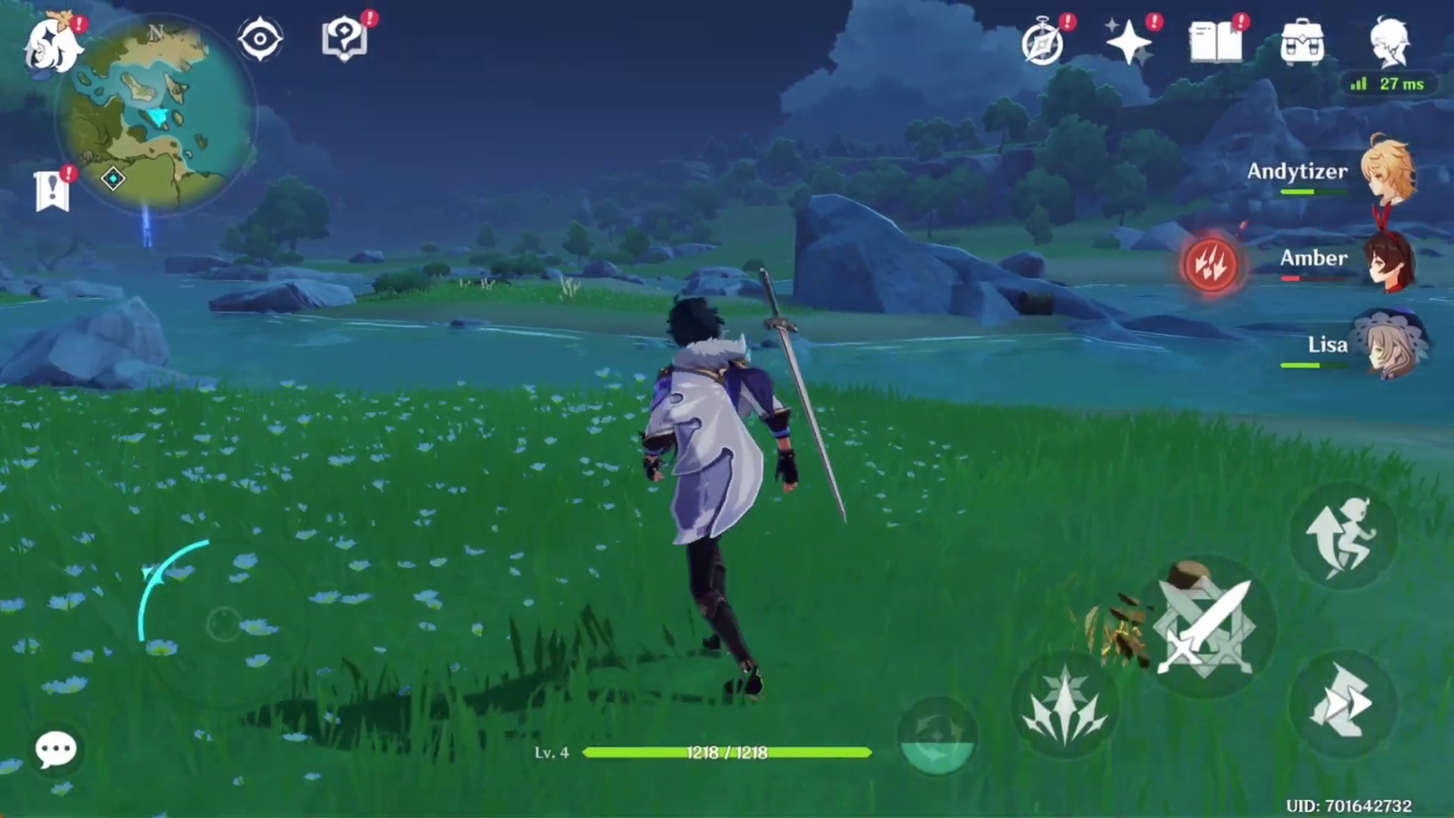
Run the character across the meadow, collect the Crystal Core, and charge the hilichurls
{"action": "key", "text": "w"}
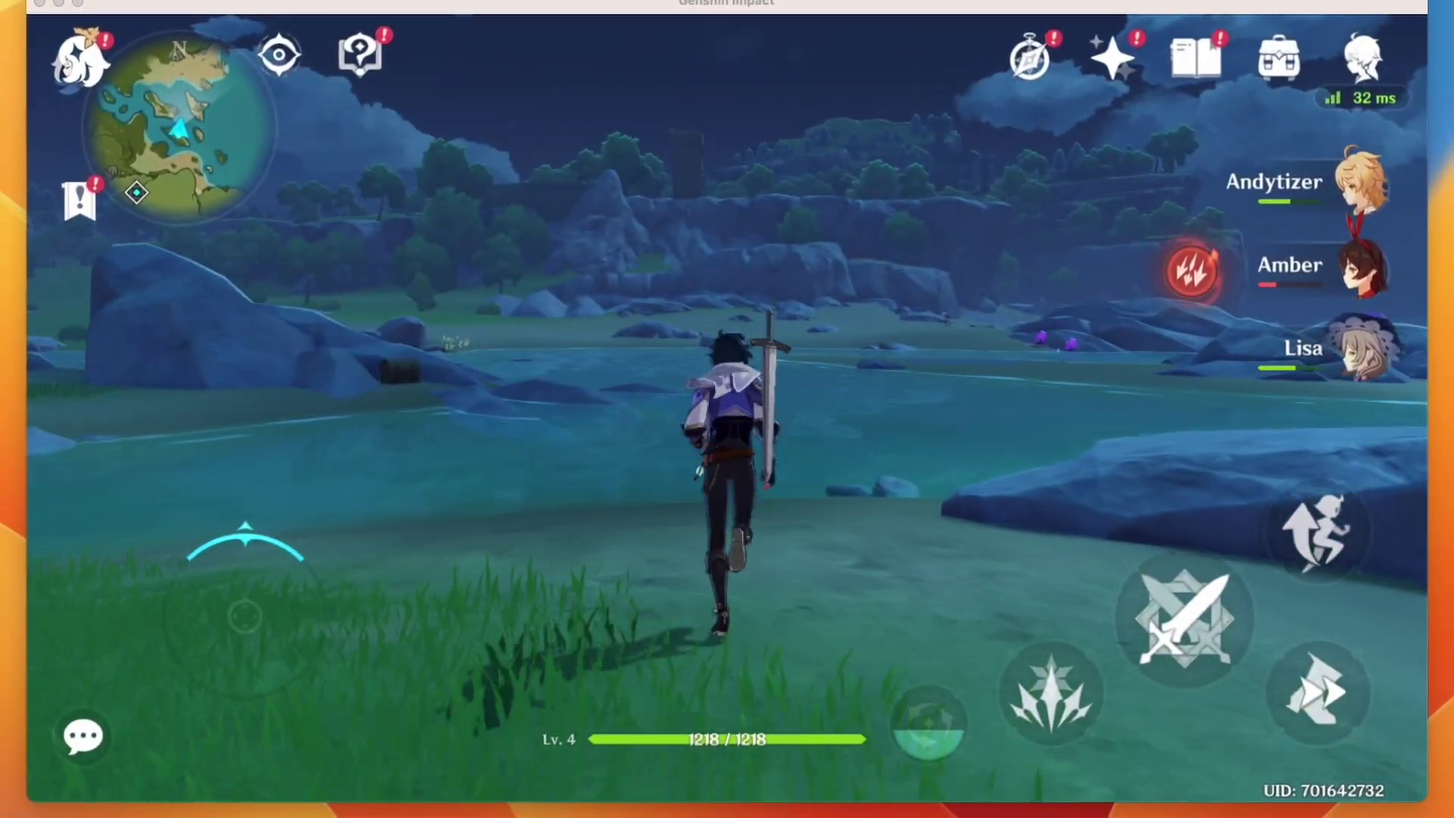
{"action": "key", "text": "w"}
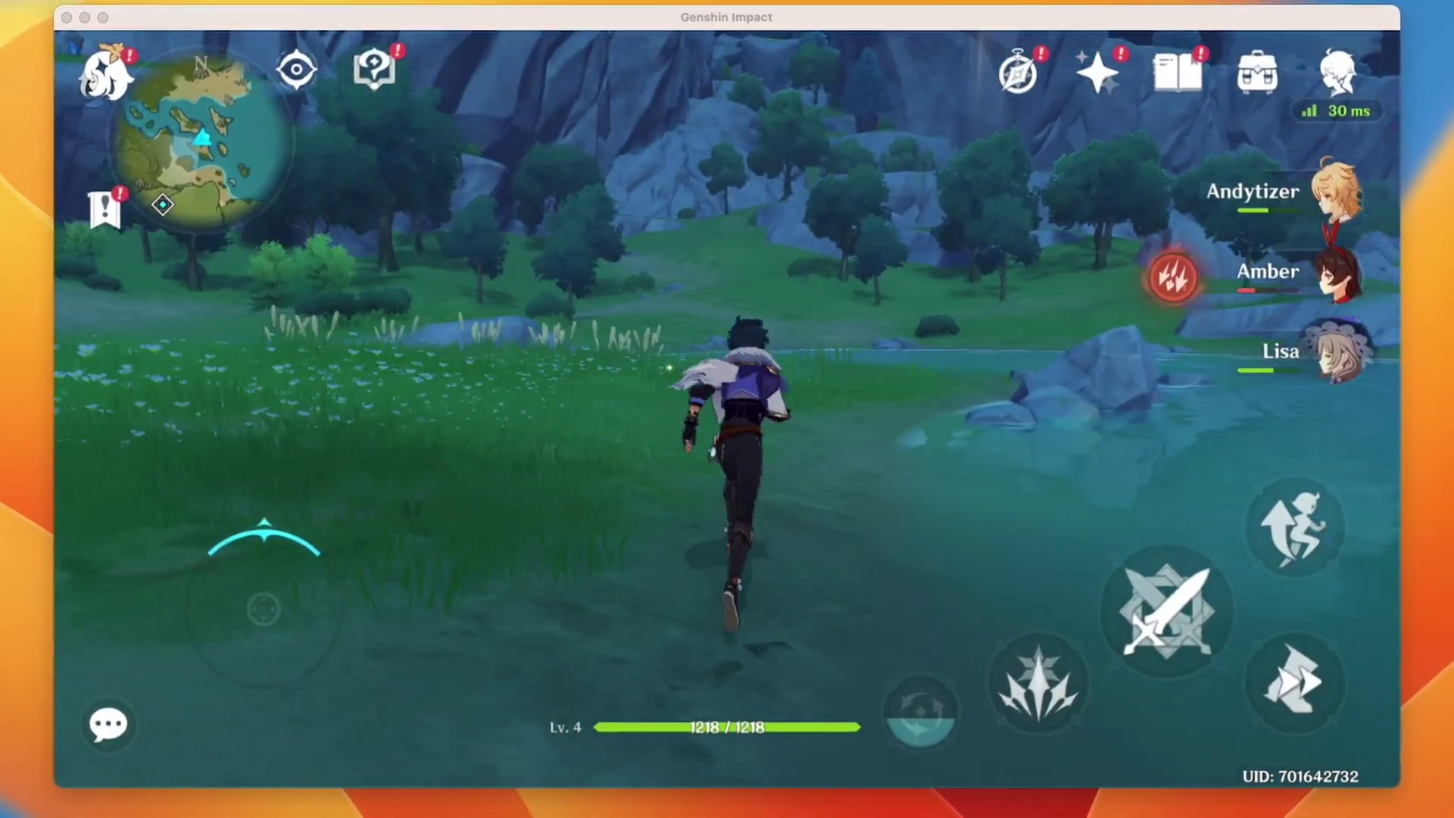
{"action": "key", "text": "w"}
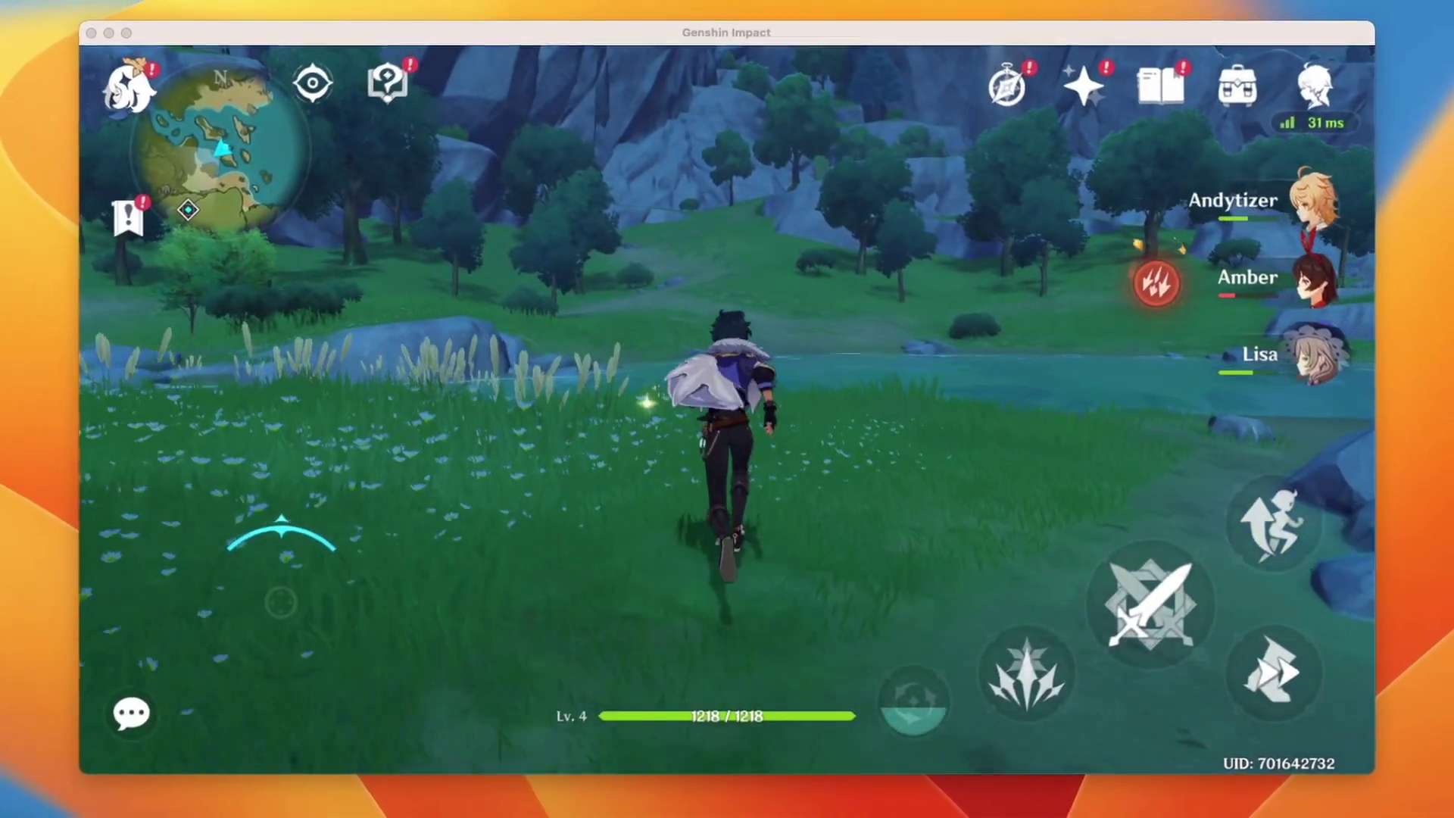
{"action": "key", "text": "w"}
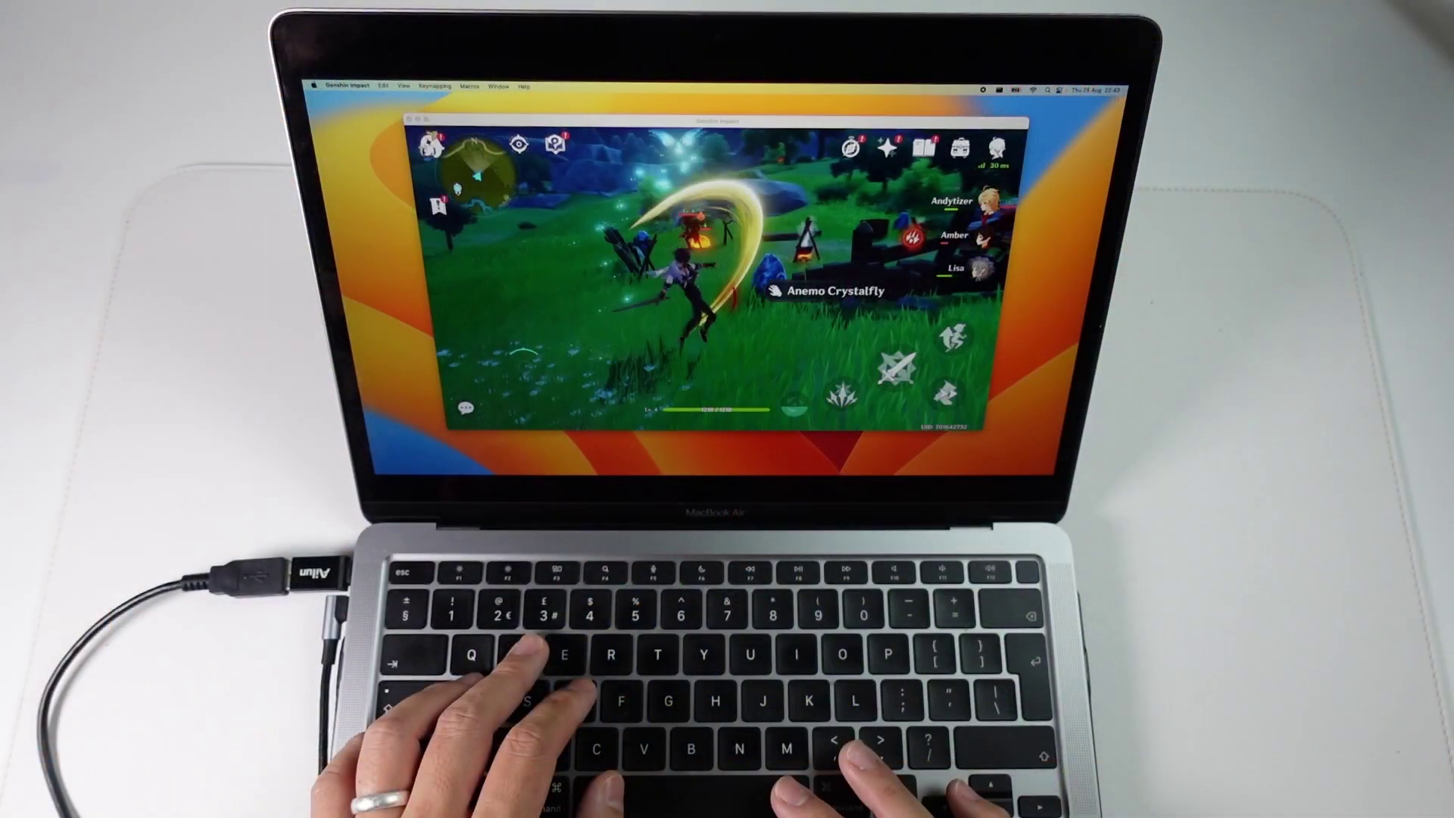
{"action": "key", "text": "w"}
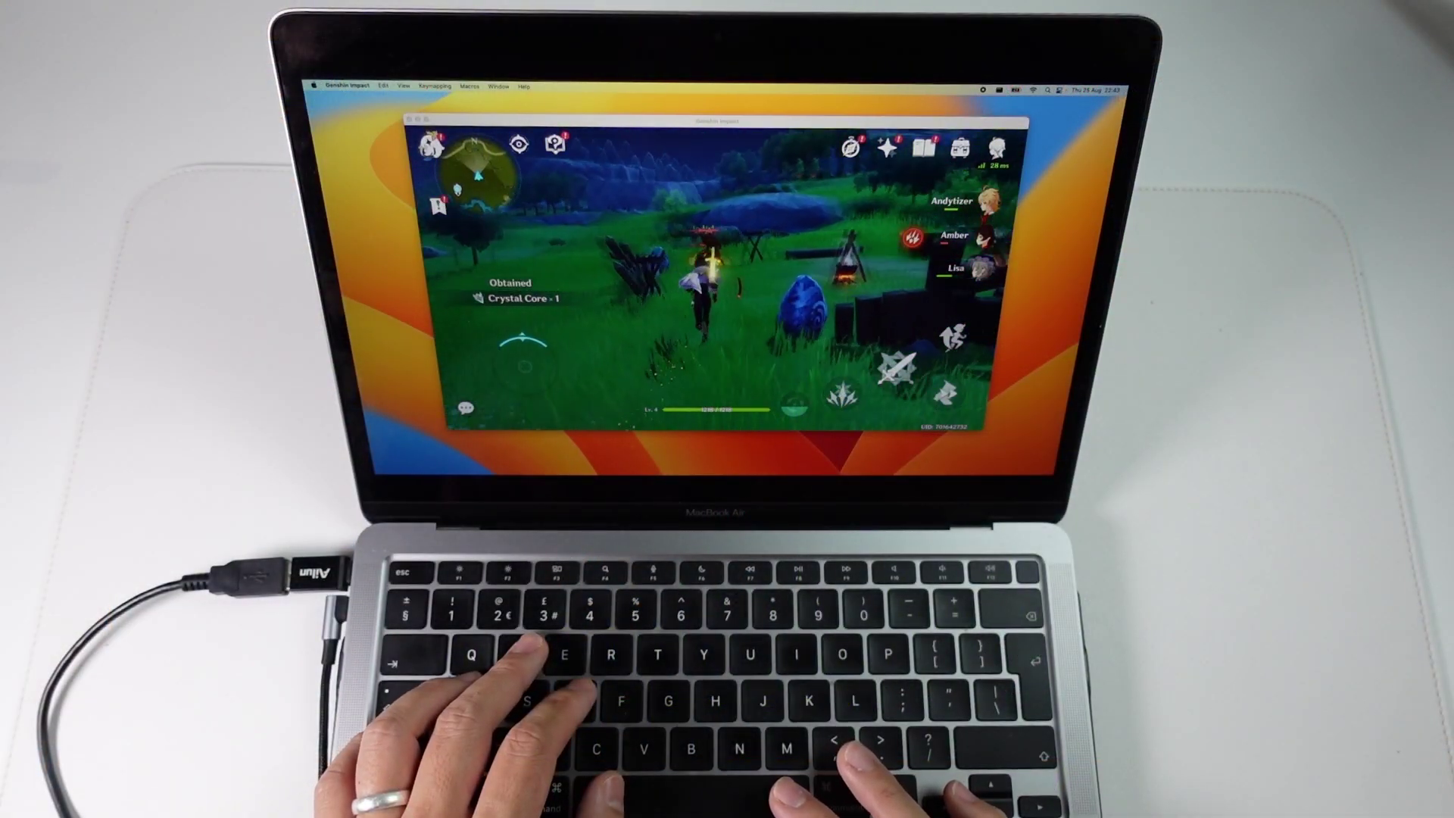
{"action": "key", "text": "w"}
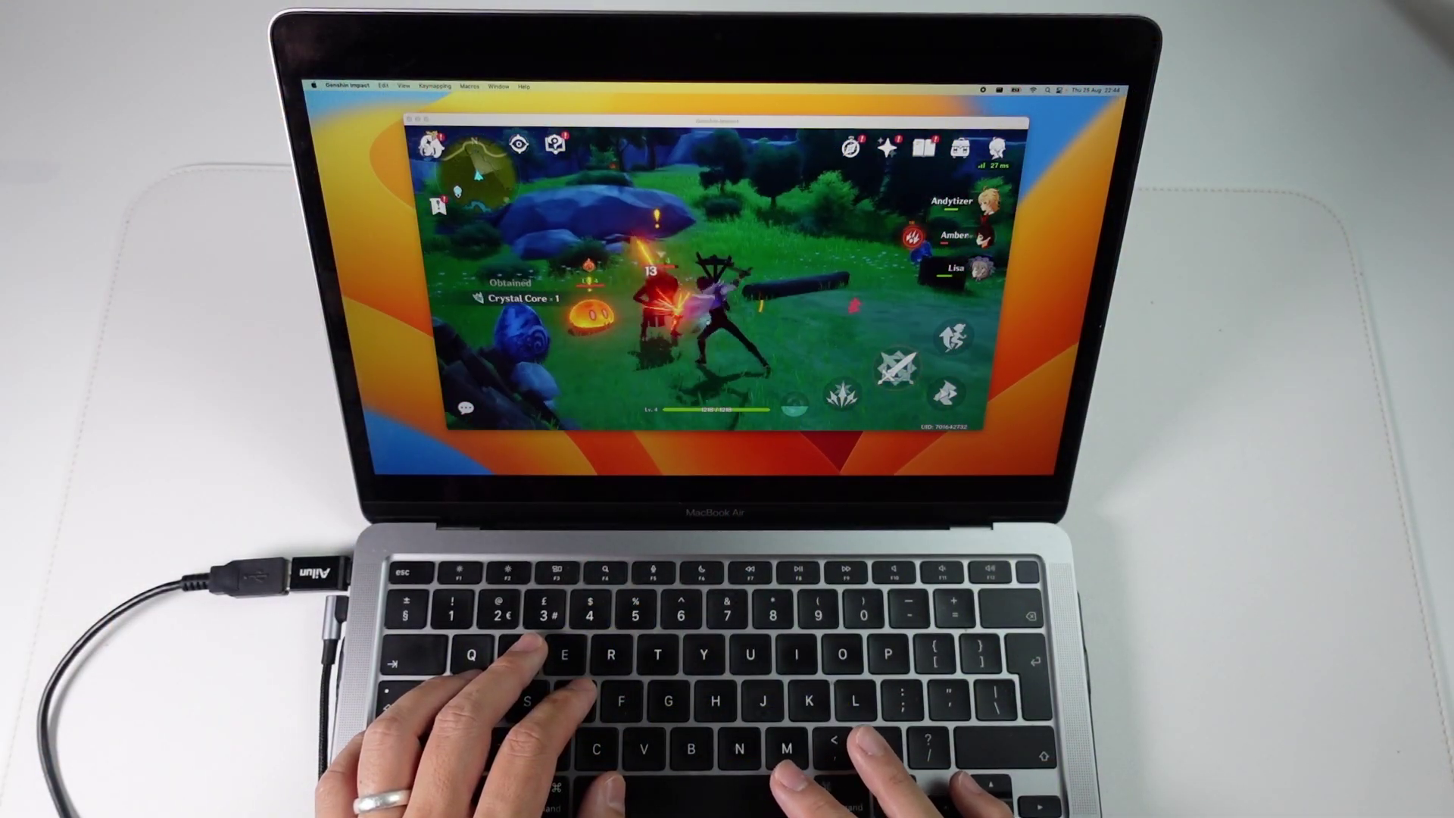
{"action": "key", "text": "w"}
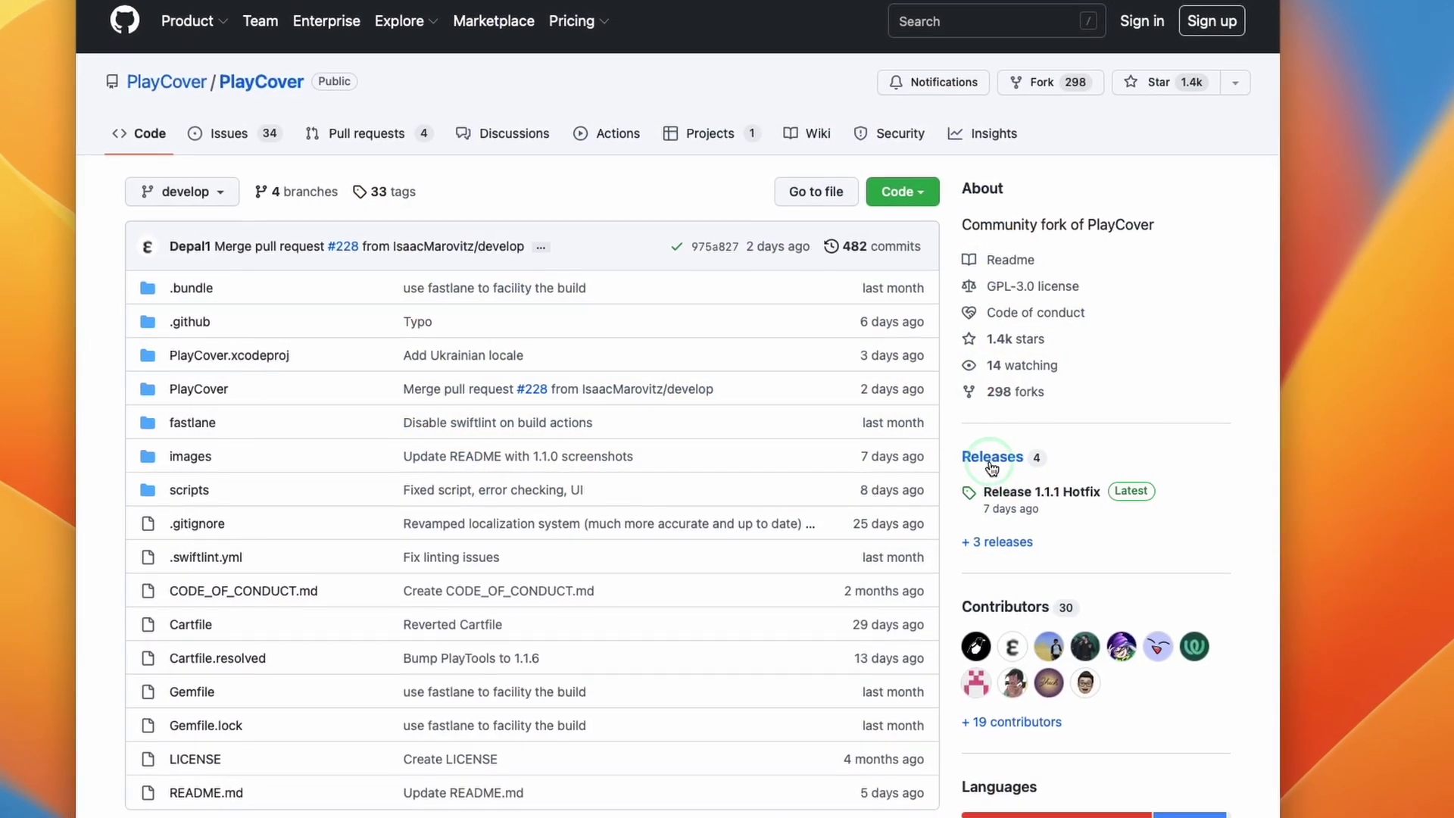
Follow the PlayCover releases link, then strike the Risen enemy three times until it falls
{"action": "left_click", "coordinate": [999, 462]}
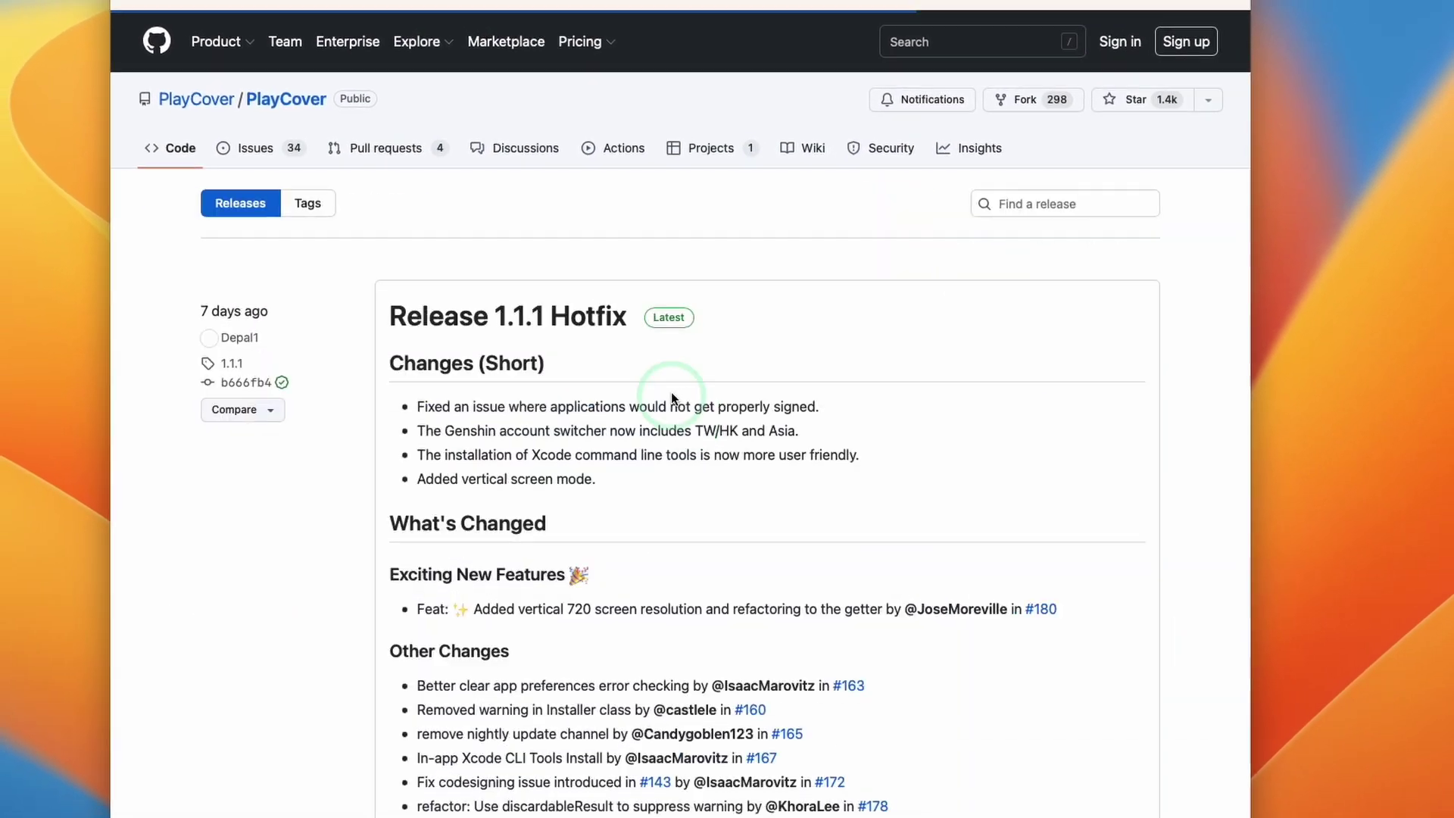
{"action": "left_click", "coordinate": [401, 319]}
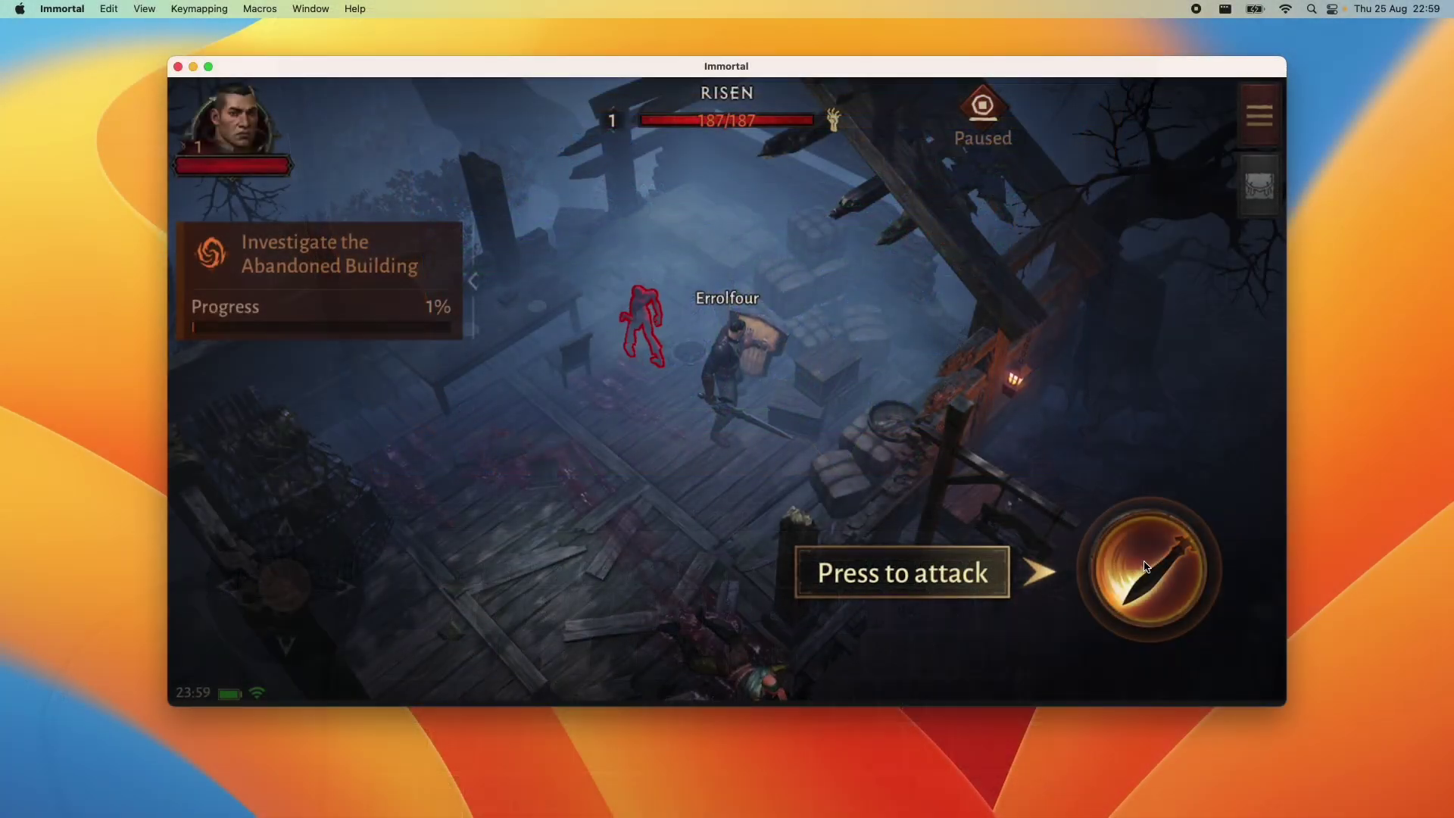
{"action": "left_click", "coordinate": [1147, 567]}
{"action": "left_click", "coordinate": [1147, 566]}
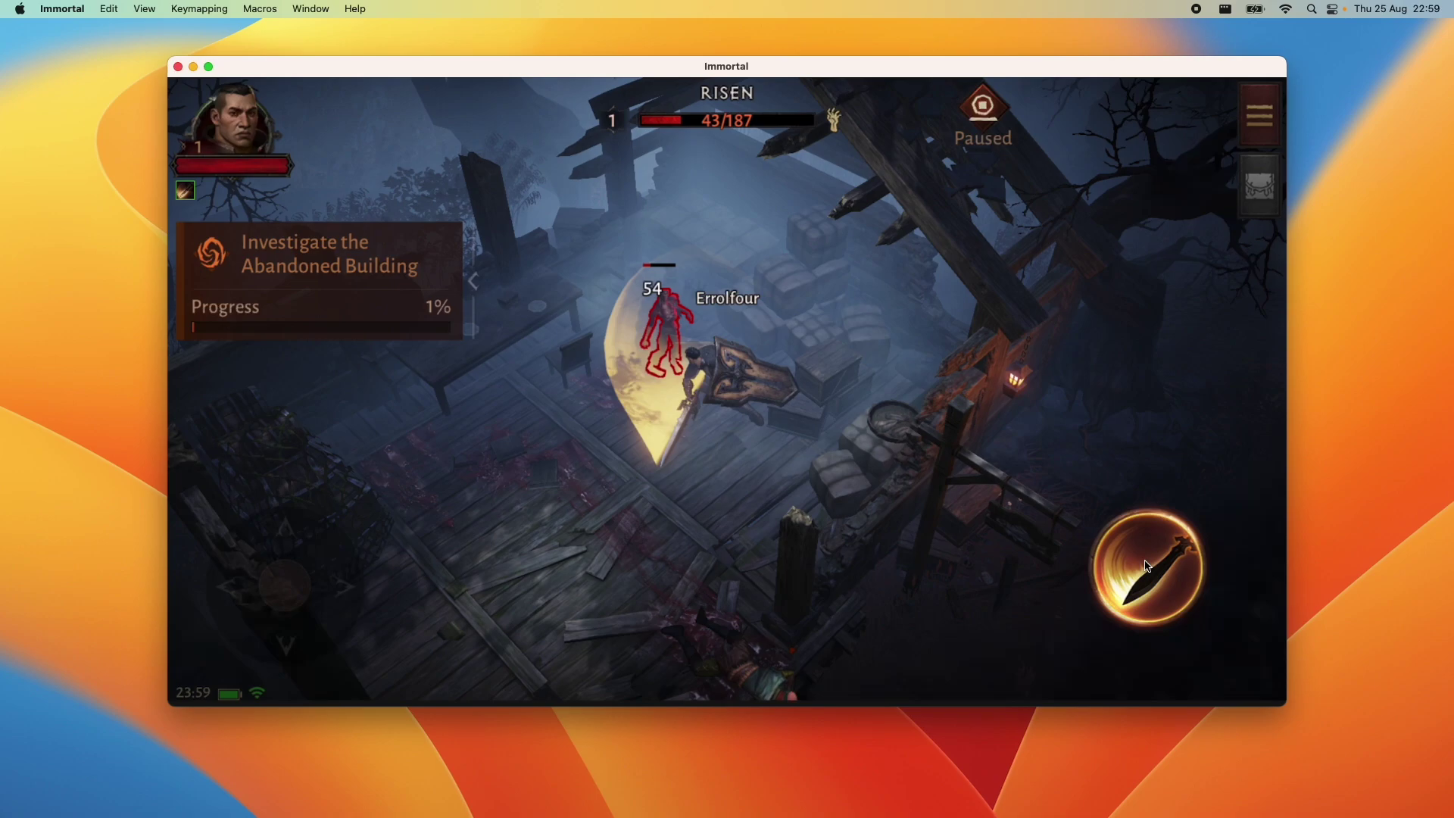
{"action": "left_click", "coordinate": [1147, 566]}
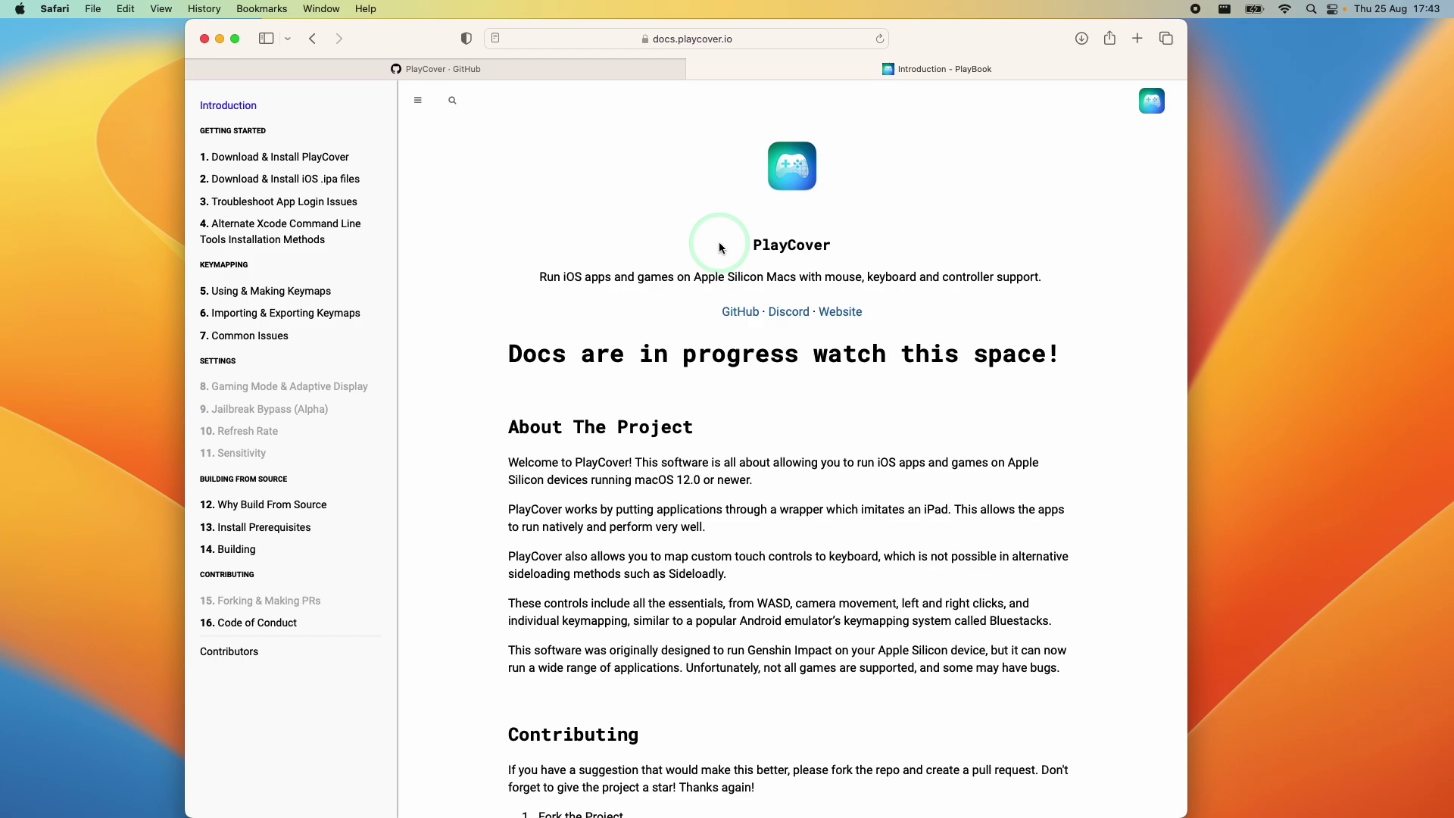
Highlight and then deselect the PlayCover title, tagline and links on docs.playcover.io
{"action": "left_click_drag", "start_coordinate": [687, 213], "coordinate": [887, 308]}
{"action": "left_click", "coordinate": [887, 308]}
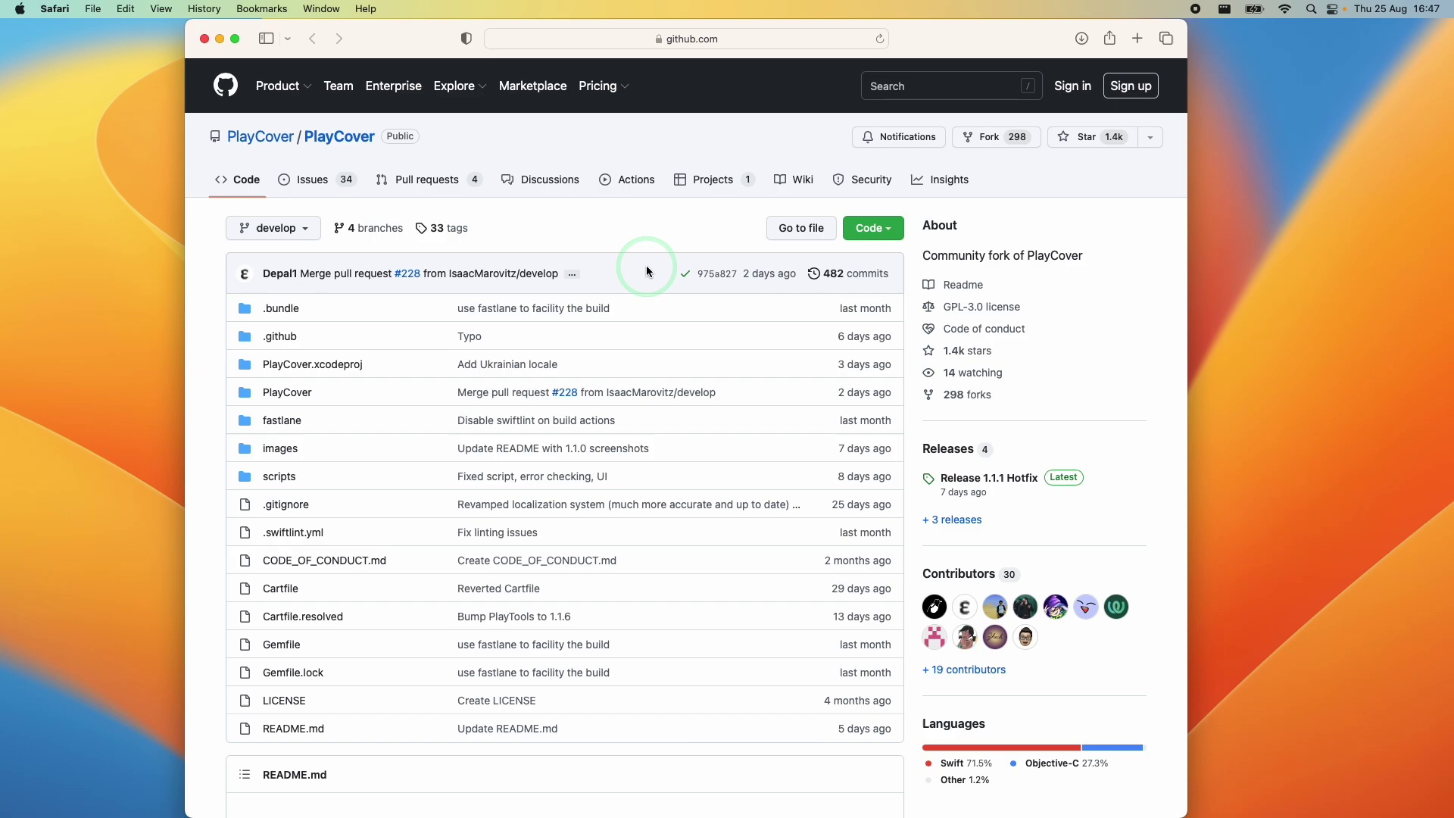
Highlight the repository's About description, then open its Releases list and scroll through the assets
{"action": "left_click_drag", "start_coordinate": [921, 256], "coordinate": [1087, 266]}
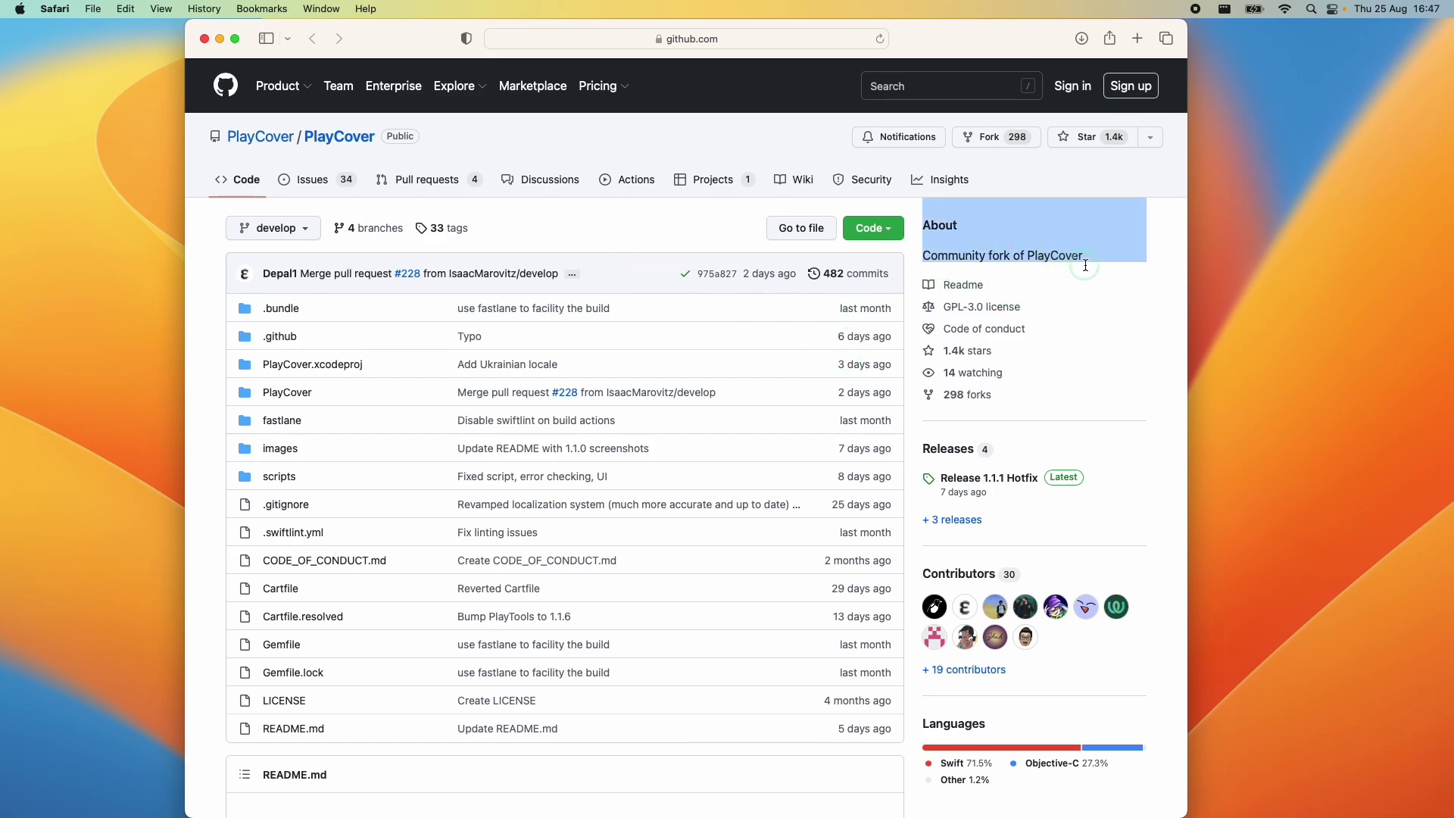
{"action": "left_click", "coordinate": [1087, 269]}
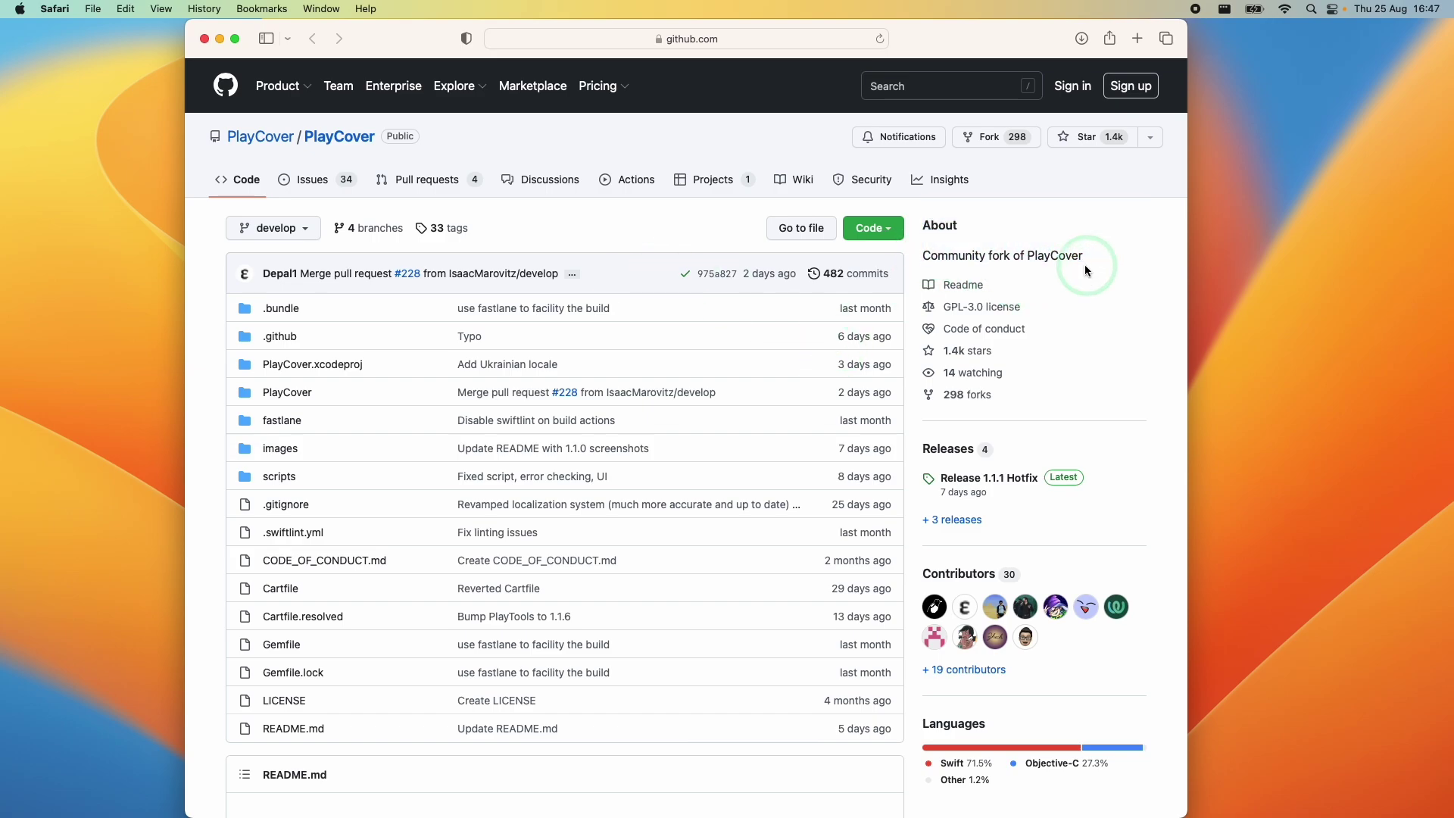
{"action": "left_click", "coordinate": [947, 451]}
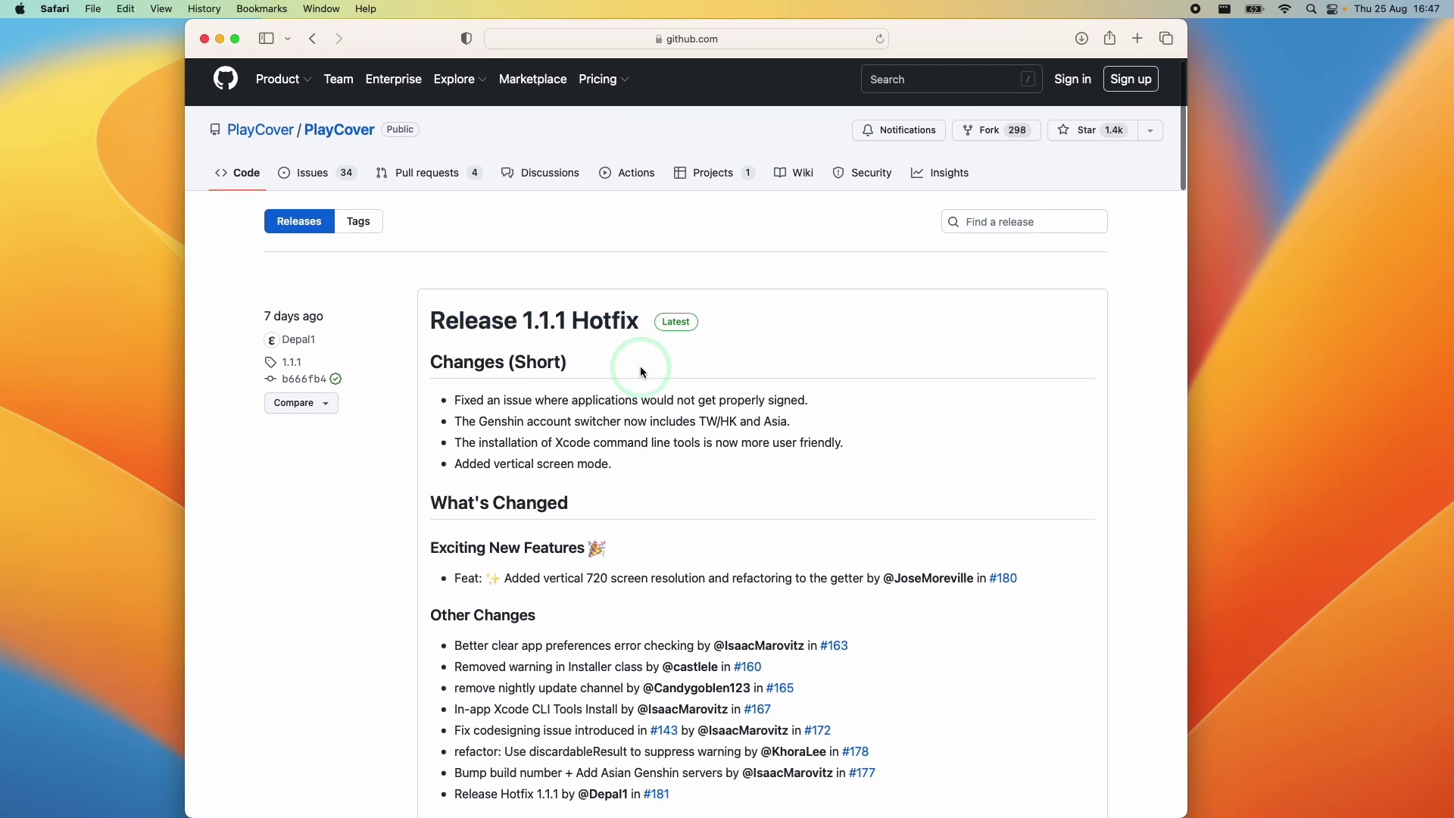
{"action": "scroll", "coordinate": [639, 356], "scroll_direction": "down", "scroll_amount": 7}
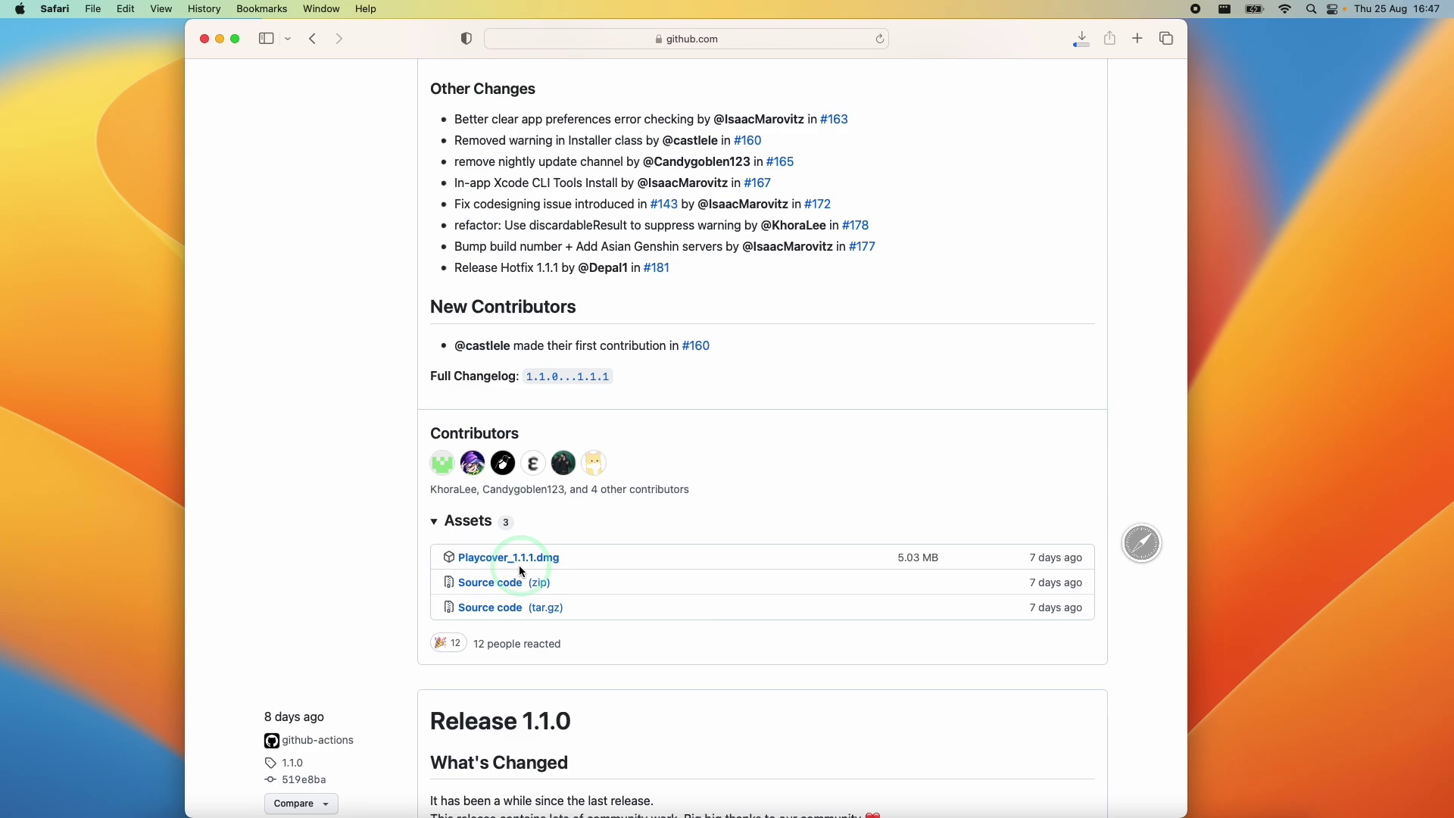
{"action": "scroll", "coordinate": [674, 565], "scroll_direction": "up", "scroll_amount": 10}
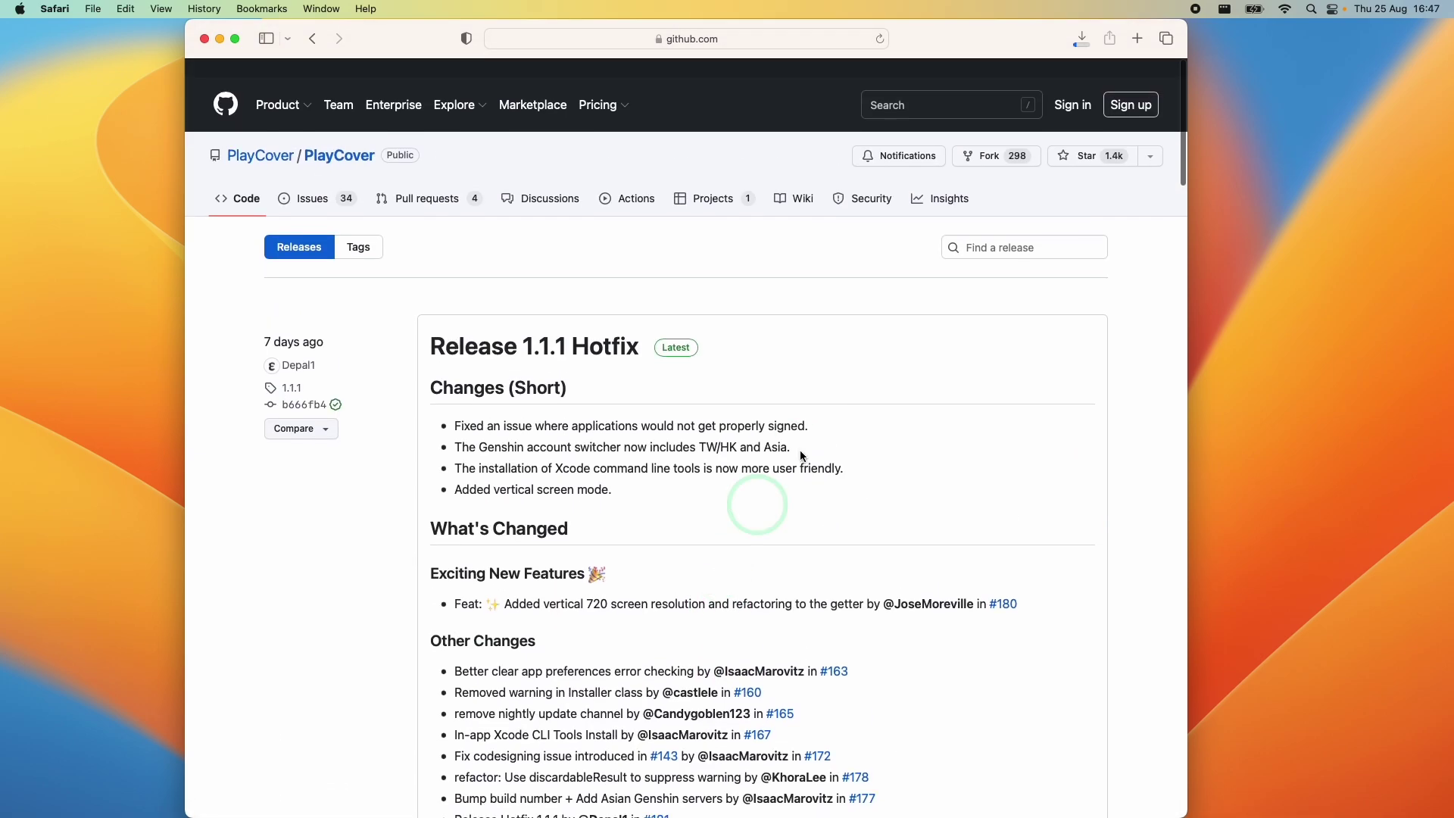
Hide Safari and mount Playcover_1.1.1.dmg from the Downloads folder in a new Finder window
{"action": "key", "text": "super+q"}
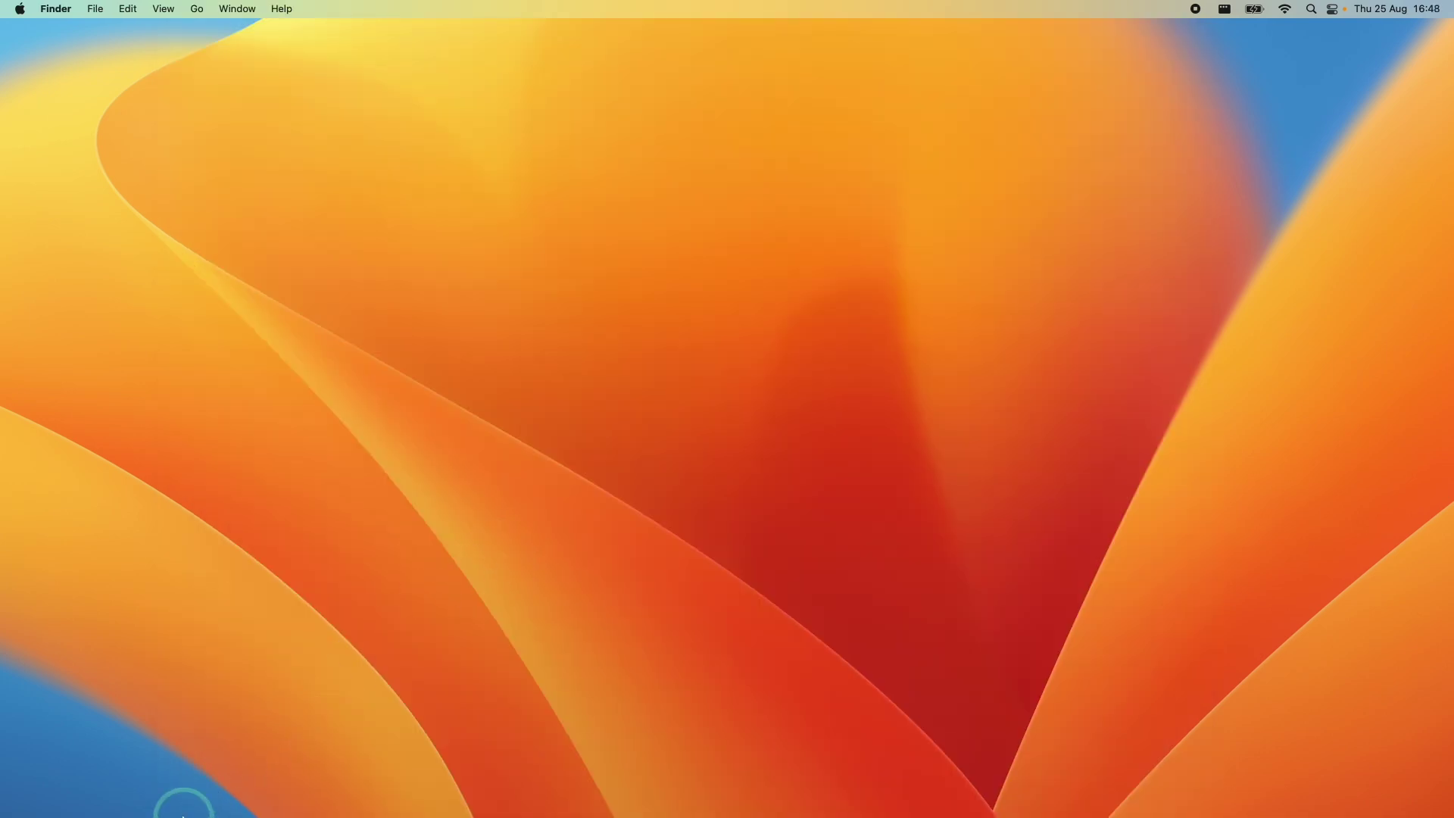
{"action": "mouse_move", "coordinate": [183, 815]}
{"action": "left_click", "coordinate": [156, 786]}
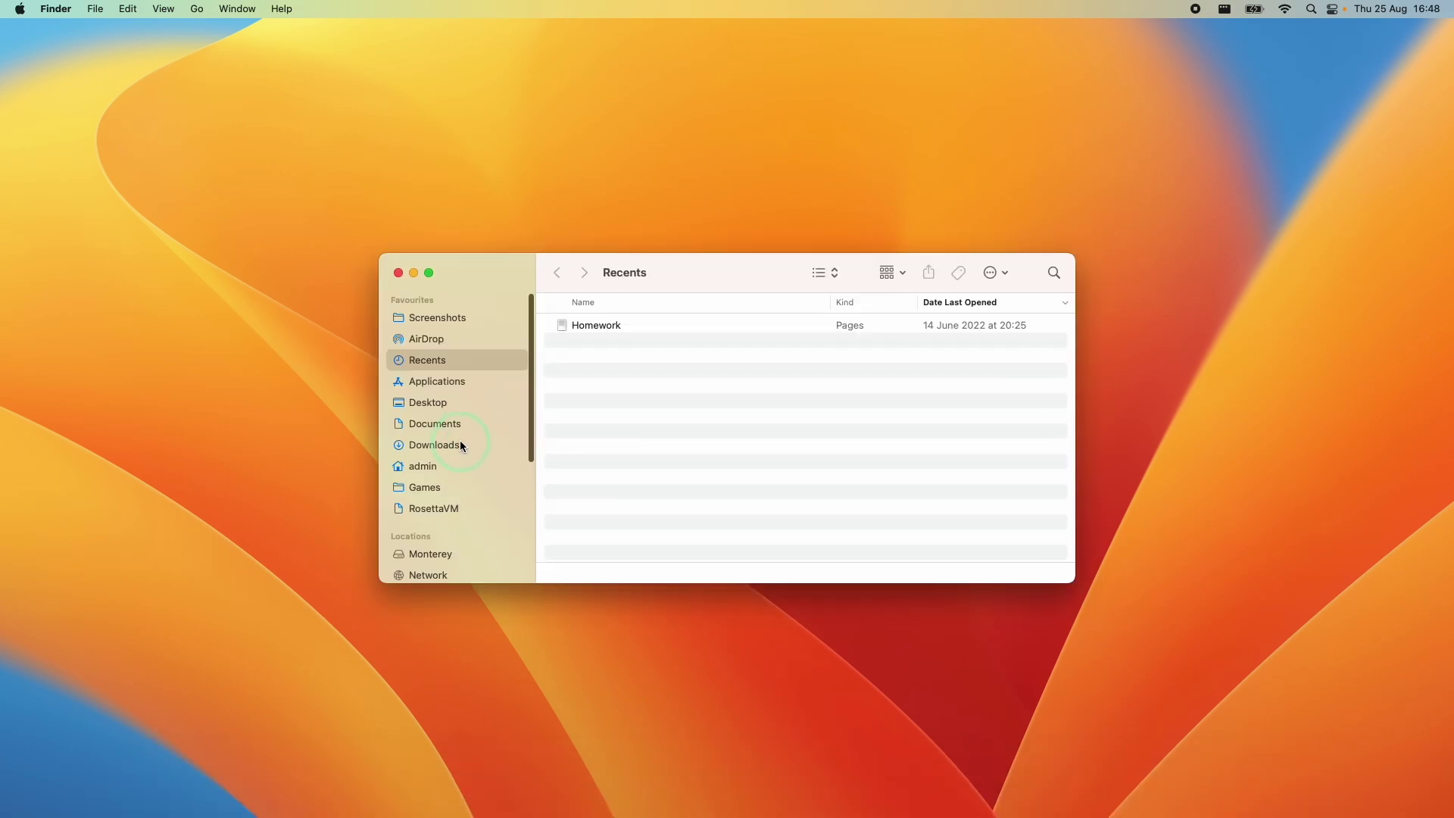
{"action": "left_click", "coordinate": [460, 444]}
{"action": "left_click", "coordinate": [606, 327]}
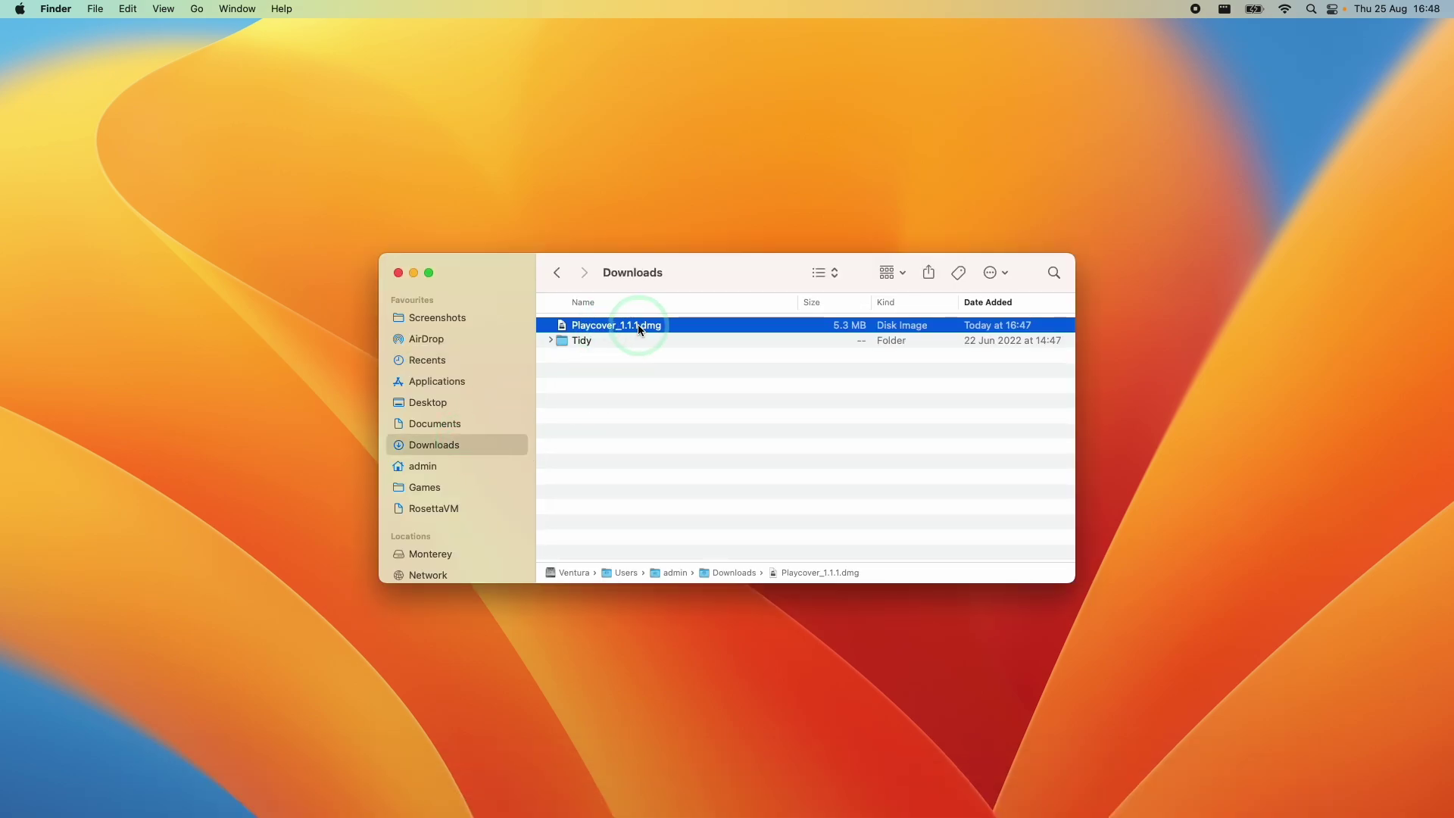
{"action": "double_click", "coordinate": [638, 324]}
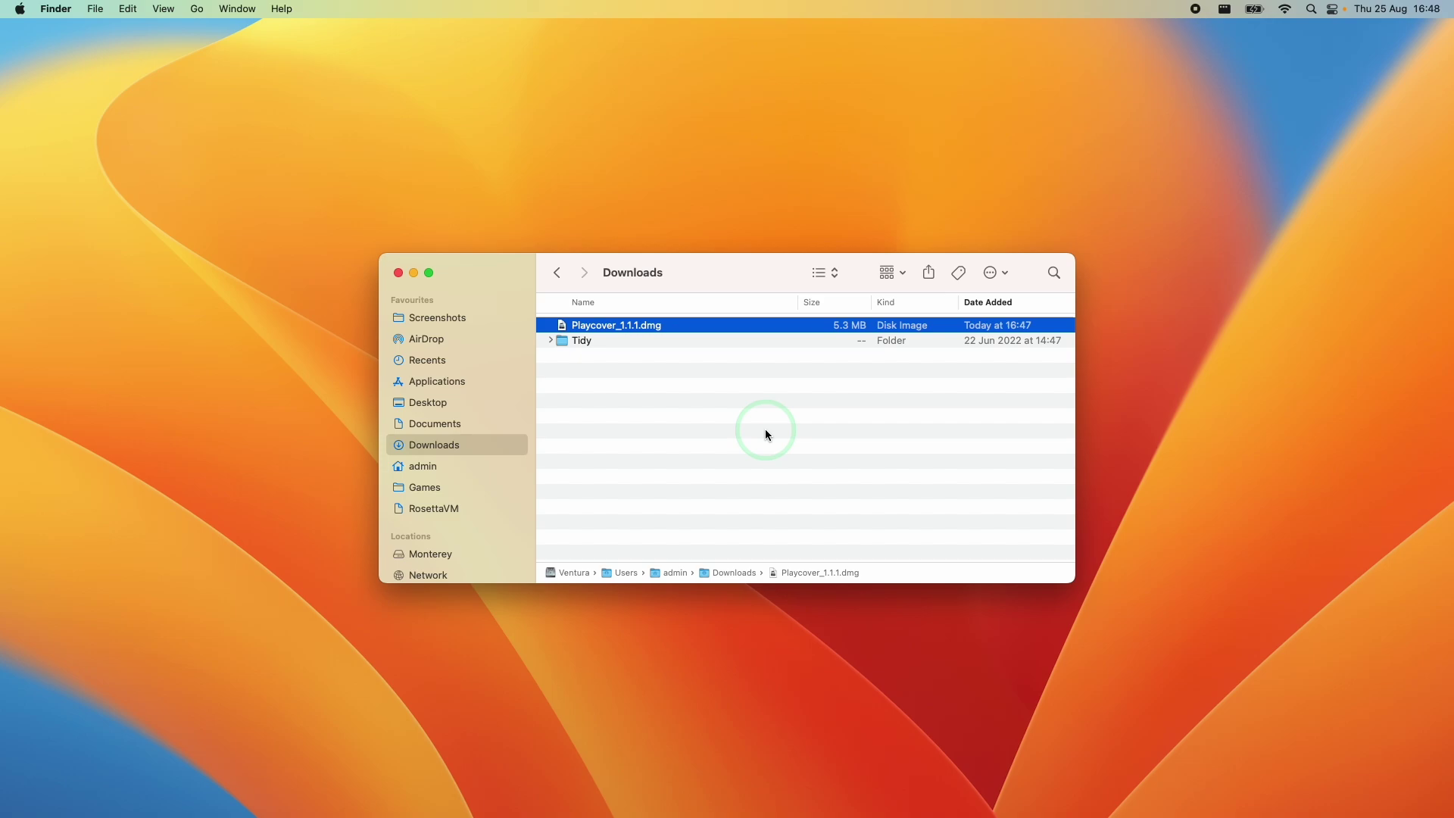
Copy PlayCover into the Applications folder and select the installed app there
{"action": "left_click", "coordinate": [215, 651]}
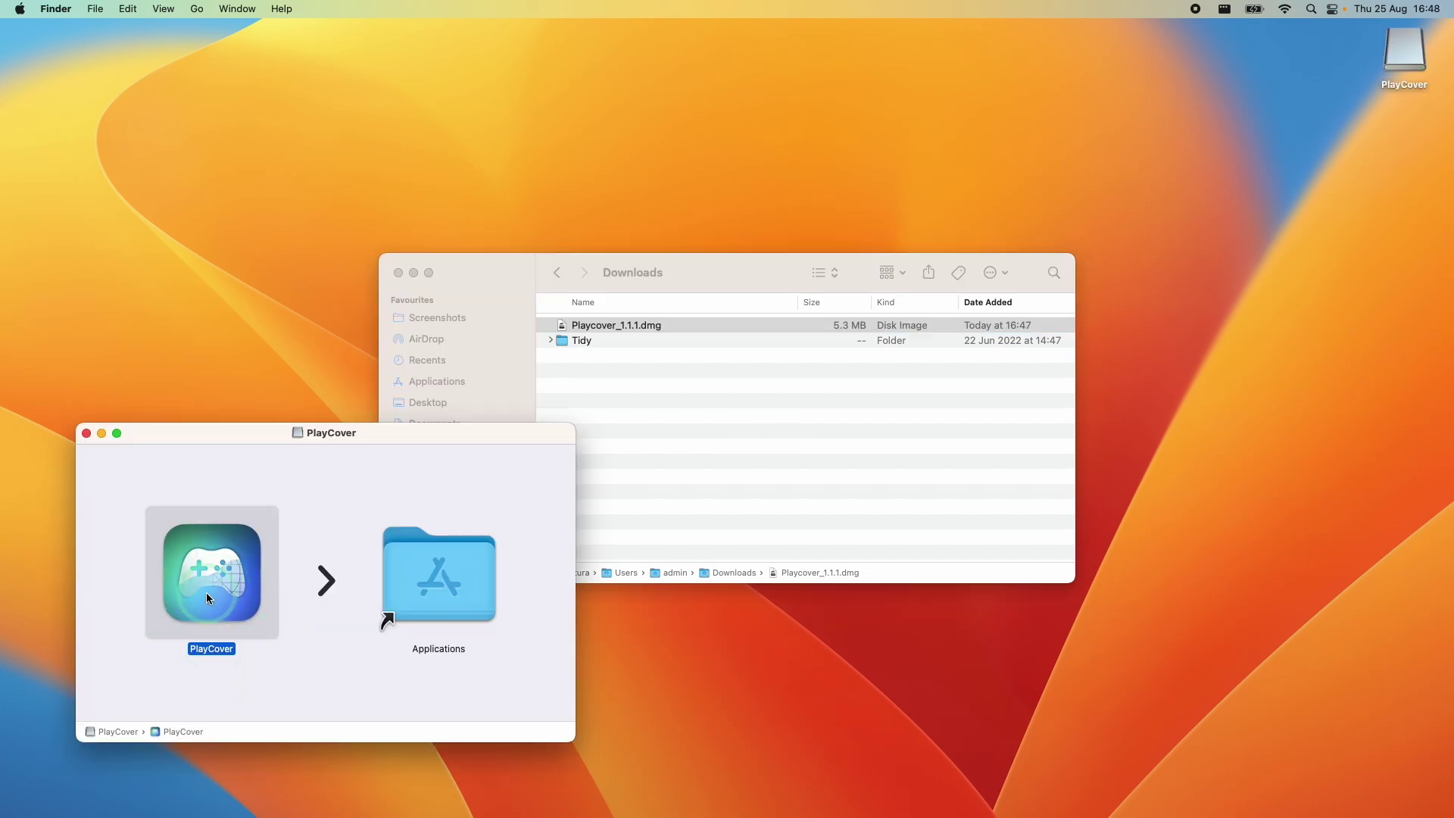
{"action": "left_click_drag", "start_coordinate": [206, 597], "coordinate": [445, 404]}
{"action": "scroll", "coordinate": [737, 441], "scroll_direction": "down", "scroll_amount": 5}
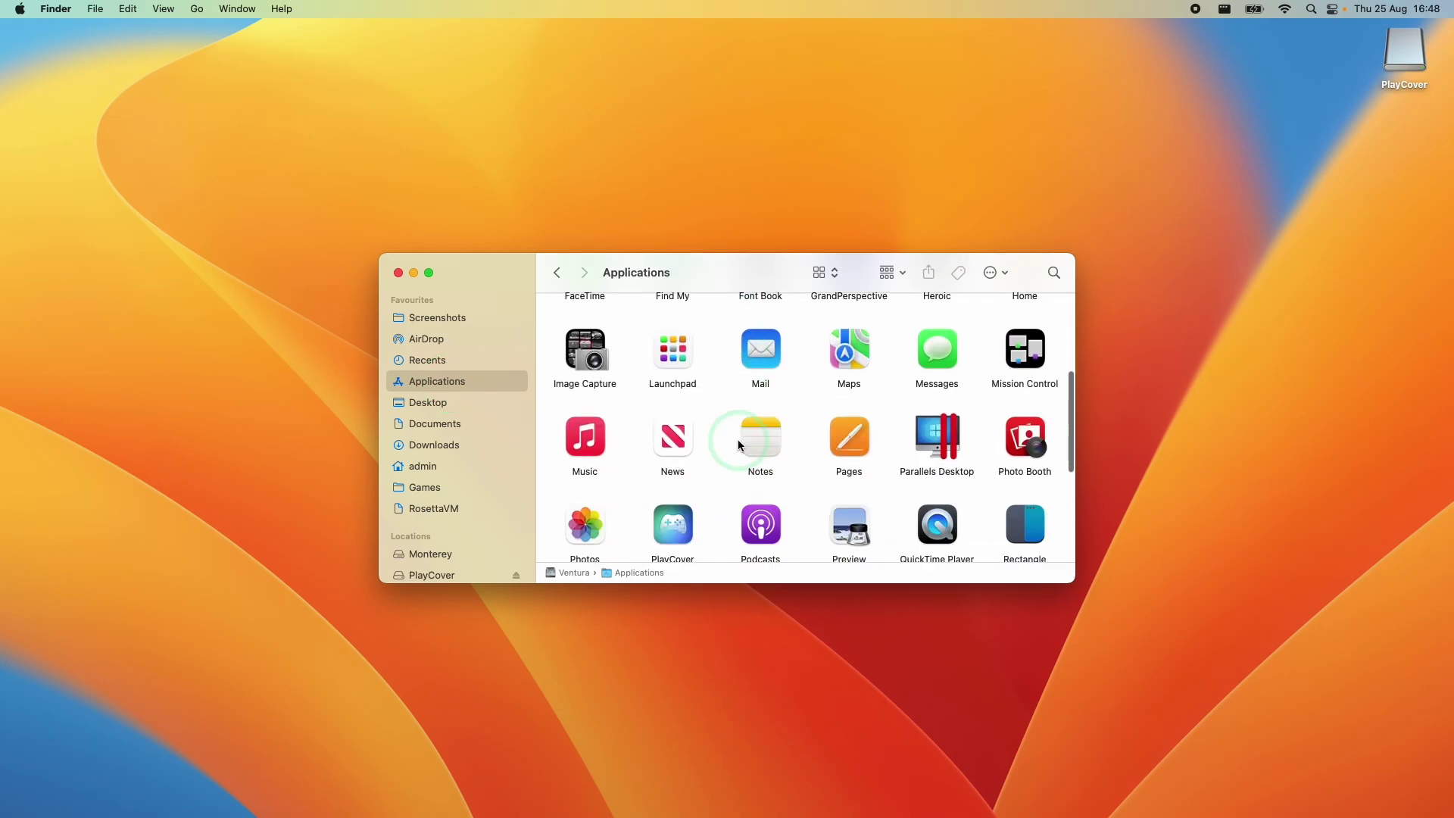
{"action": "left_click", "coordinate": [673, 523]}
{"action": "scroll", "coordinate": [674, 455], "scroll_direction": "down", "scroll_amount": 3}
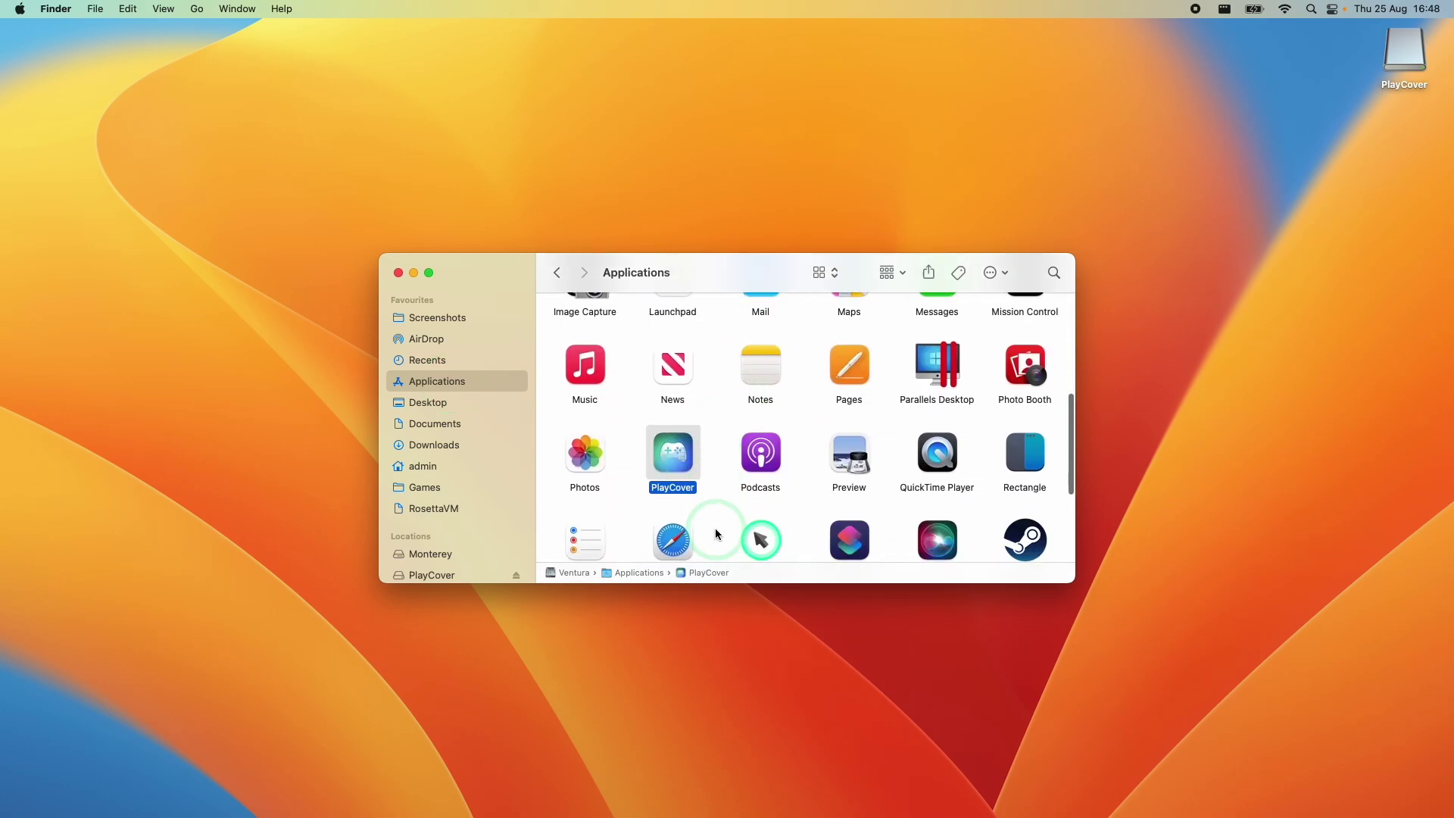
Launch PlayCover, confirm opening it, start the Command Line Tools install and type the administrator password
{"action": "double_click", "coordinate": [675, 415]}
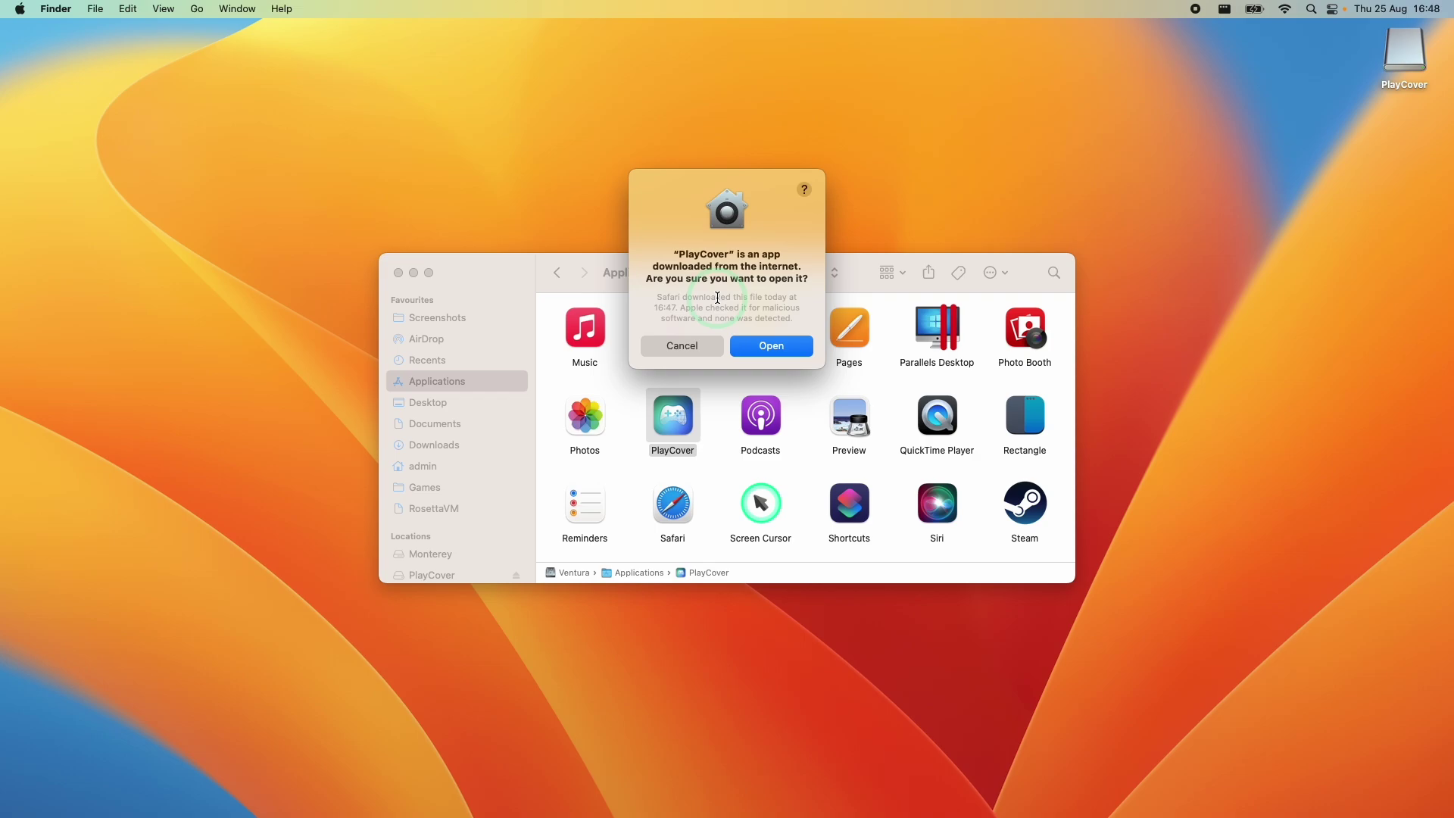
{"action": "left_click", "coordinate": [769, 346]}
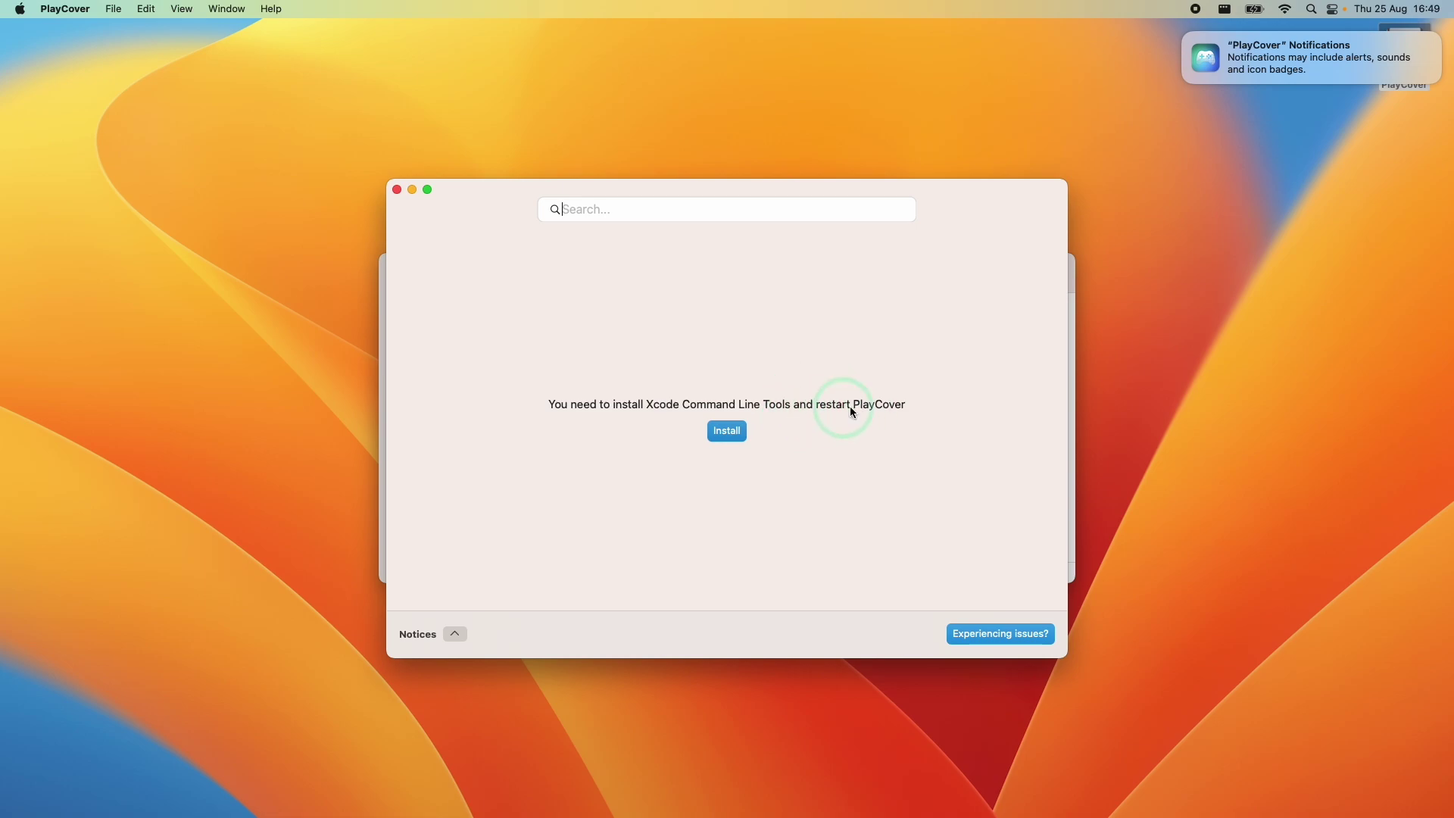
{"action": "left_click", "coordinate": [728, 431]}
{"action": "type", "text": "admin"}
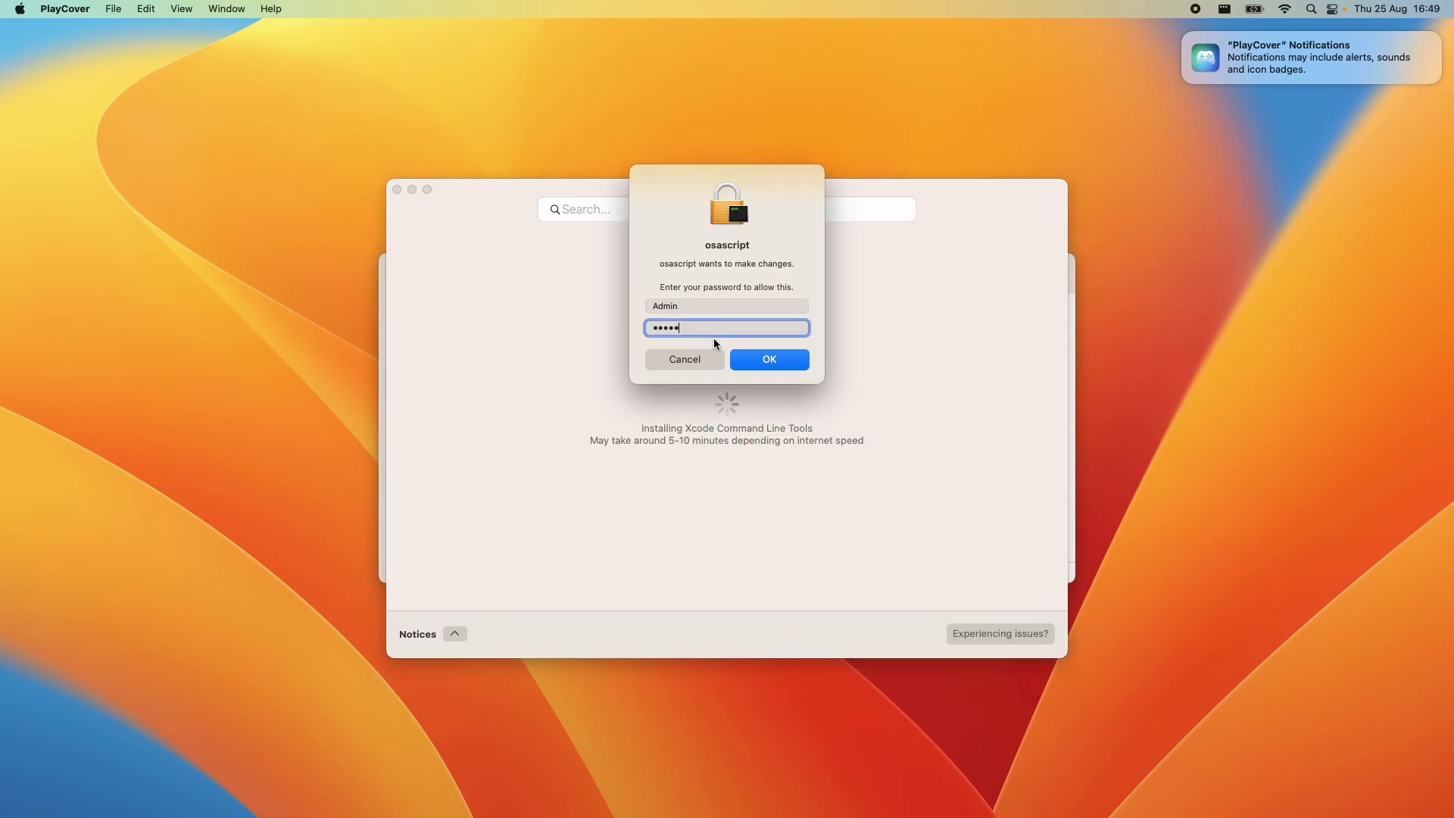
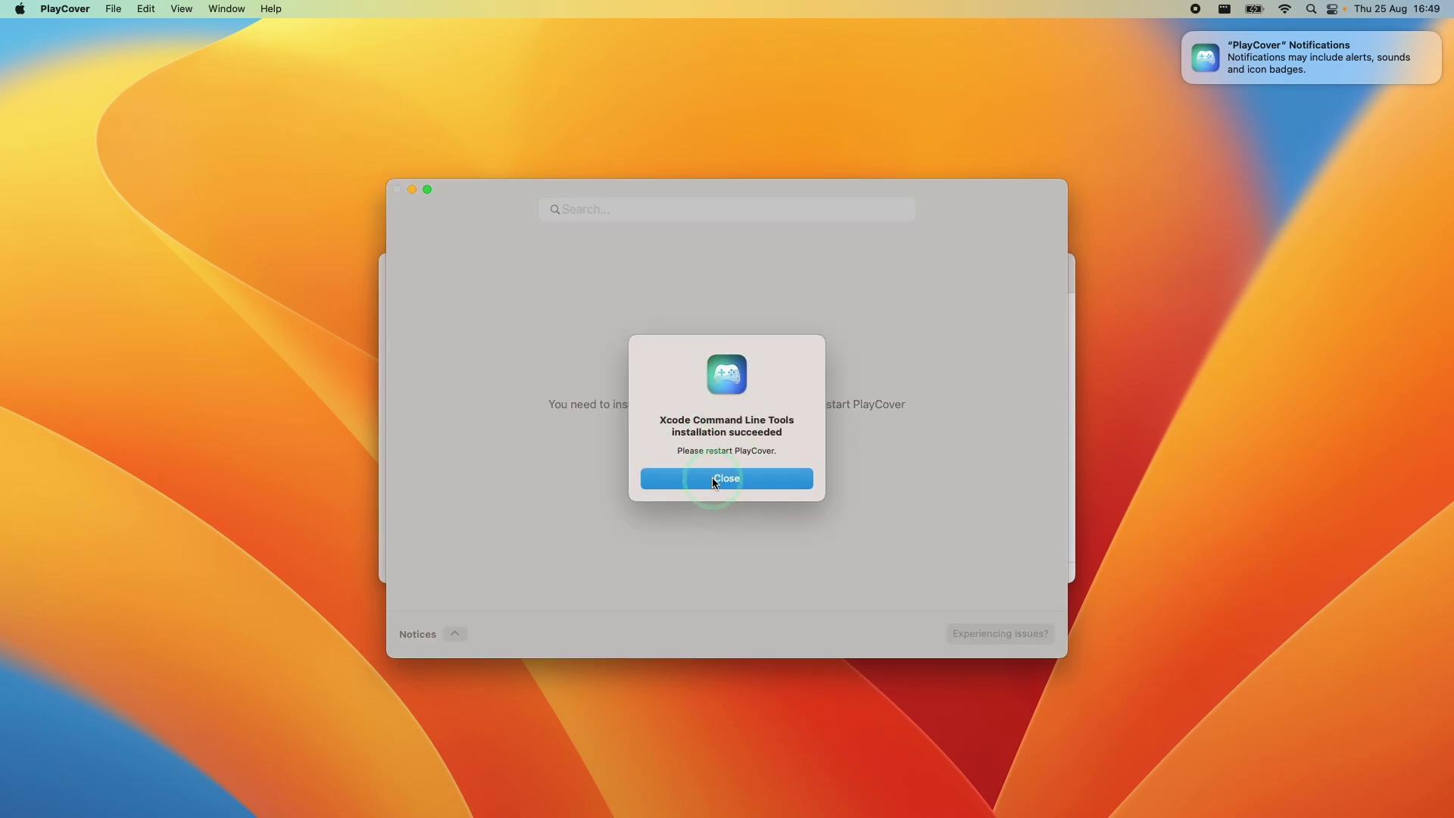
Close the 'Xcode Command Line Tools installation succeeded' alert
{"action": "left_click", "coordinate": [714, 480]}
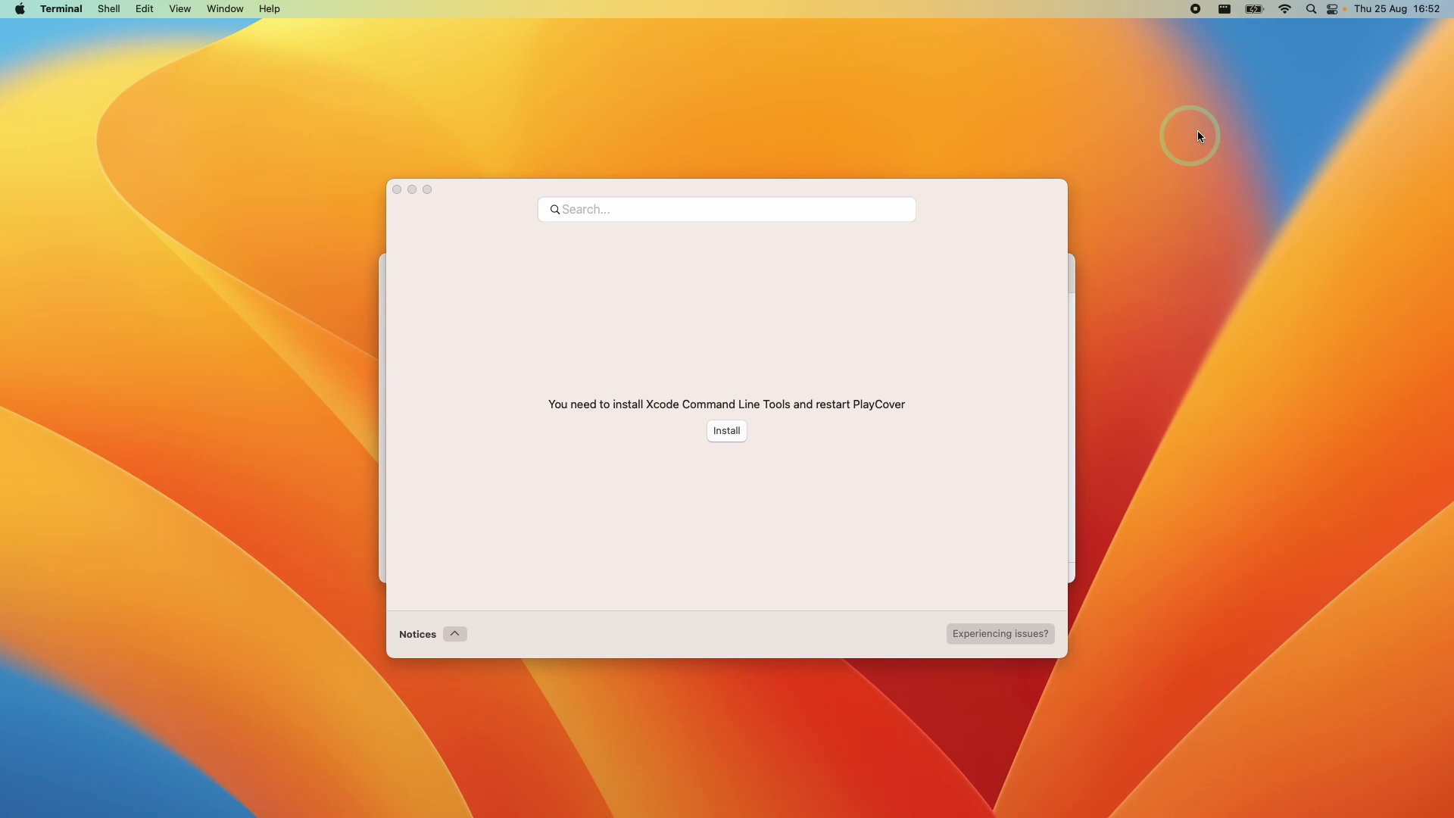
Launch Terminal by searching 'terminal' in Spotlight
{"action": "left_click", "coordinate": [1313, 9]}
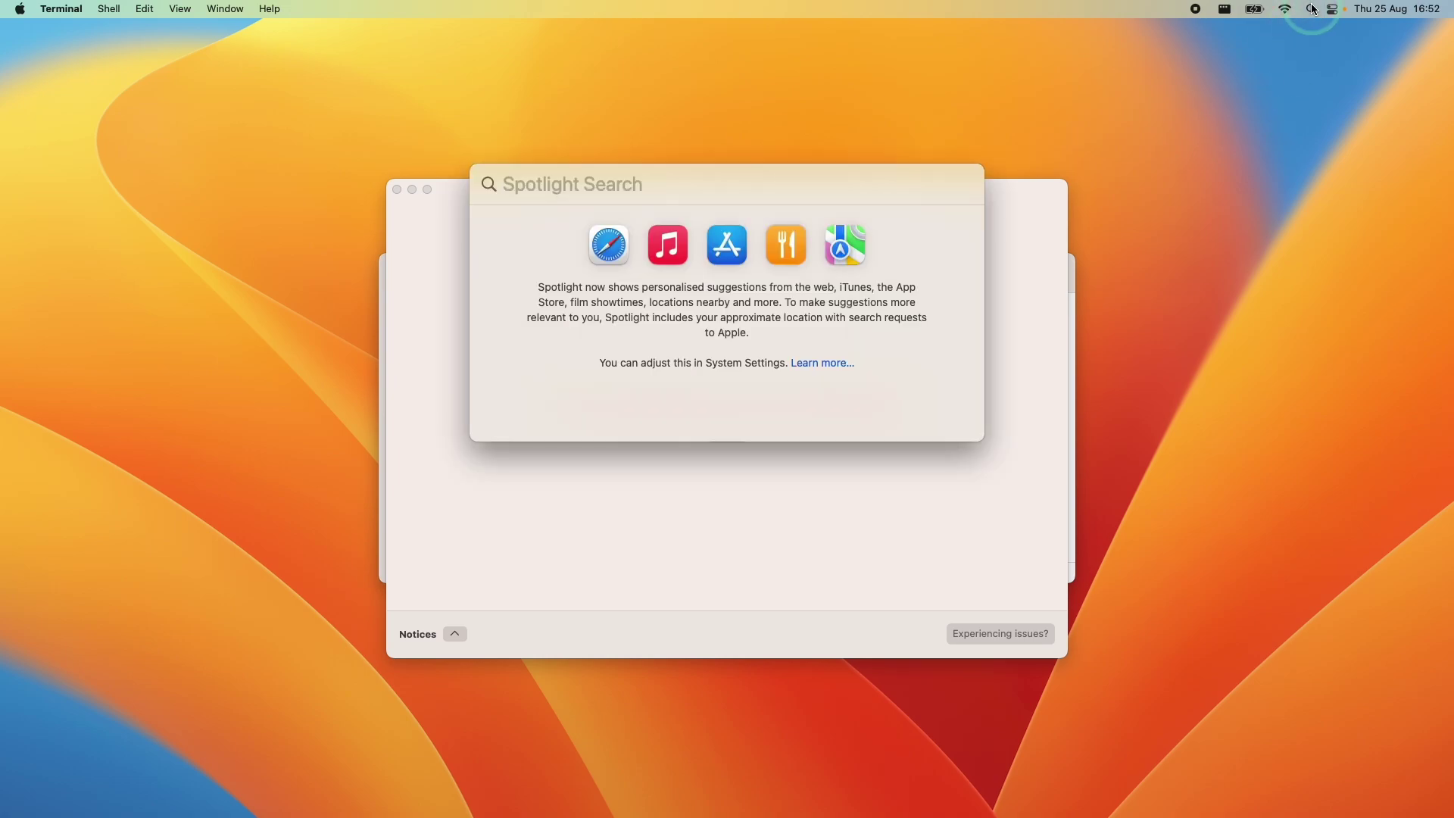
{"action": "type", "text": "terminal"}
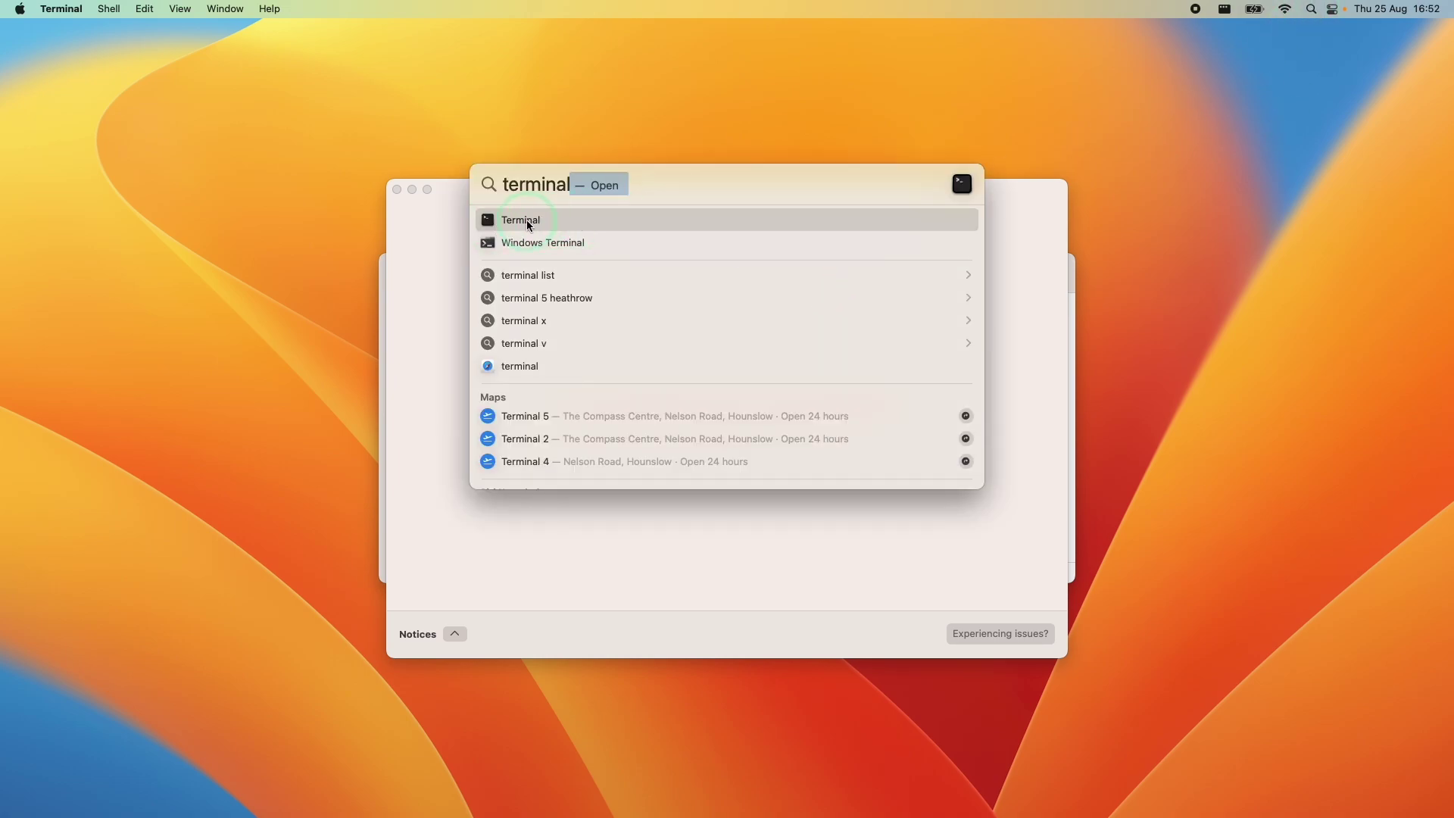
{"action": "left_click", "coordinate": [528, 225]}
{"action": "left_click", "coordinate": [373, 114]}
Run xcode-select --install and accept the Install and licence Agree prompts
{"action": "type", "text": "xcode-select --install"}
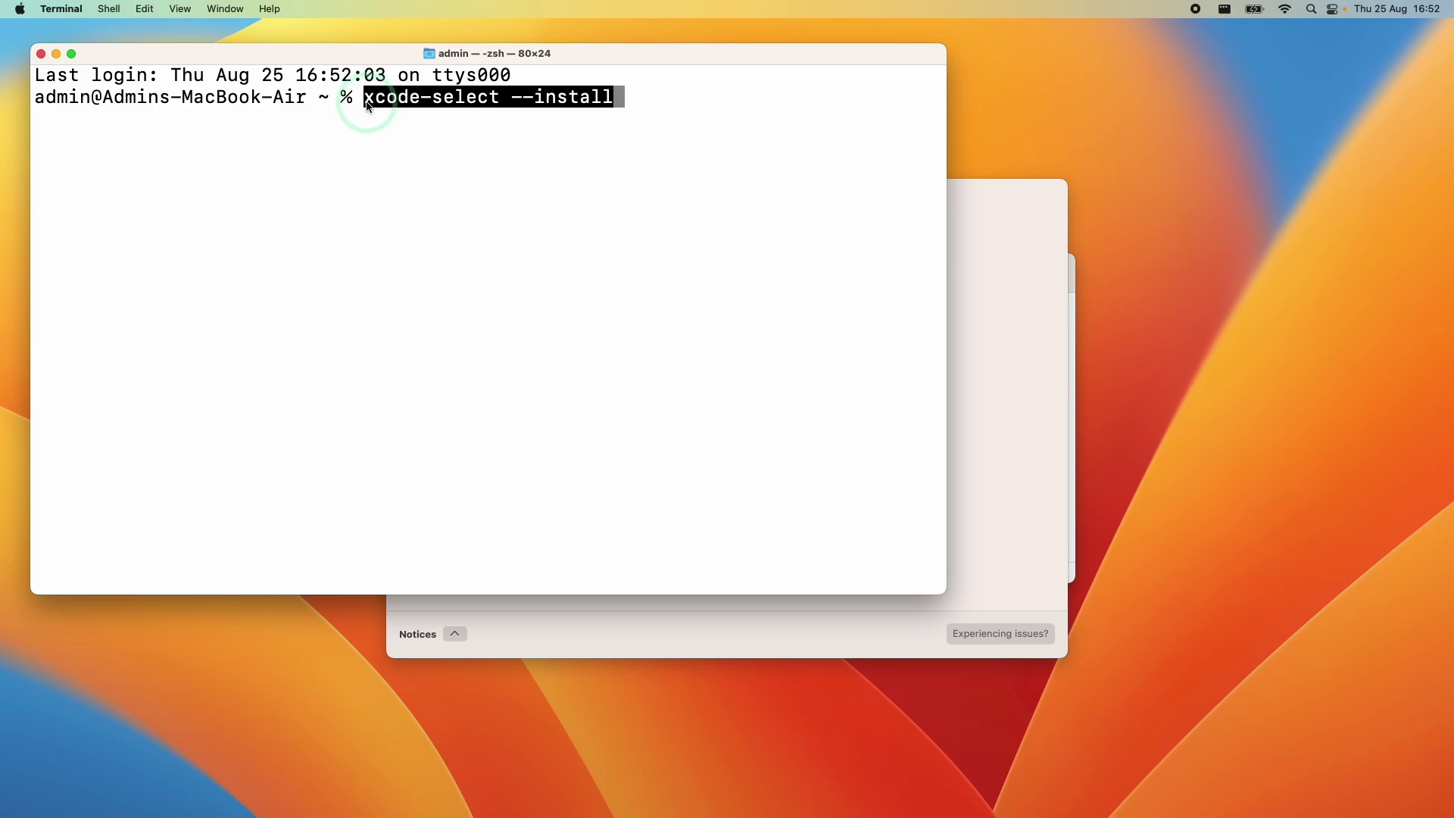
{"action": "left_click", "coordinate": [407, 106]}
{"action": "left_click", "coordinate": [513, 106]}
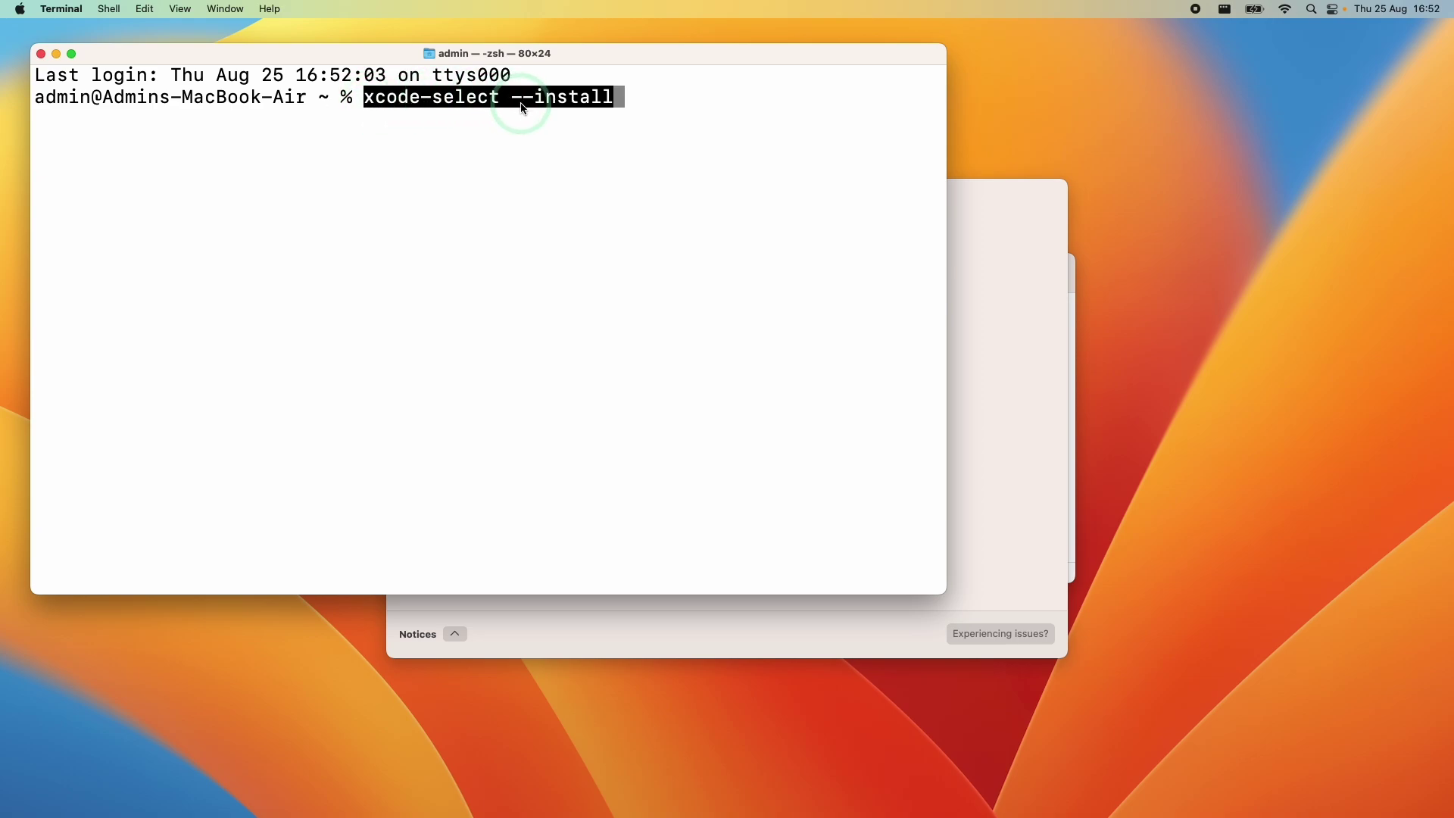
{"action": "key", "text": "Return"}
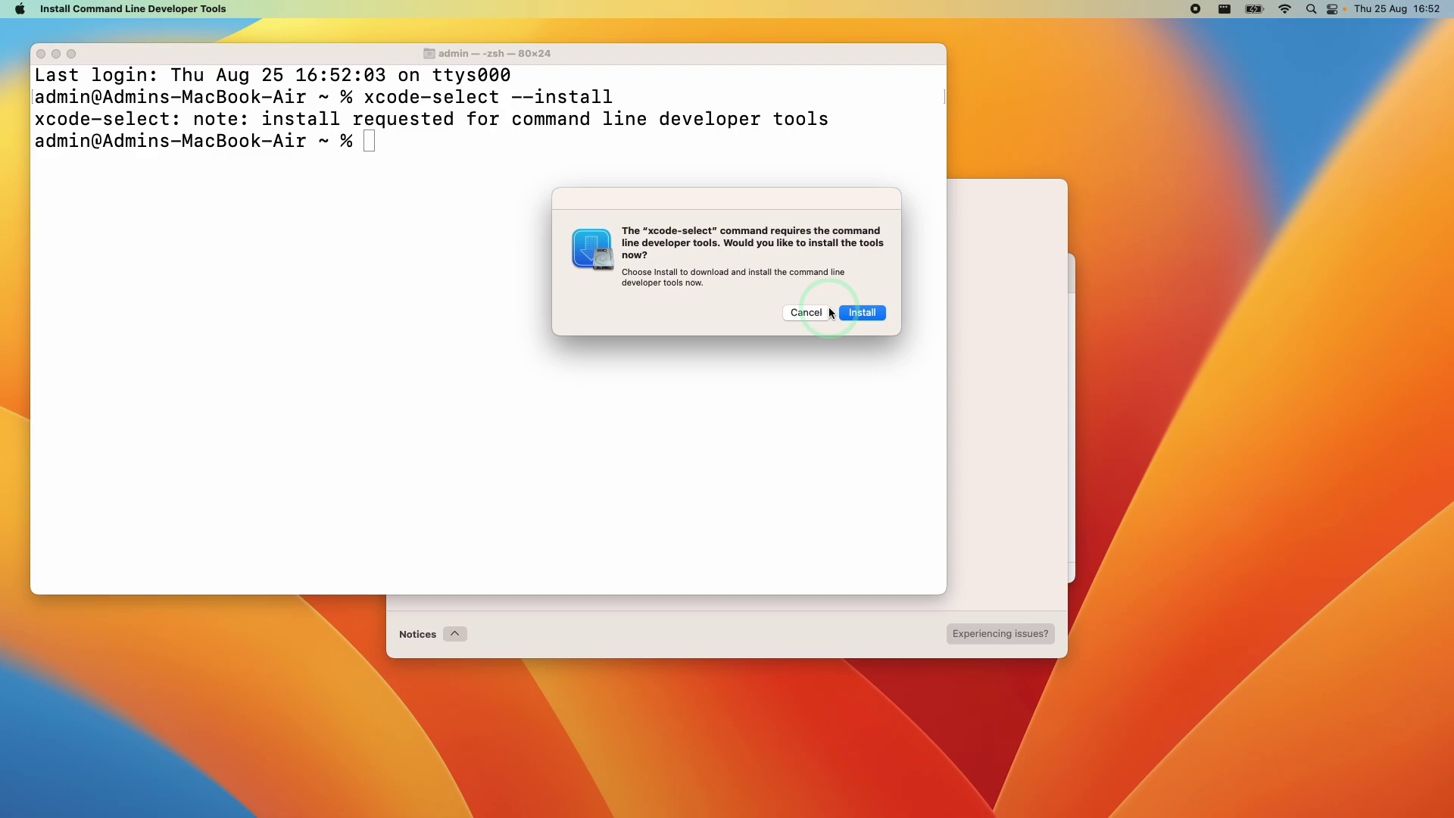
{"action": "left_click", "coordinate": [864, 313]}
{"action": "left_click", "coordinate": [924, 484]}
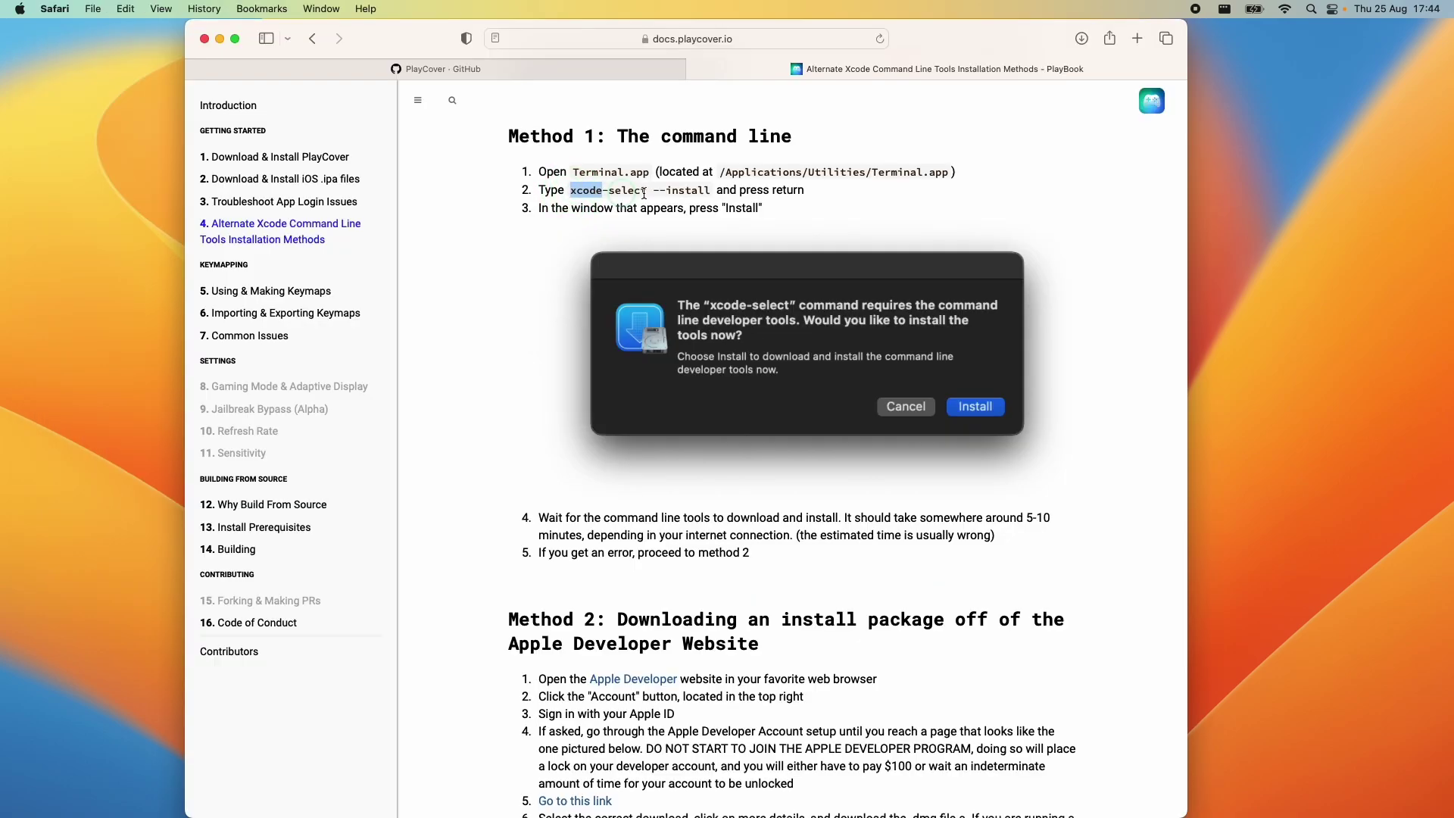
{"action": "left_click", "coordinate": [709, 204]}
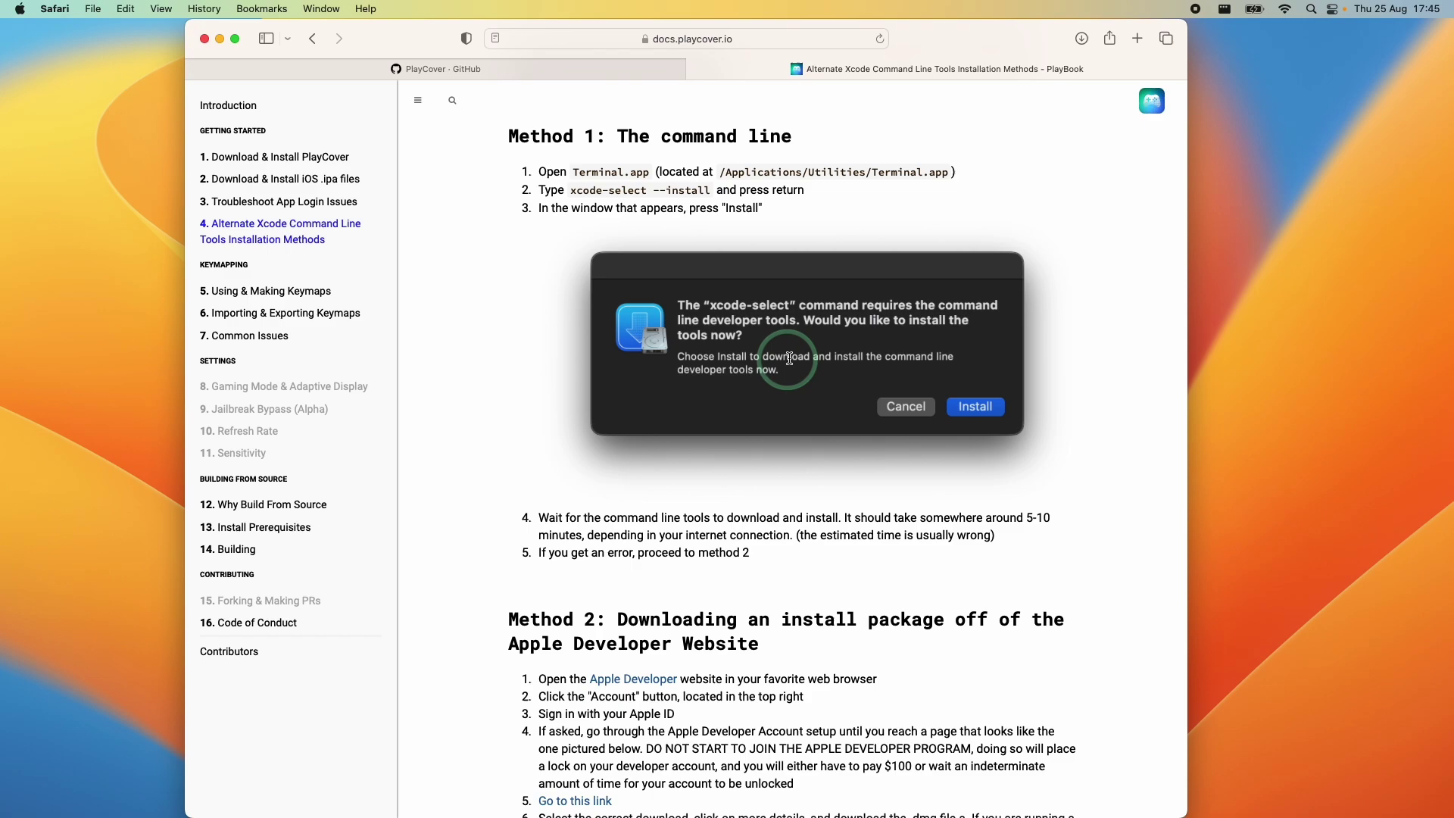
{"action": "scroll", "coordinate": [789, 358], "scroll_direction": "down", "scroll_amount": 3}
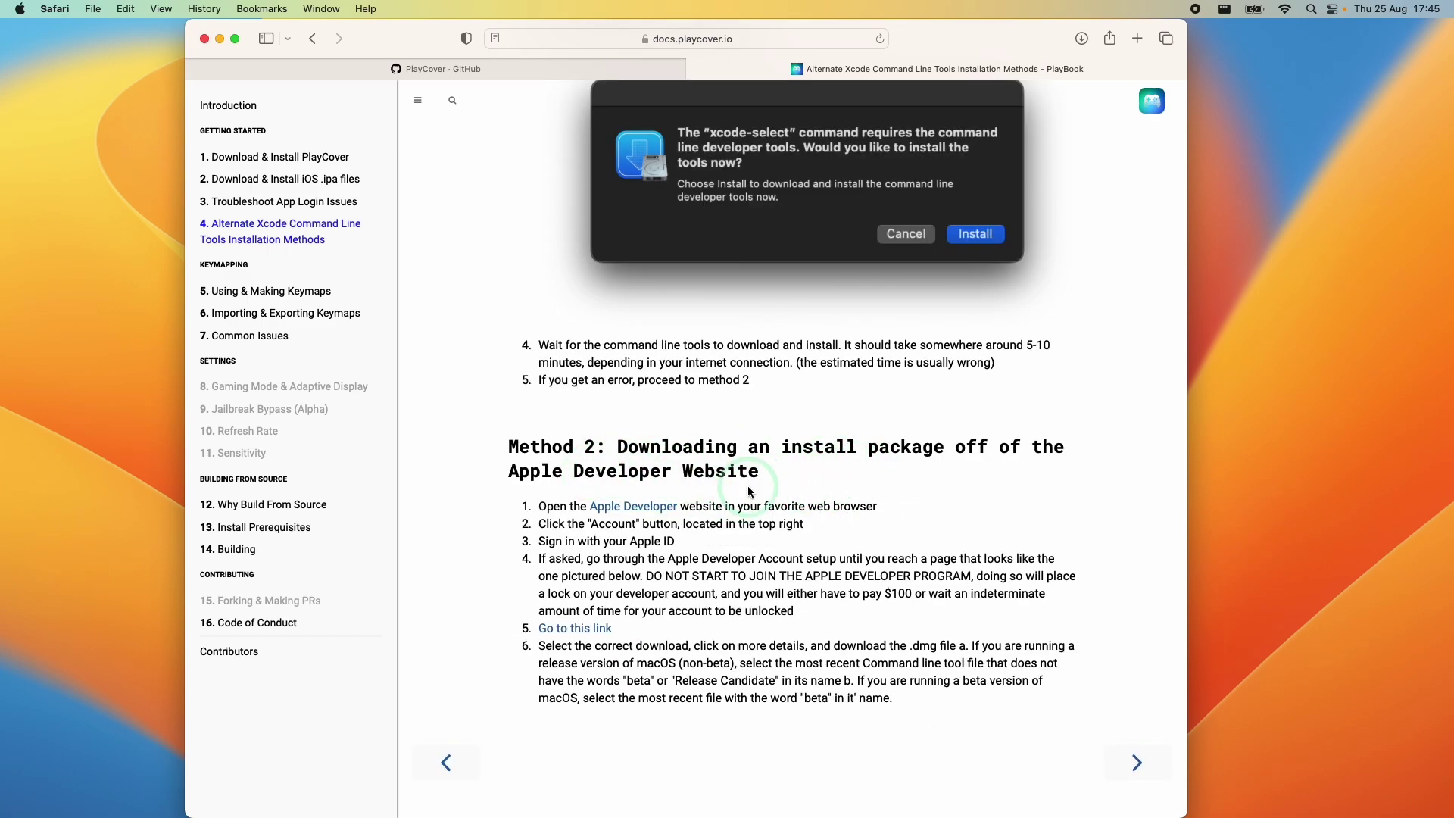
{"action": "left_click", "coordinate": [612, 513]}
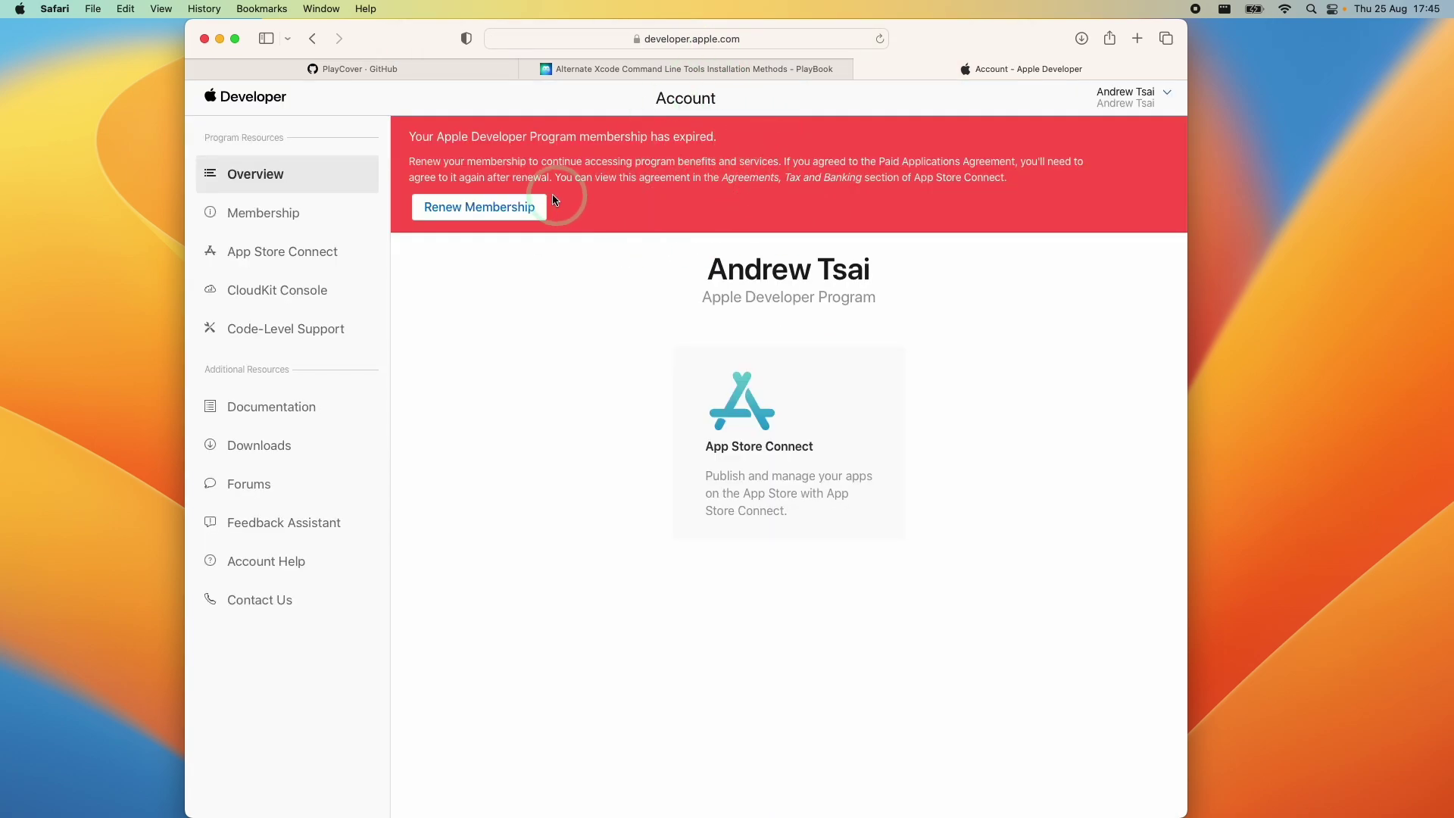
{"action": "key", "text": "ctrl+shift+Tab"}
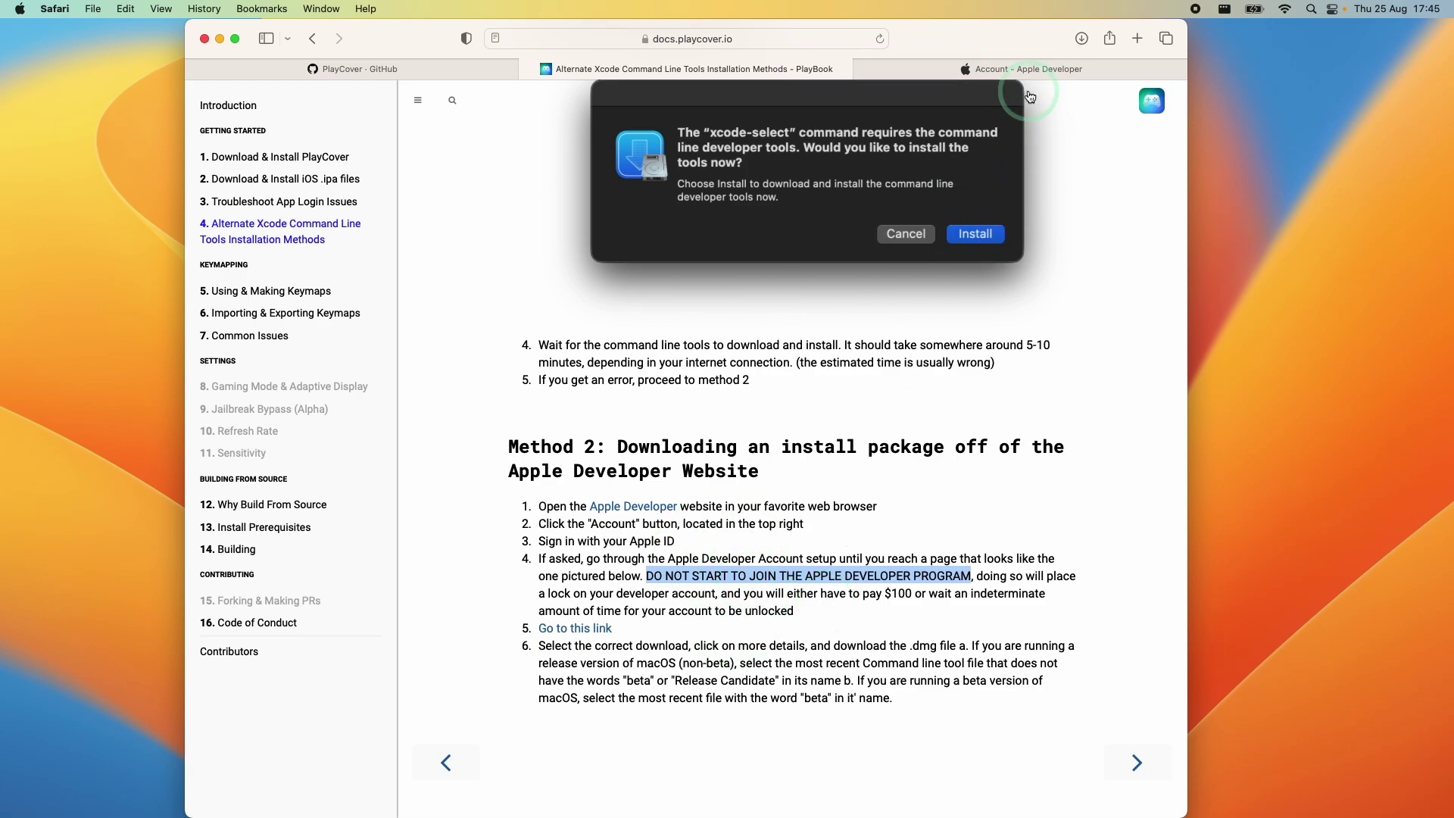
{"action": "left_click", "coordinate": [1027, 68]}
{"action": "key", "text": "super+w"}
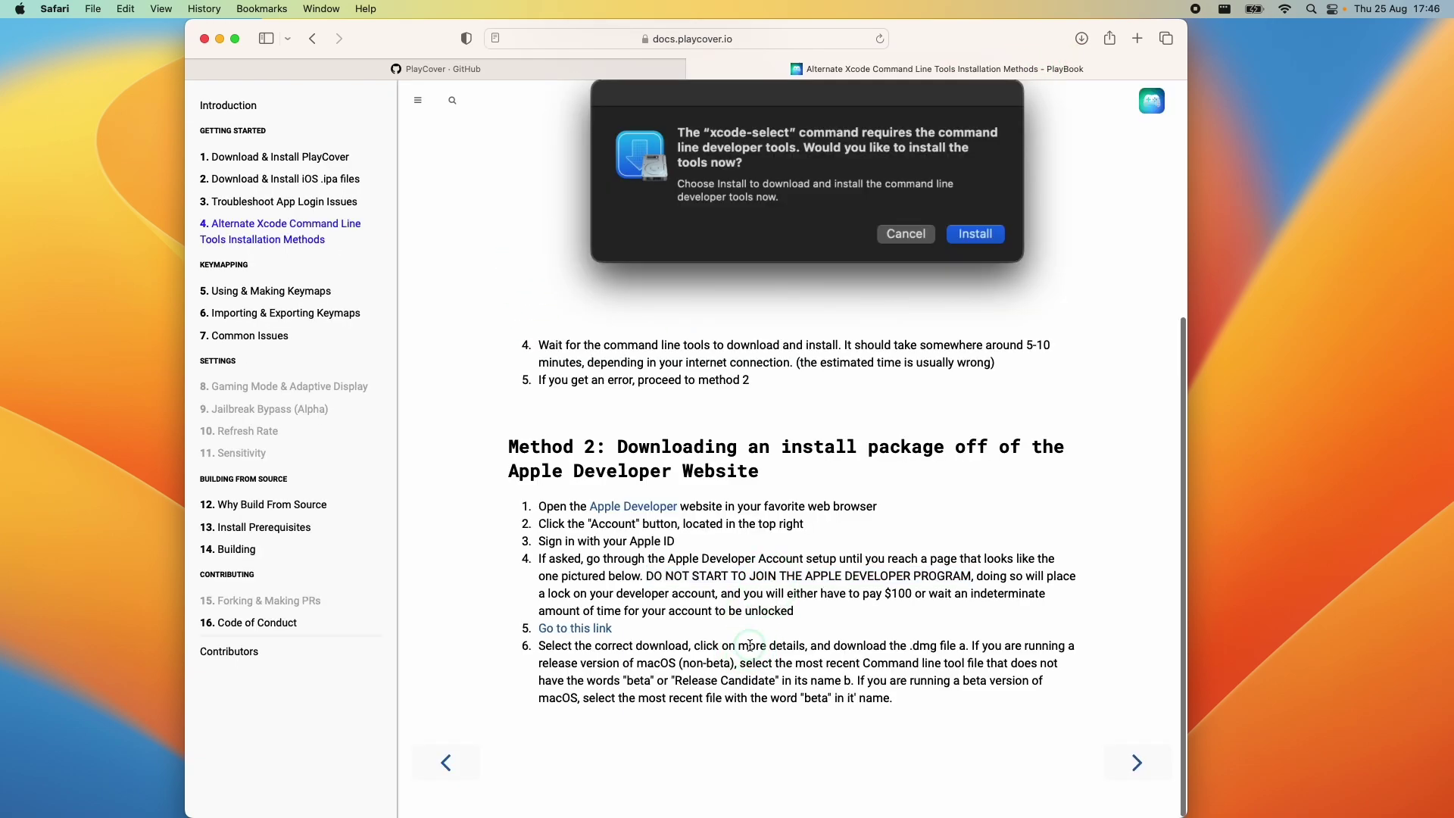
Get and mount the Command Line Tools for Xcode 14 beta 5 disk image
{"action": "left_click", "coordinate": [575, 628]}
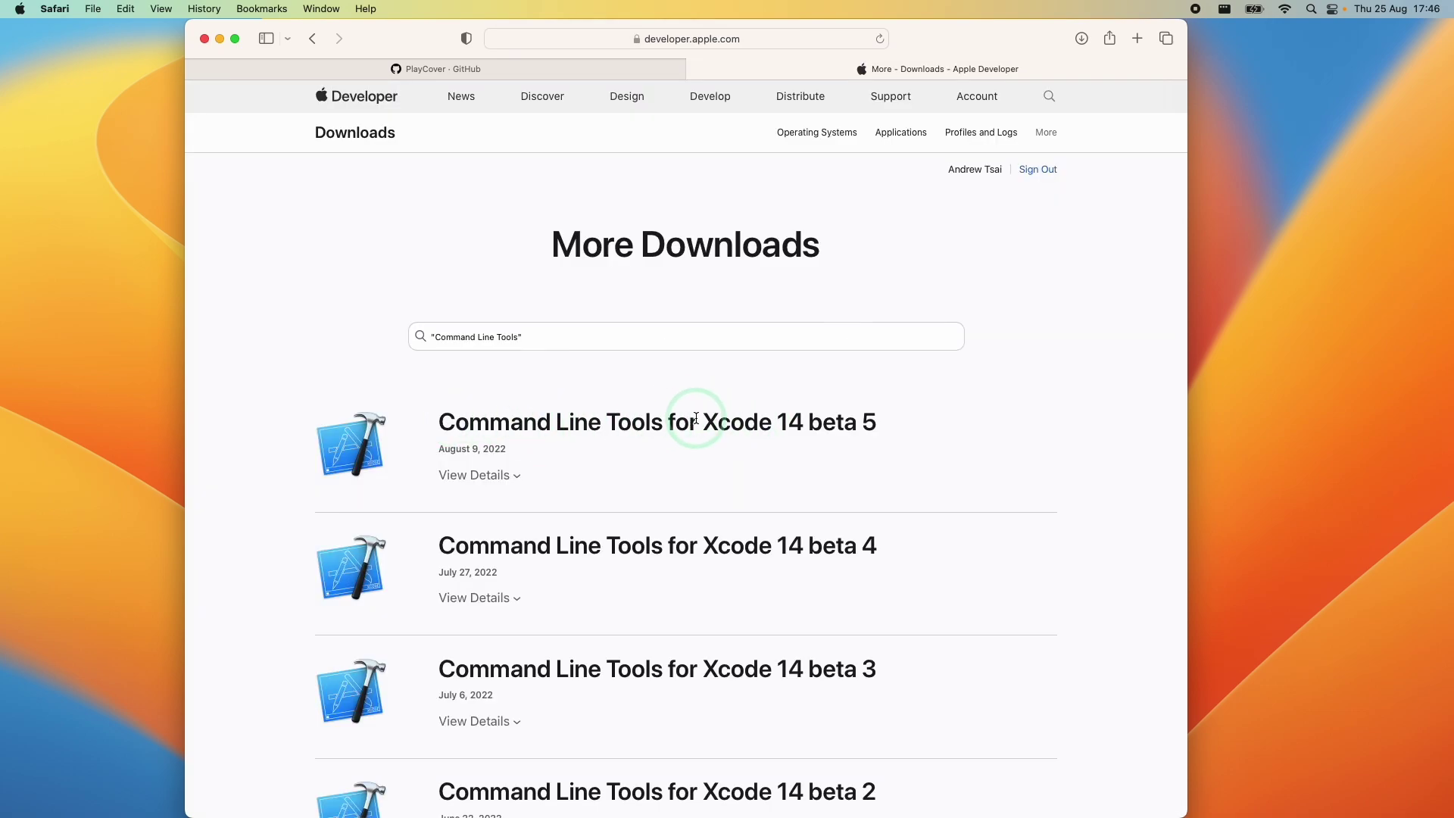
{"action": "left_click_drag", "start_coordinate": [700, 426], "coordinate": [887, 433]}
{"action": "left_click", "coordinate": [887, 432]}
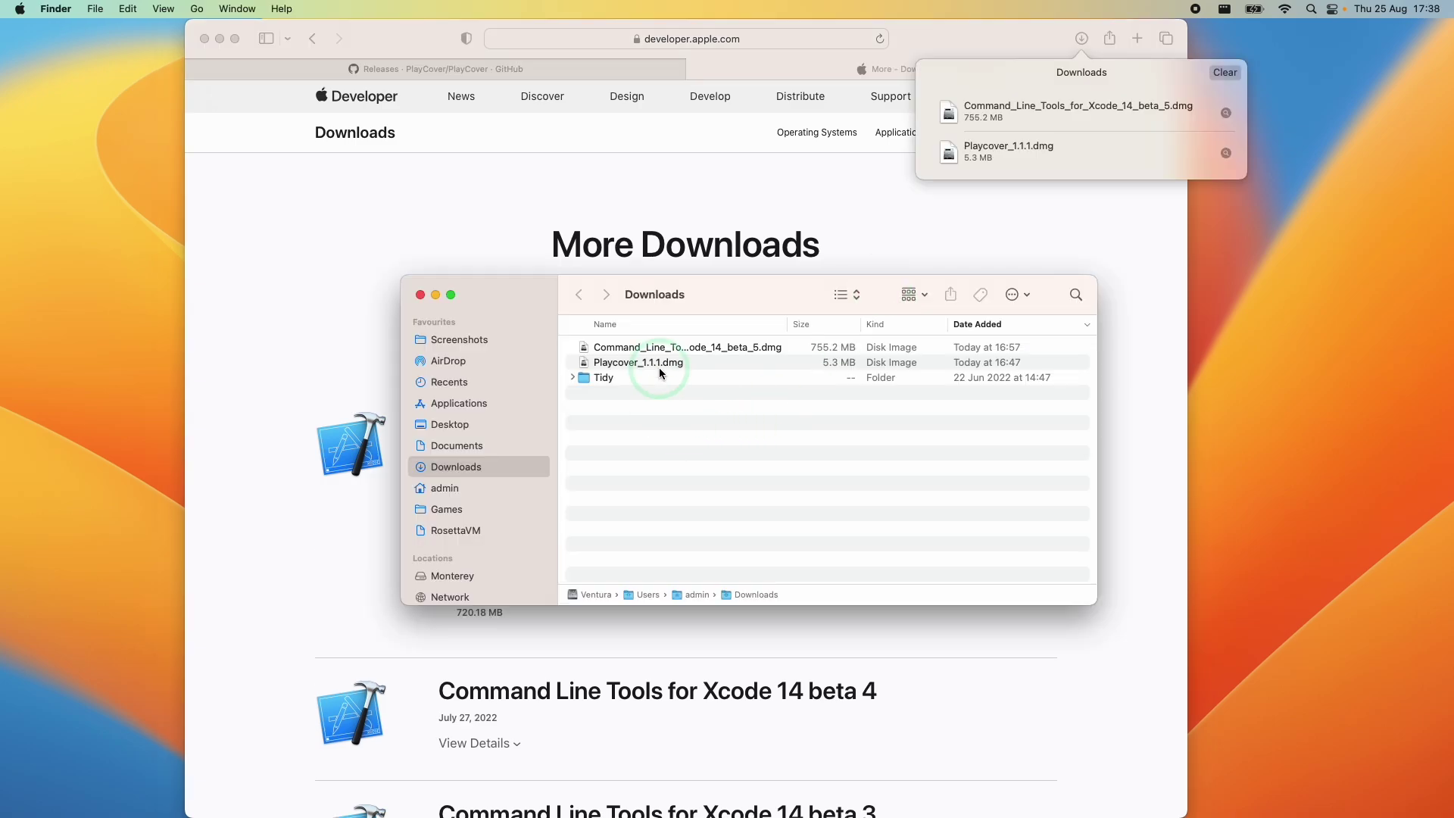
{"action": "left_click", "coordinate": [670, 352]}
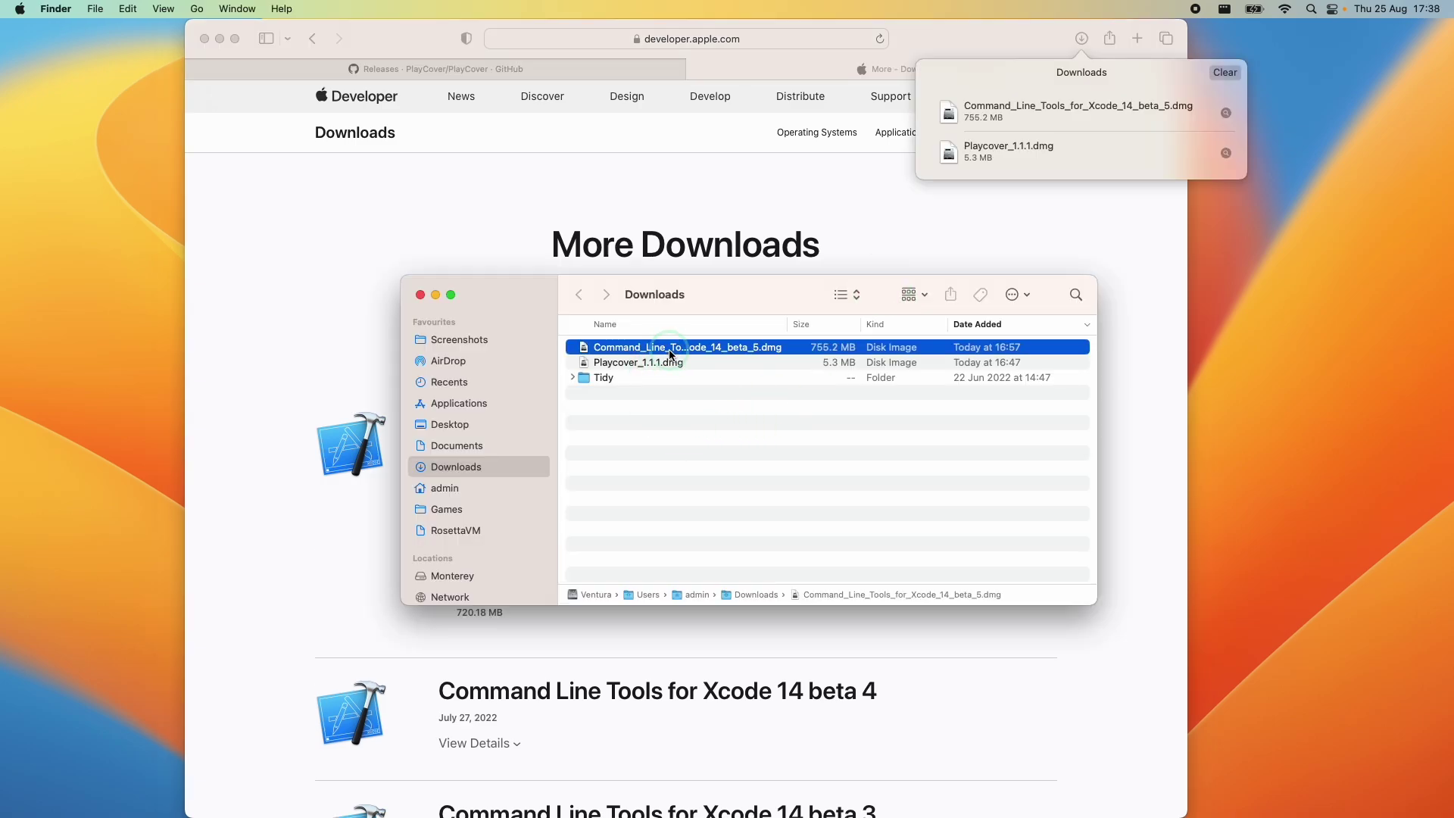
{"action": "double_click", "coordinate": [653, 353]}
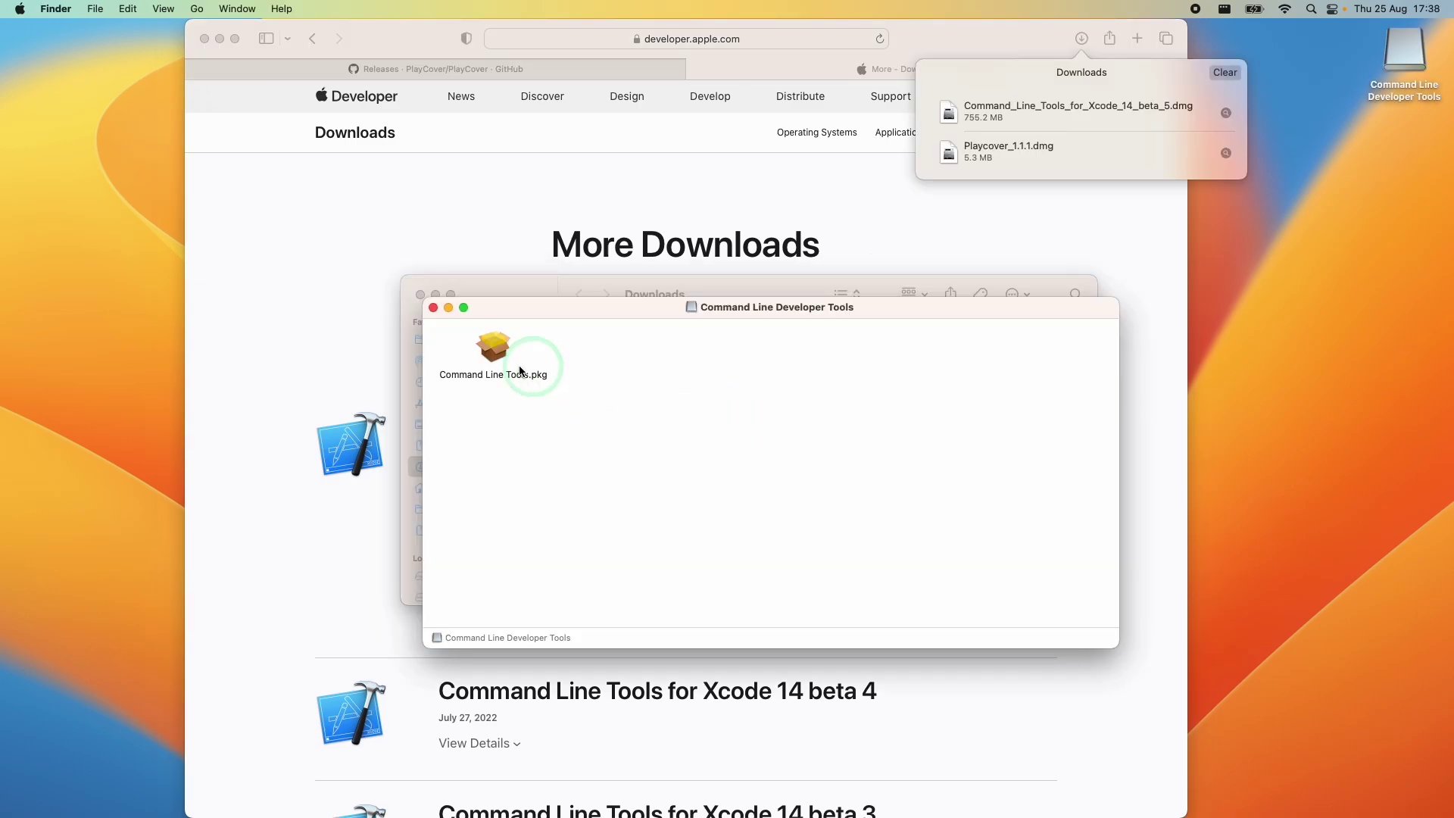
Install Command Line Tools.pkg, agreeing to the licence and entering the admin password, then keep the package
{"action": "left_click", "coordinate": [491, 347]}
{"action": "left_click", "coordinate": [917, 502]}
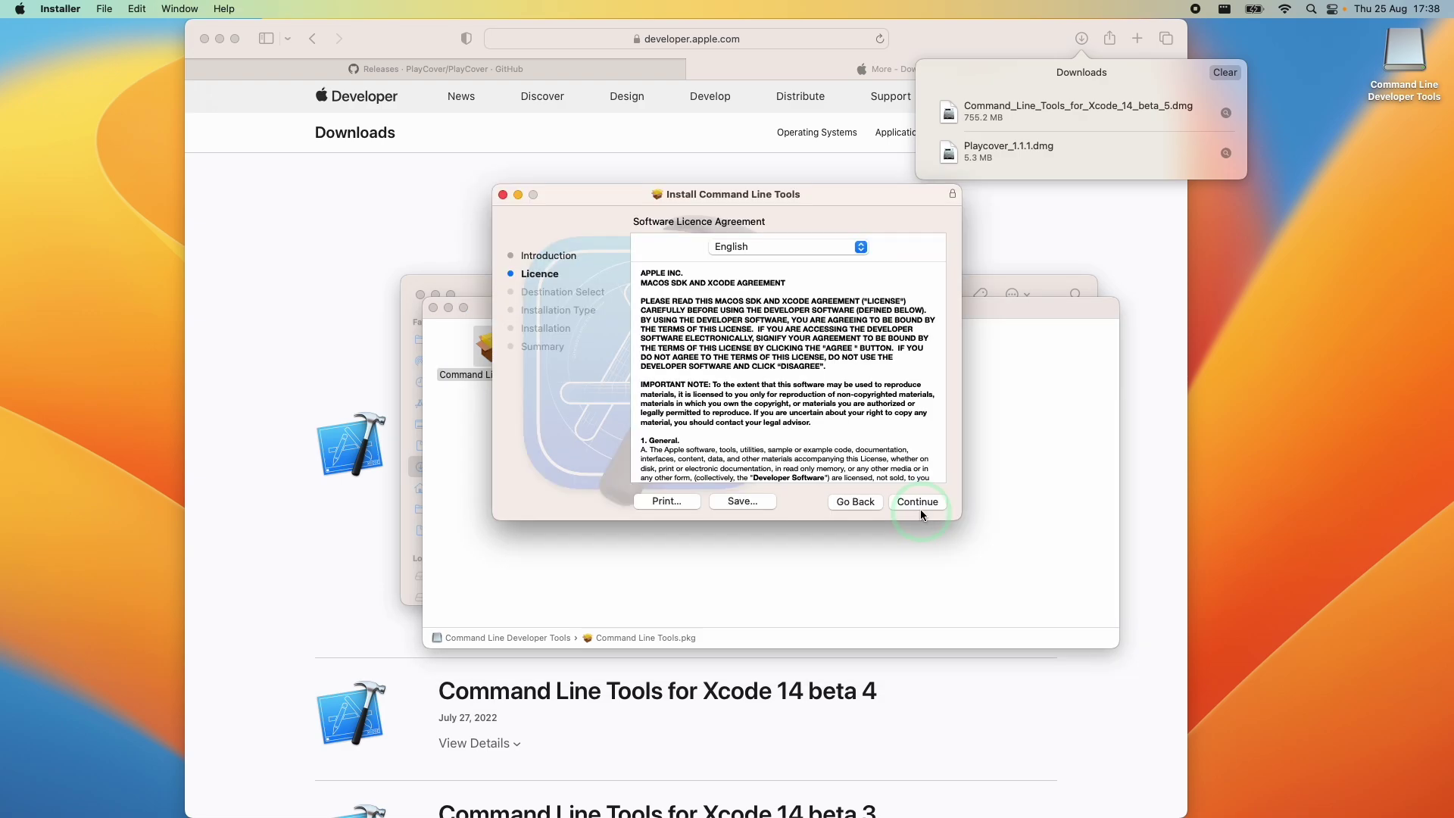
{"action": "left_click", "coordinate": [917, 502]}
{"action": "left_click", "coordinate": [869, 404]}
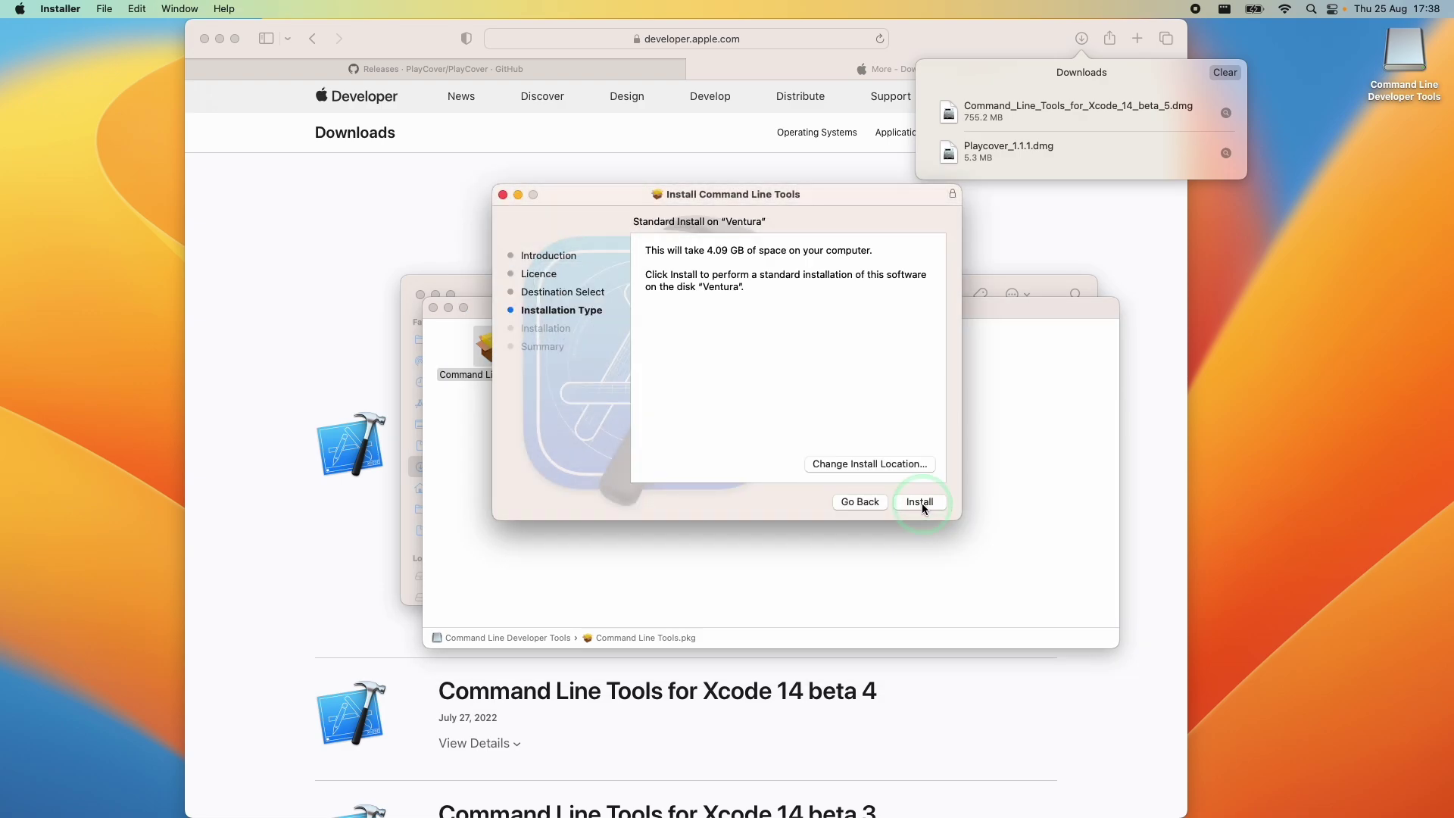
{"action": "left_click", "coordinate": [917, 502]}
{"action": "key", "text": "Return"}
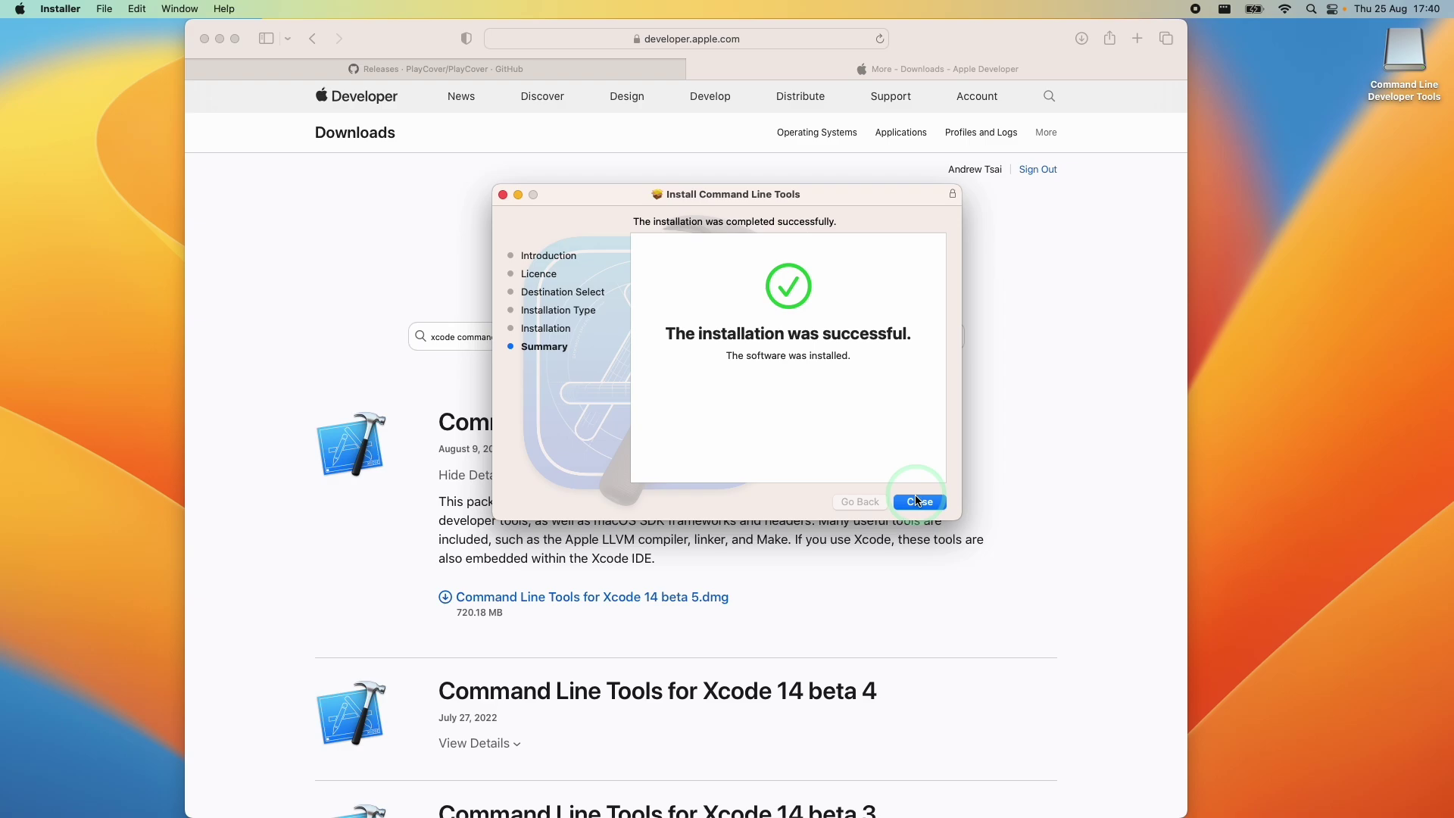
{"action": "left_click", "coordinate": [917, 502]}
{"action": "left_click", "coordinate": [684, 425]}
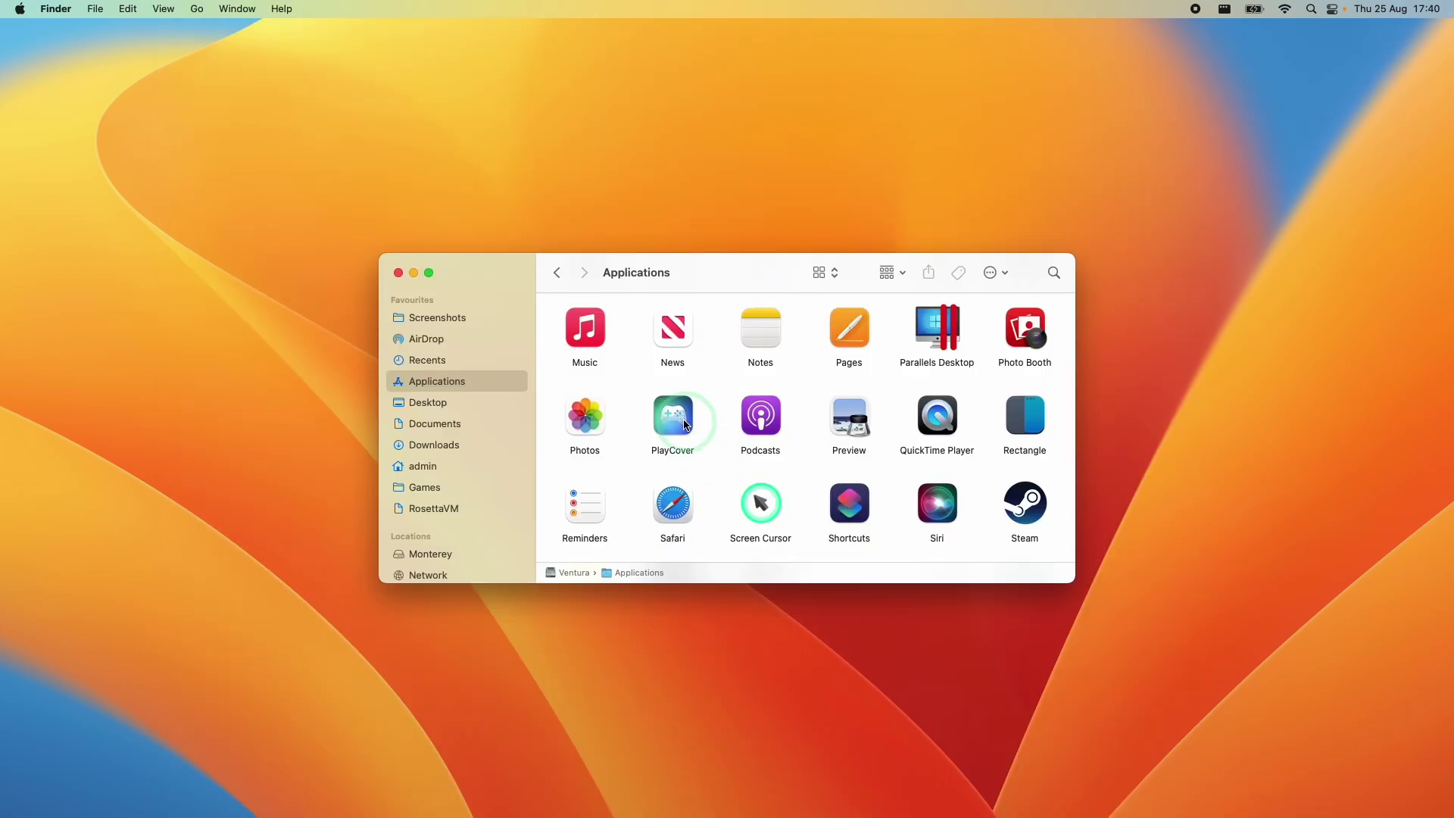
Relaunch PlayCover from Applications and dismiss the About PlayCover panel
{"action": "left_click", "coordinate": [682, 421]}
{"action": "double_click", "coordinate": [681, 422]}
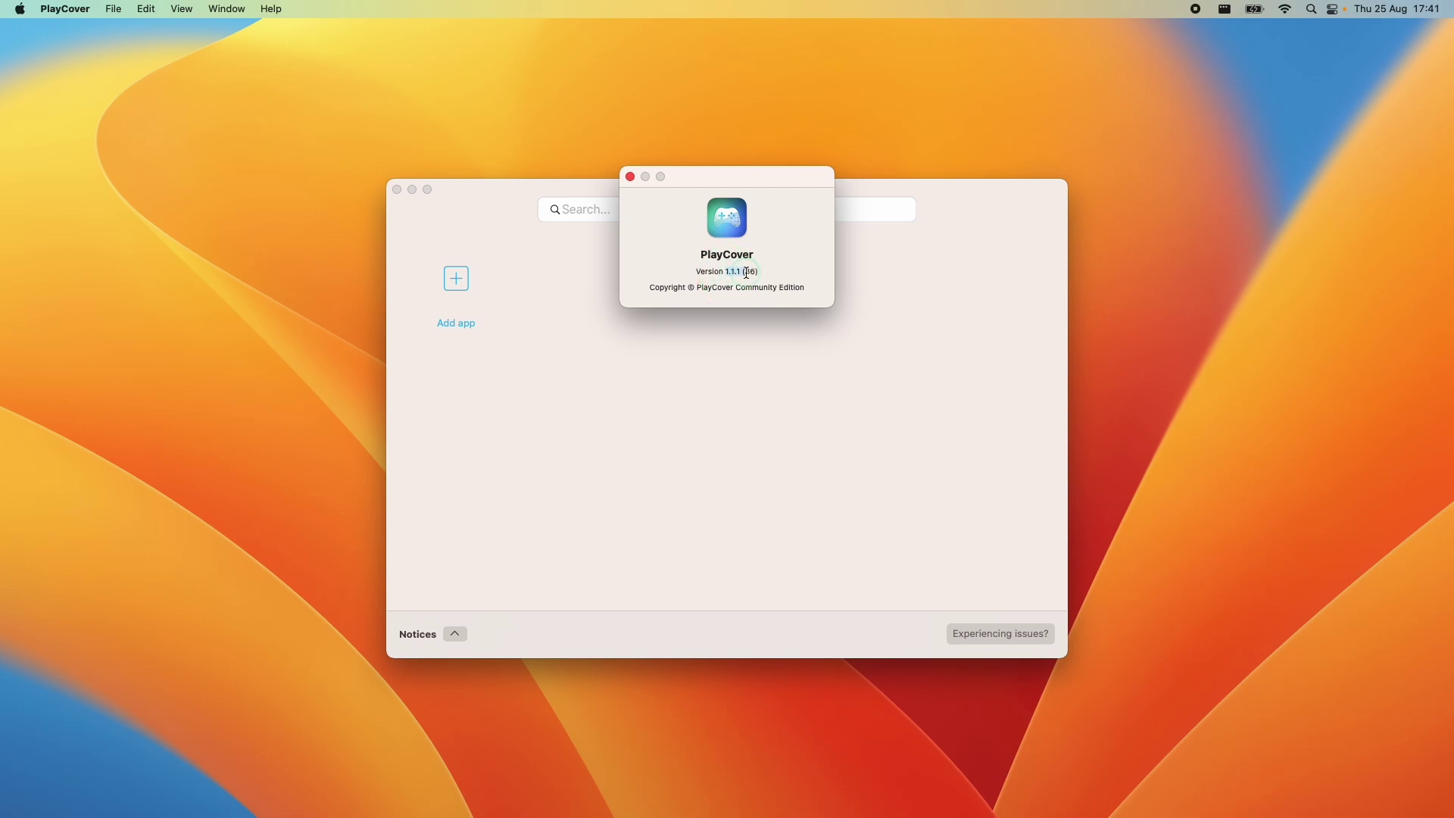
{"action": "left_click", "coordinate": [630, 177]}
{"action": "left_click", "coordinate": [468, 274]}
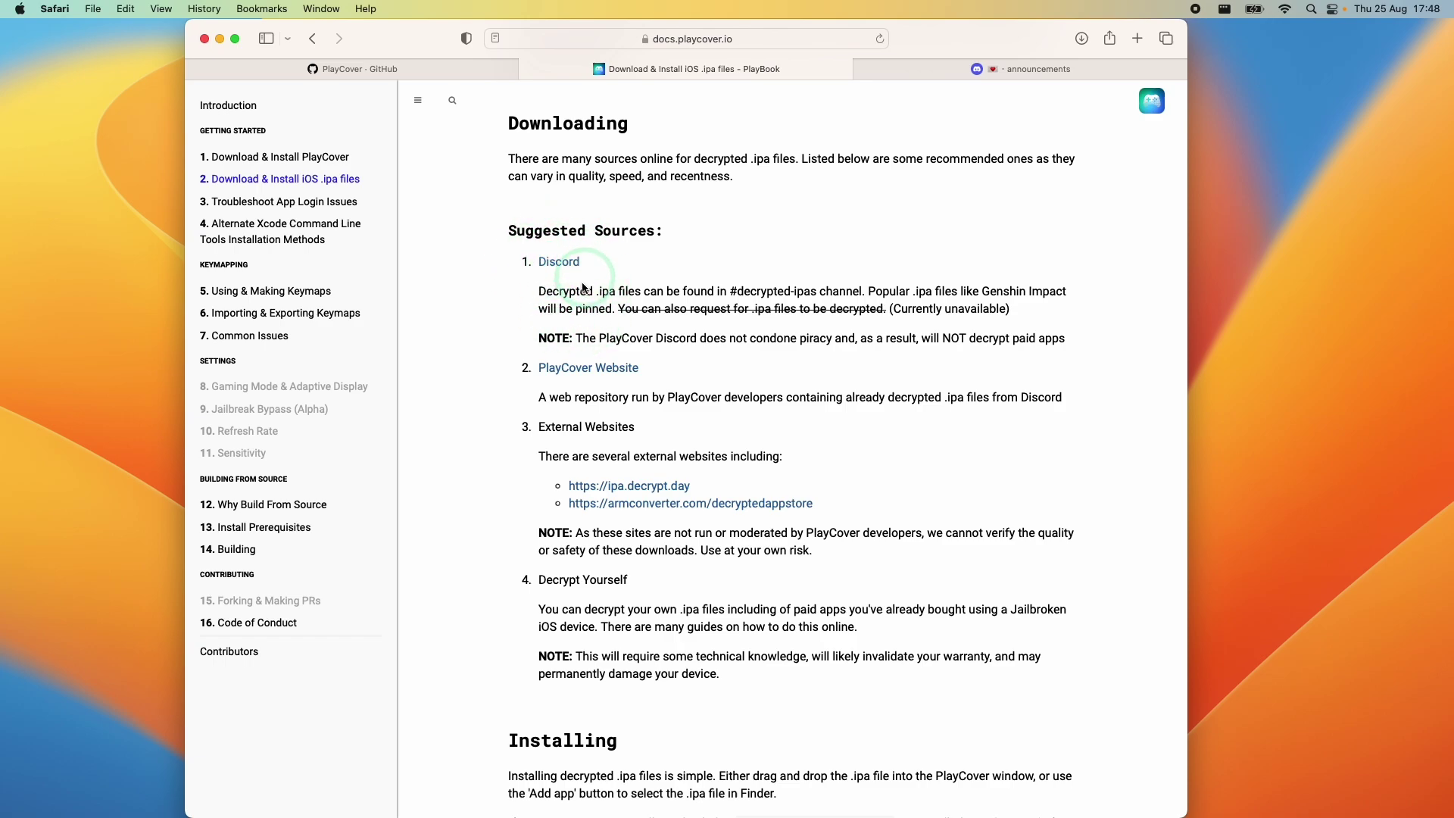
Open playcover.io in a new tab and follow its Discord link to the announcements
{"action": "left_click", "coordinate": [943, 75]}
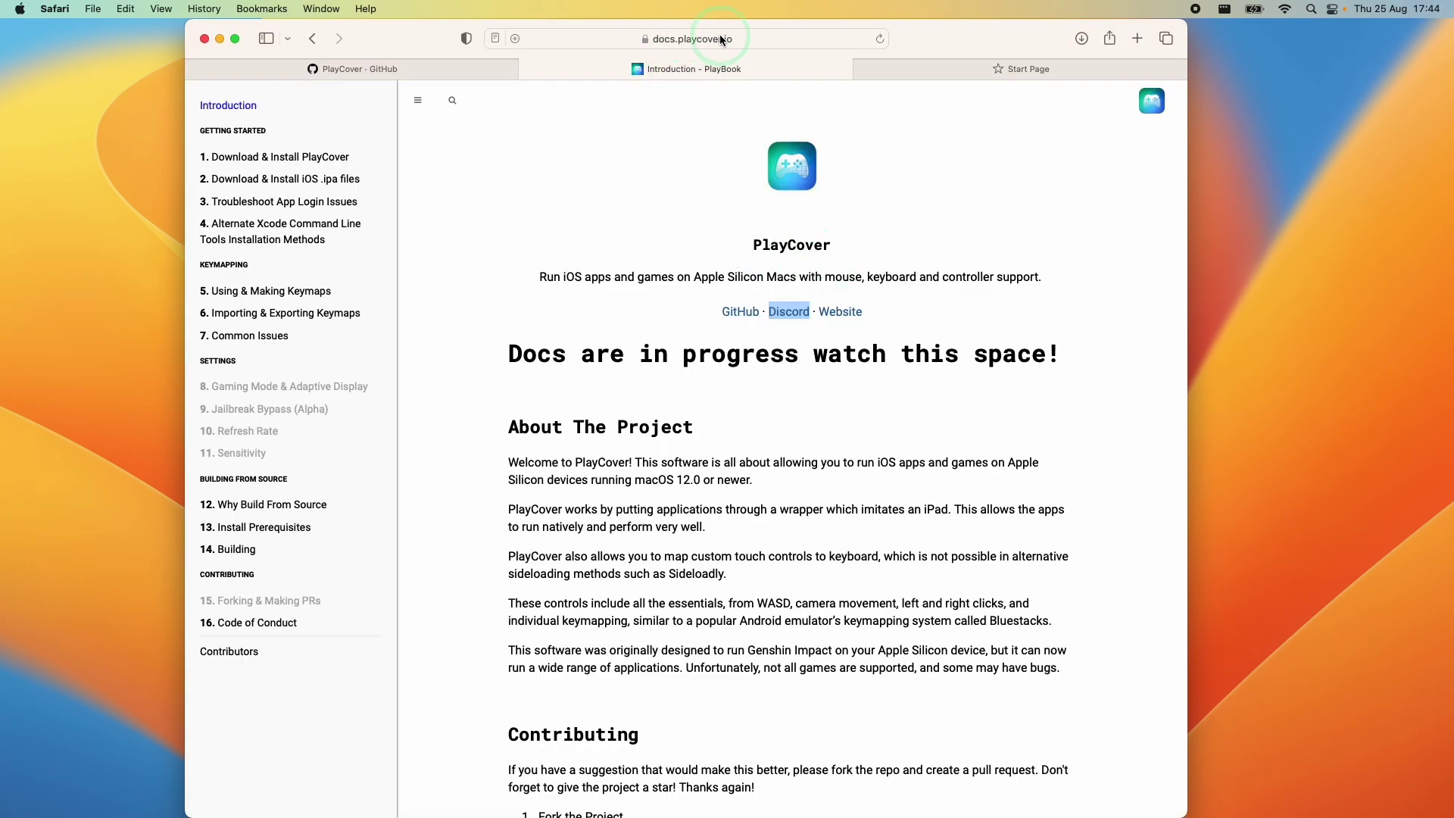
{"action": "left_click", "coordinate": [840, 311]}
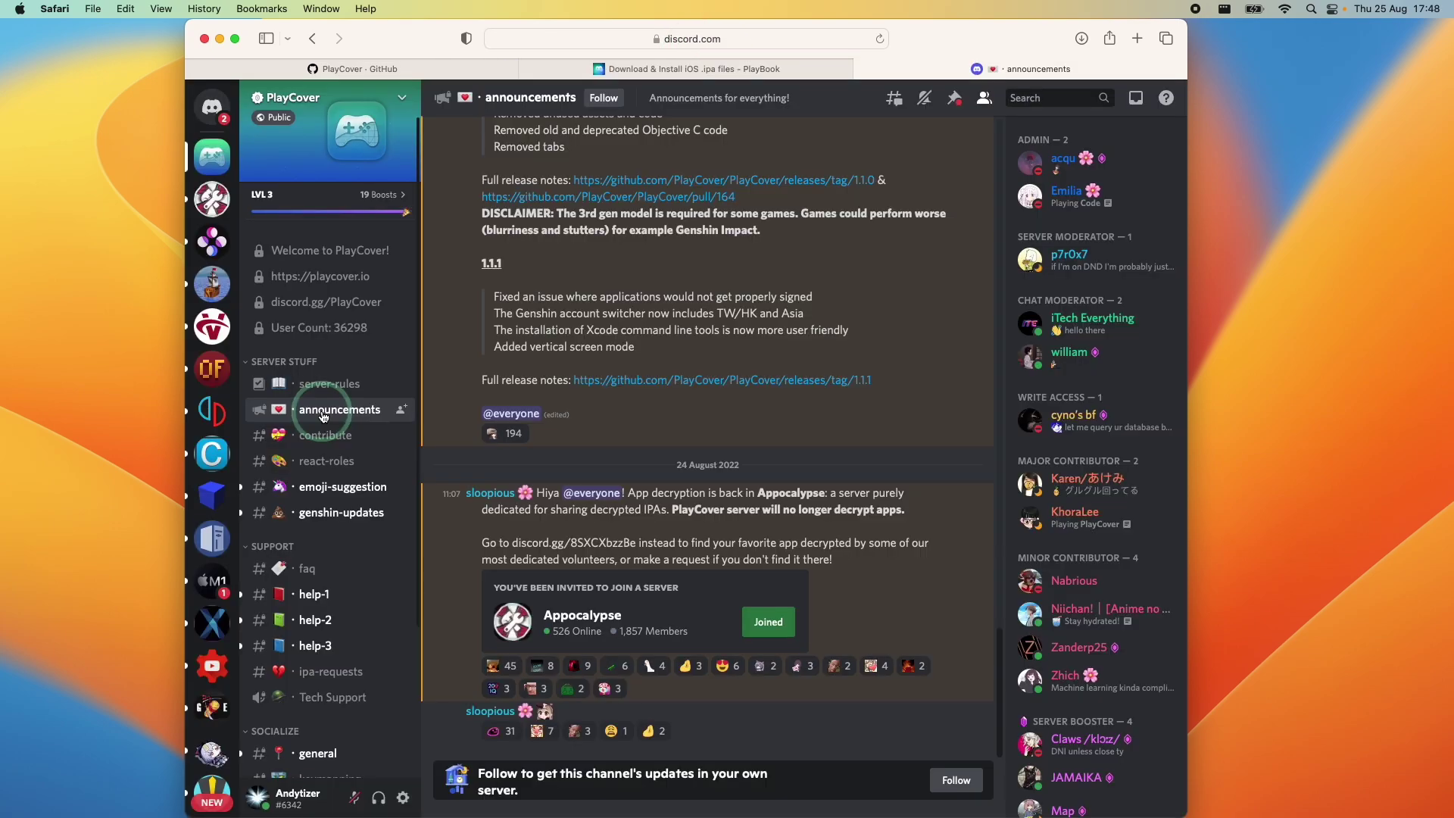
{"action": "left_click", "coordinate": [512, 510]}
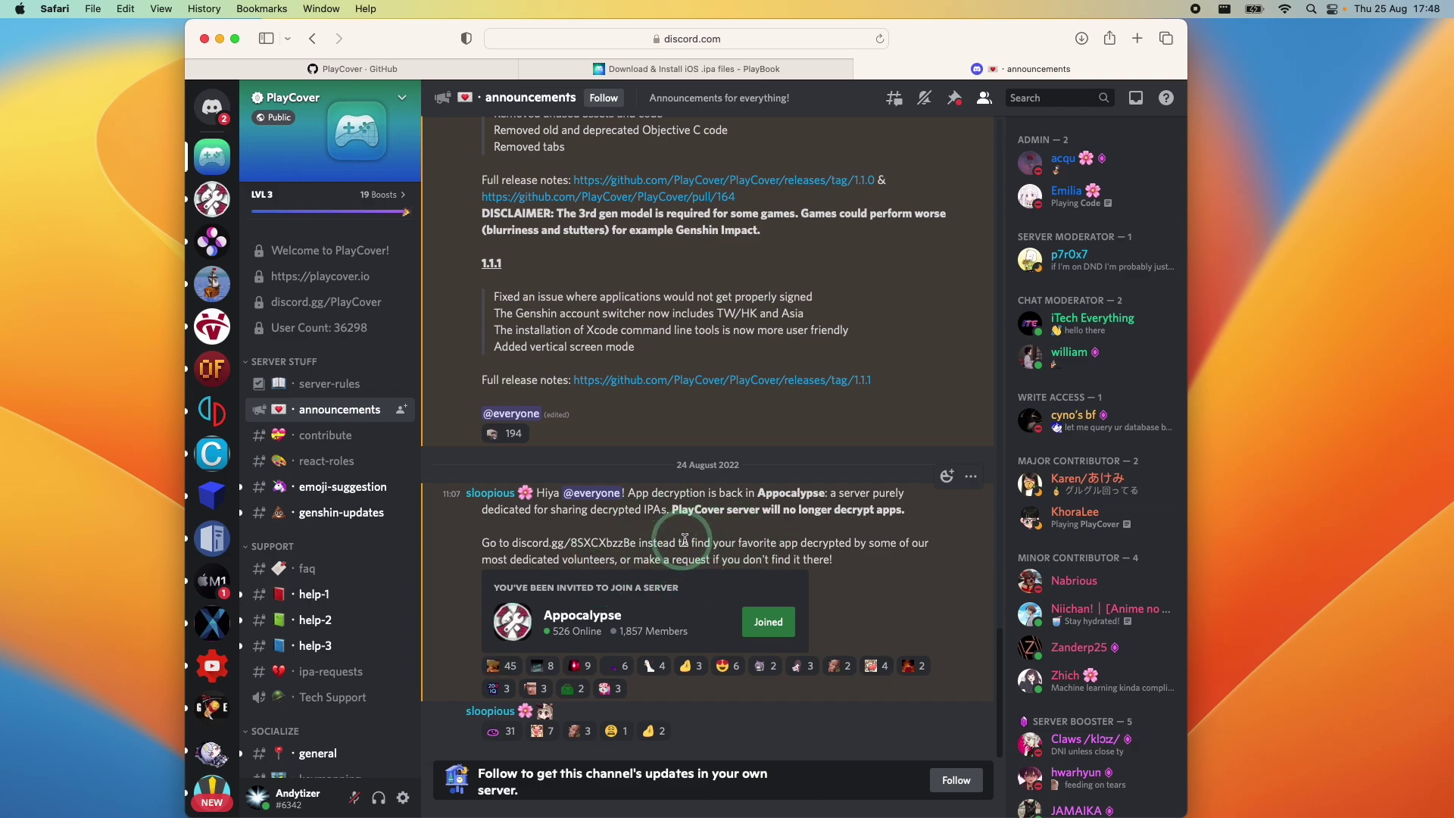
Search the Appocalypse server for 'genshin' and jump to the Genshin Impact 3.0 Link 9 message
{"action": "left_click", "coordinate": [605, 619]}
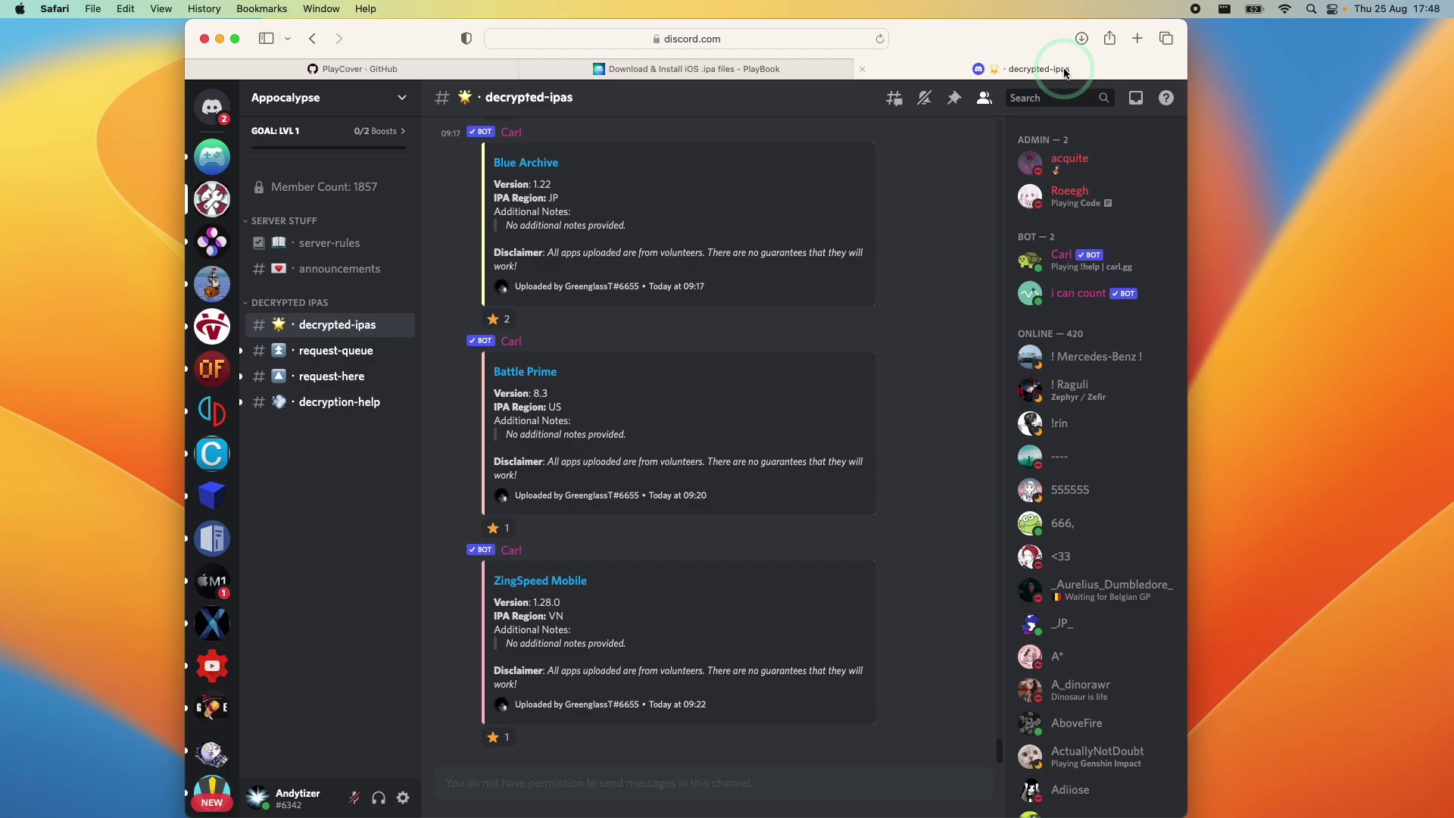
{"action": "left_click", "coordinate": [1057, 98]}
{"action": "type", "text": "genshin"}
{"action": "key", "text": "Return"}
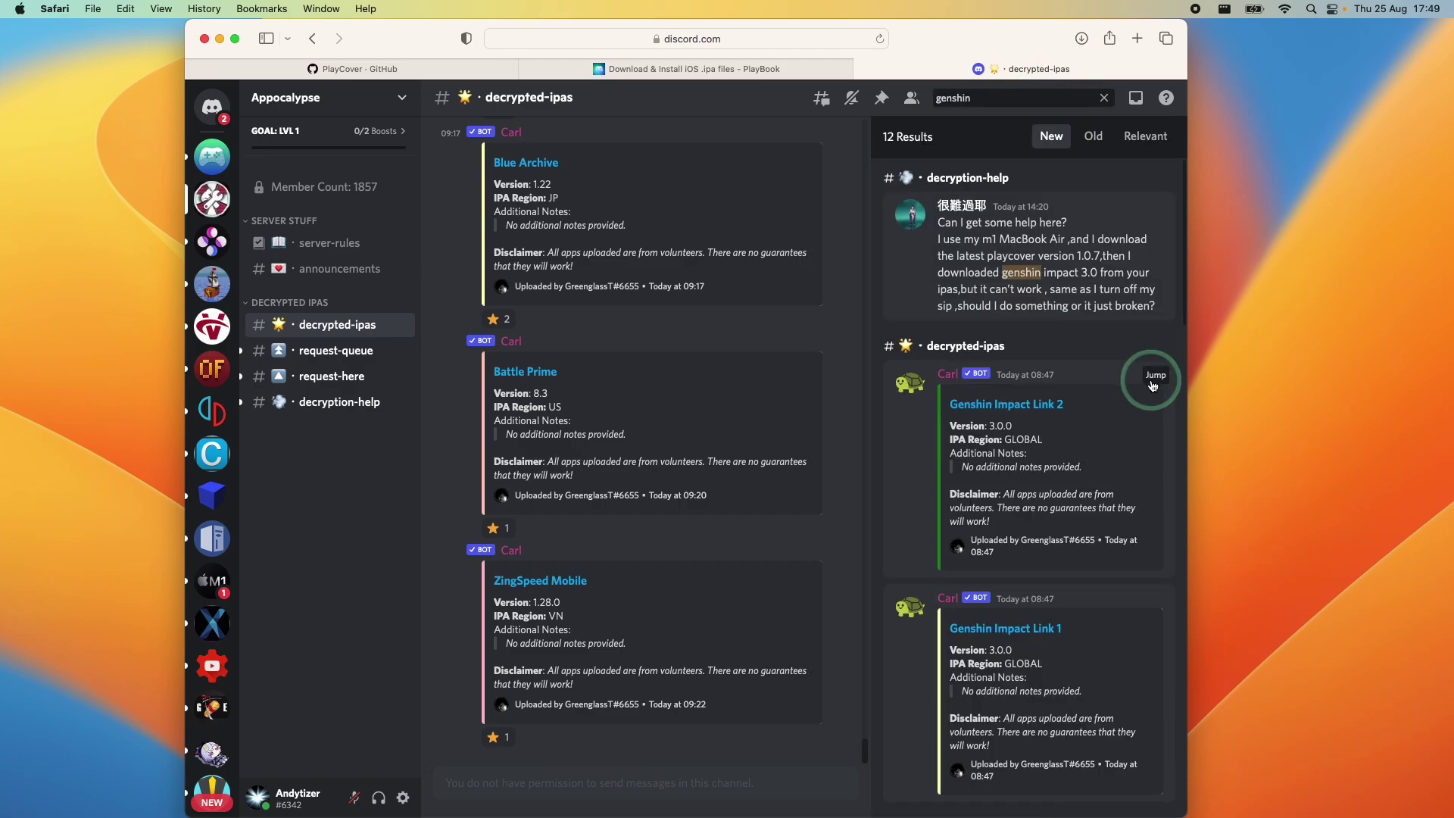
{"action": "left_click", "coordinate": [1155, 376]}
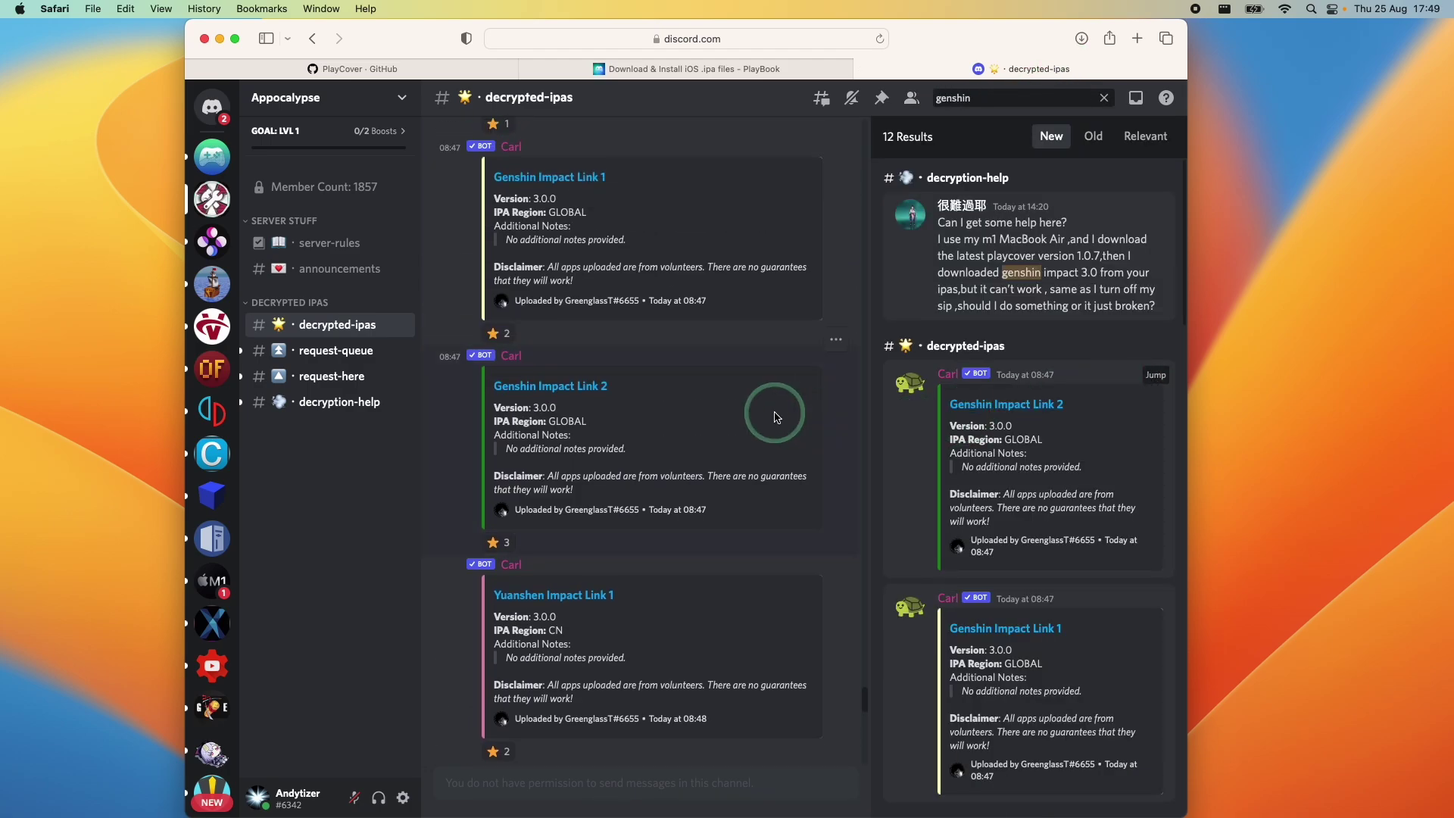
{"action": "scroll", "coordinate": [996, 491], "scroll_direction": "down", "scroll_amount": 5}
{"action": "left_click", "coordinate": [997, 491]}
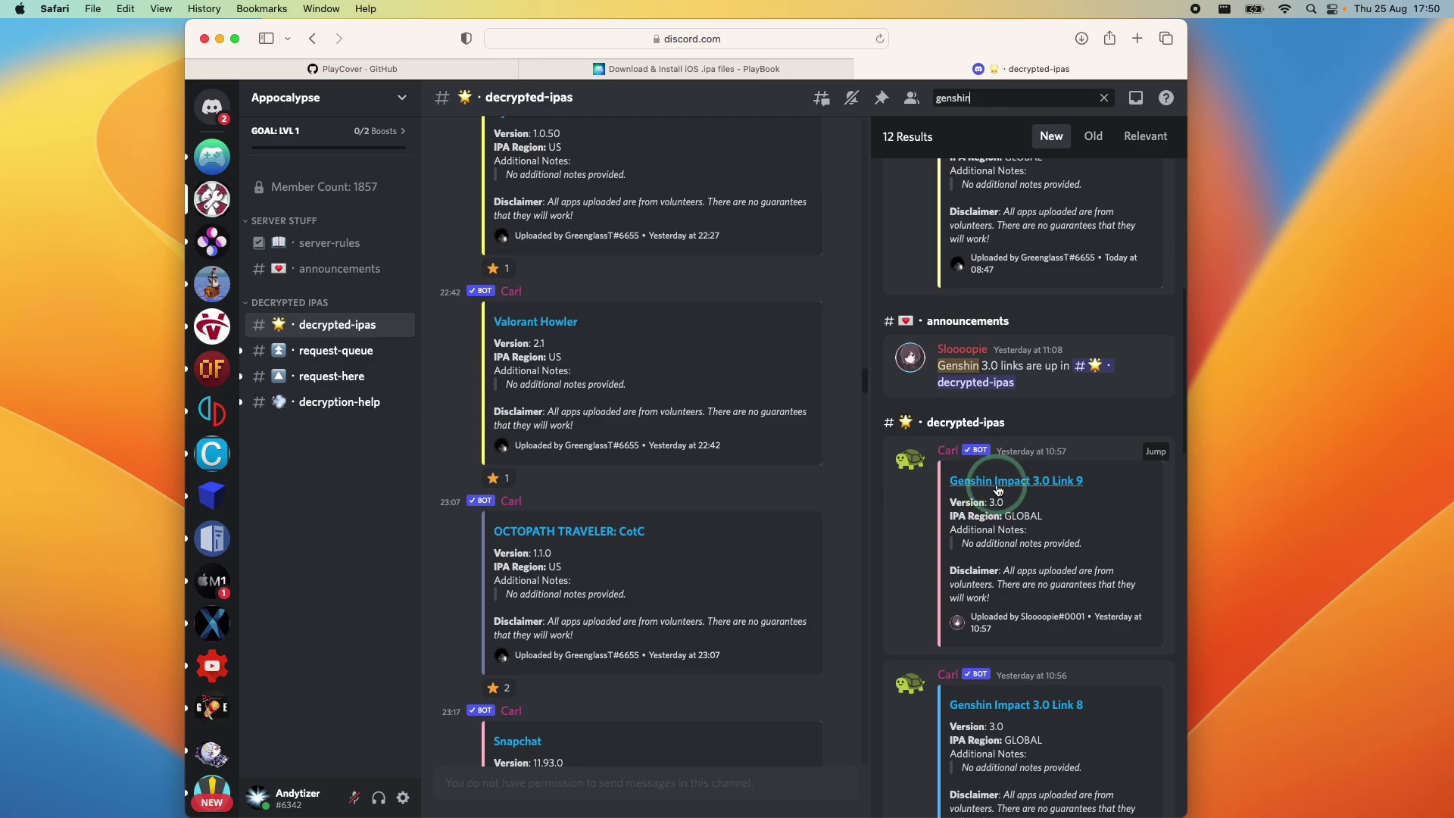
Download a copy of the 3.17 GB Genshin Impact_3.0.0.ipa from iCloud, then return to the docs
{"action": "left_click", "coordinate": [1047, 487]}
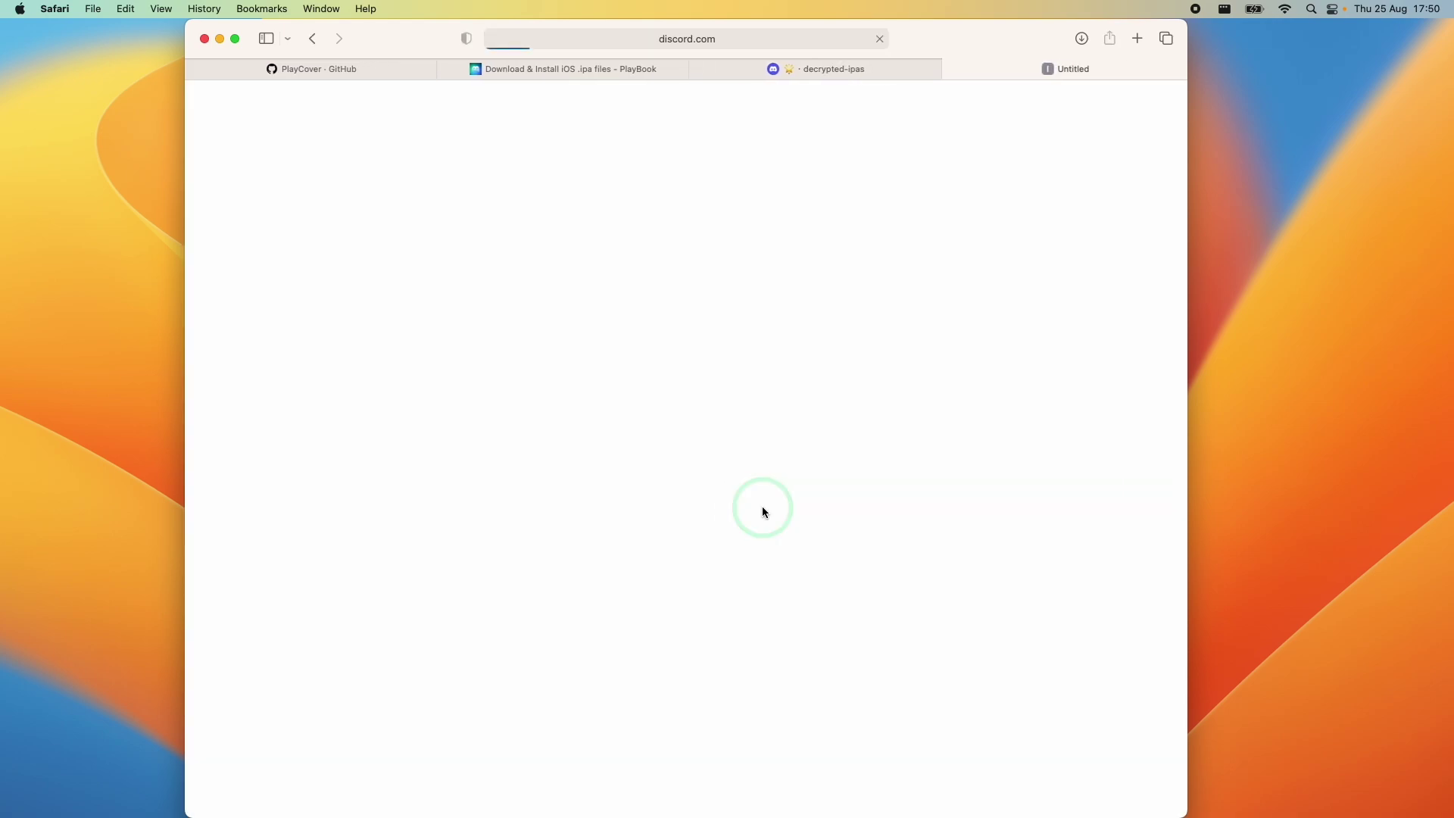
{"action": "left_click", "coordinate": [697, 620]}
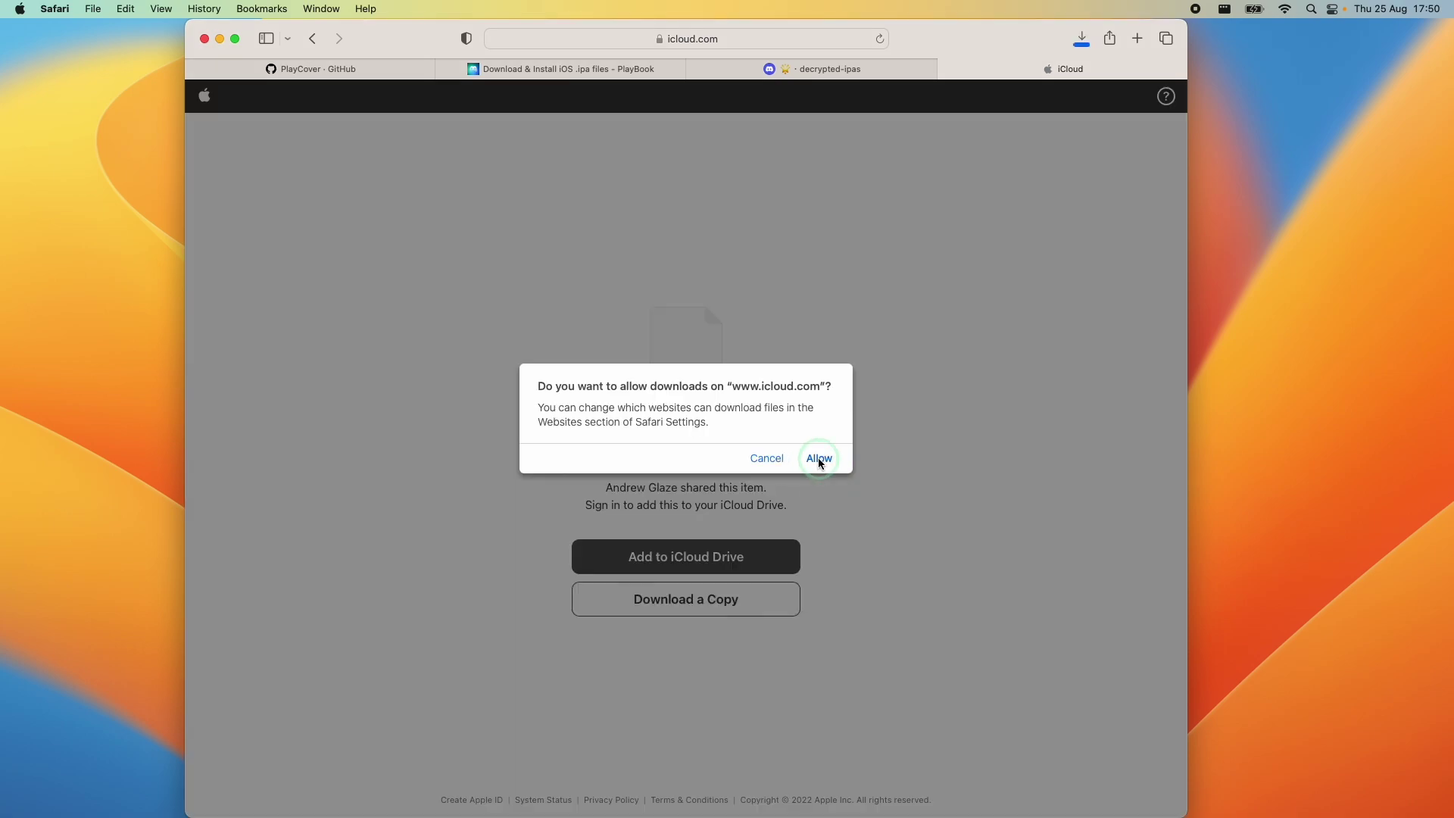
{"action": "left_click", "coordinate": [820, 457]}
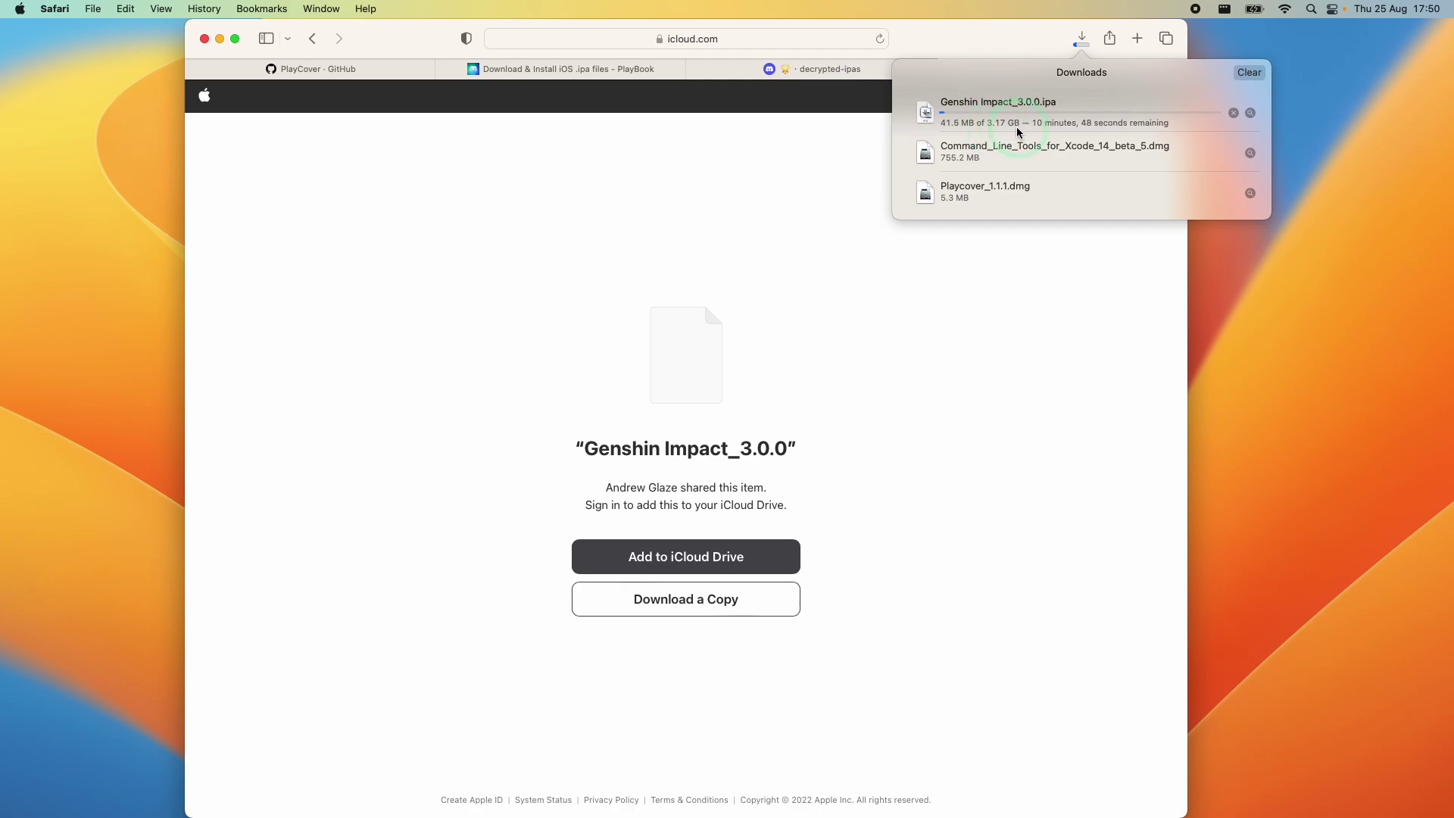
{"action": "left_click", "coordinate": [780, 220]}
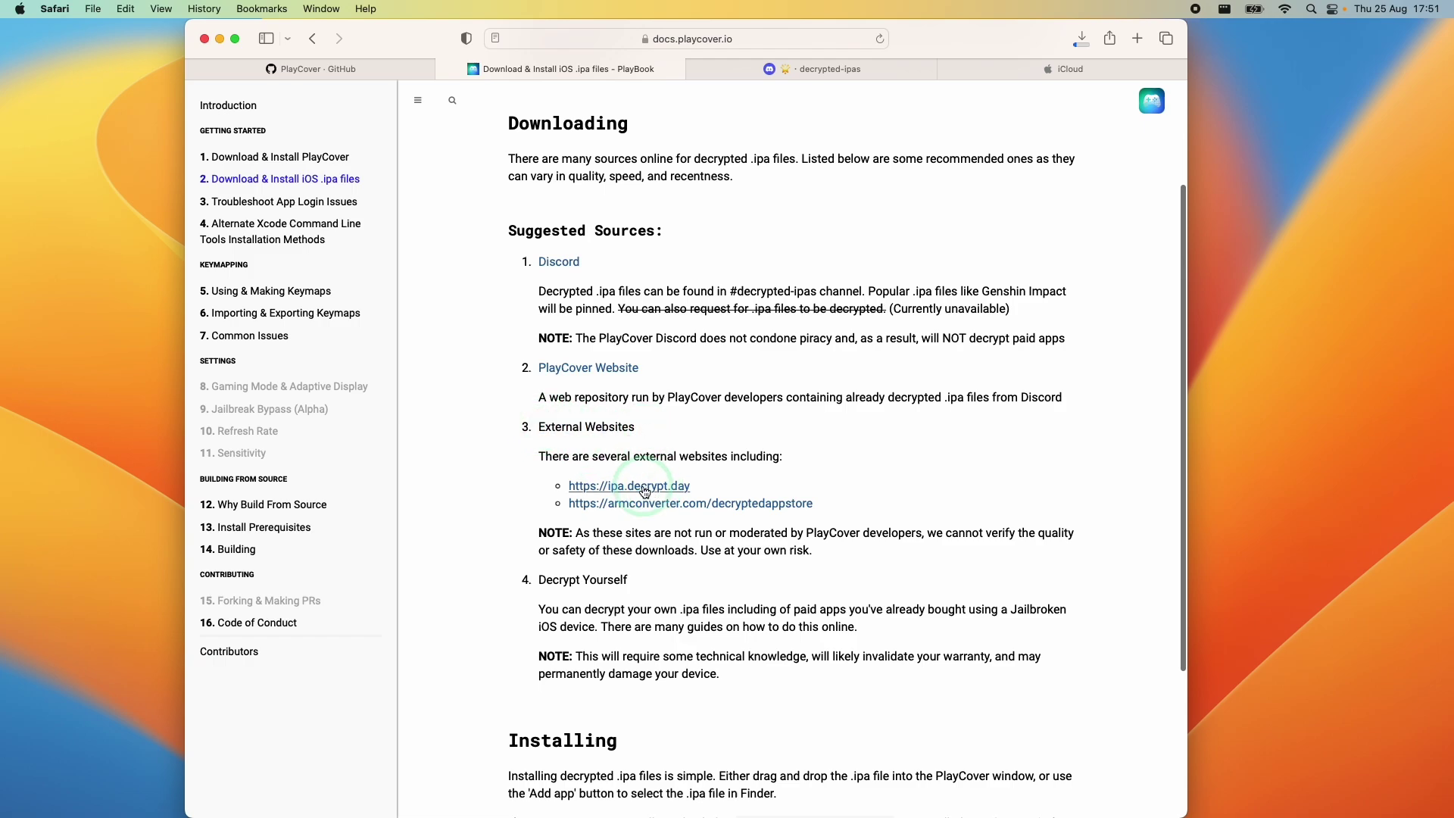
Review the PlayBook's External Websites sources, then select Genshin Impact_3.0.0.ipa in Finder's Downloads
{"action": "left_click", "coordinate": [750, 486]}
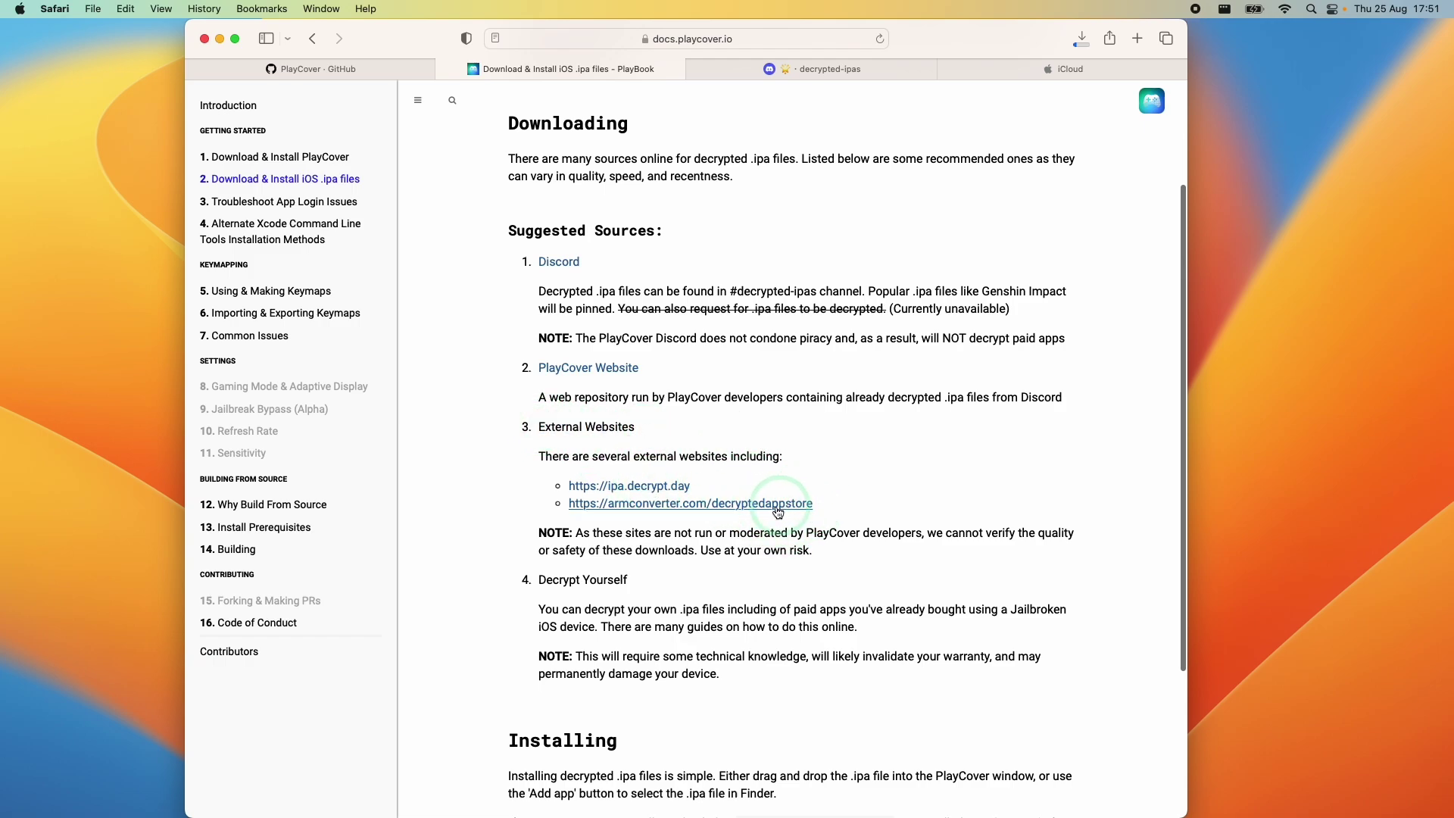
{"action": "left_click", "coordinate": [656, 494]}
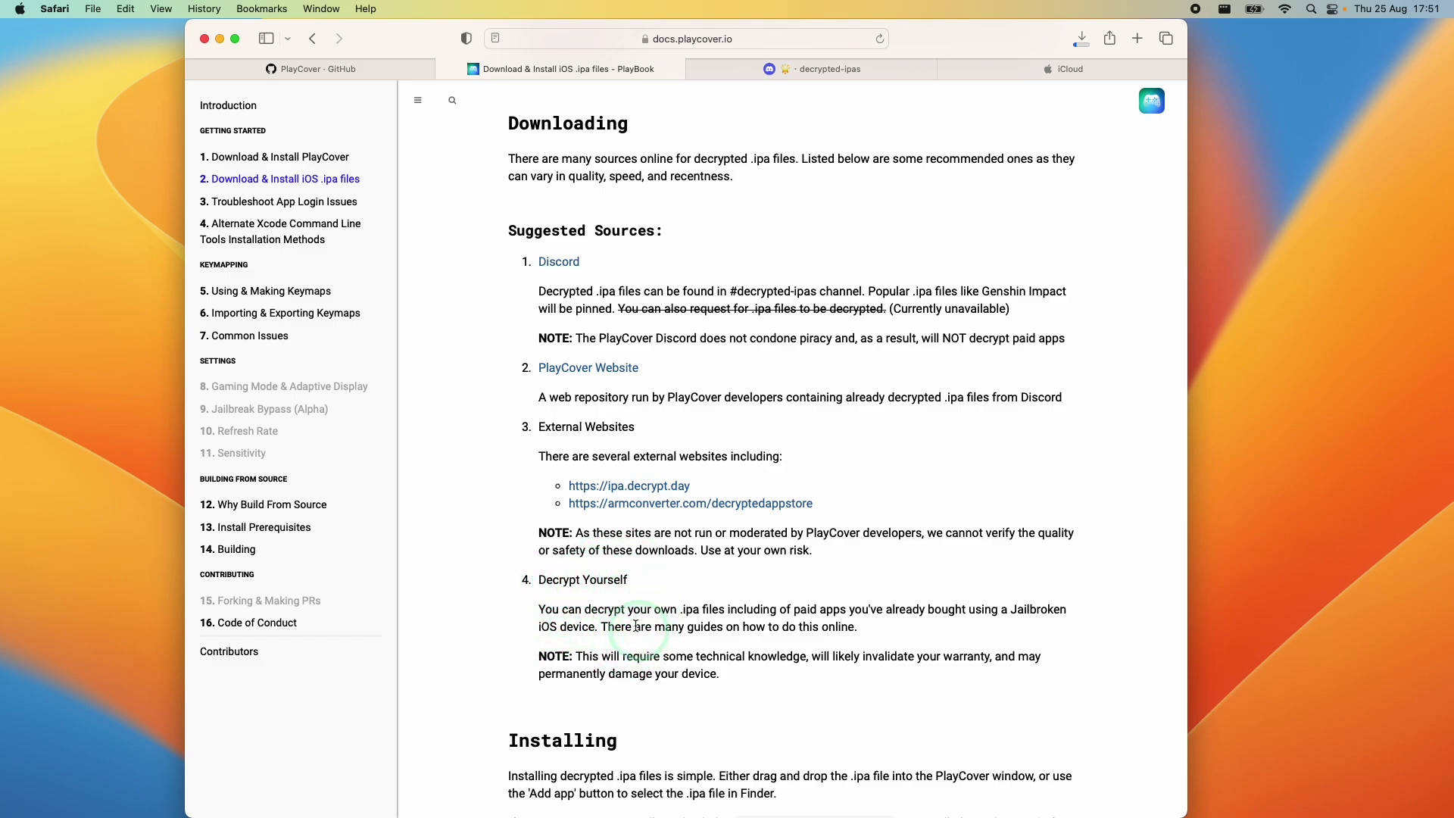
{"action": "scroll", "coordinate": [712, 617], "scroll_direction": "down", "scroll_amount": 1}
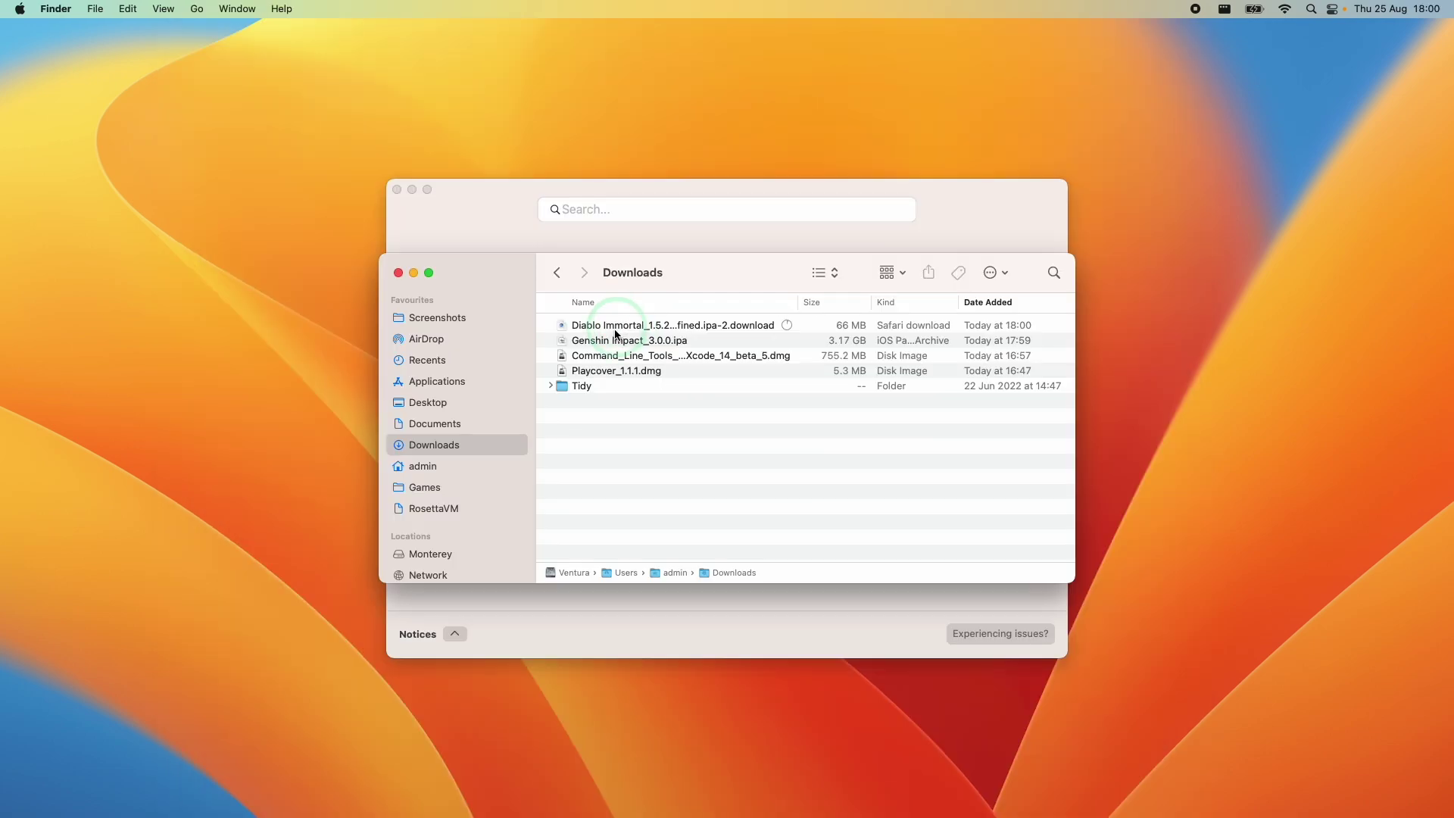
{"action": "left_click", "coordinate": [615, 339]}
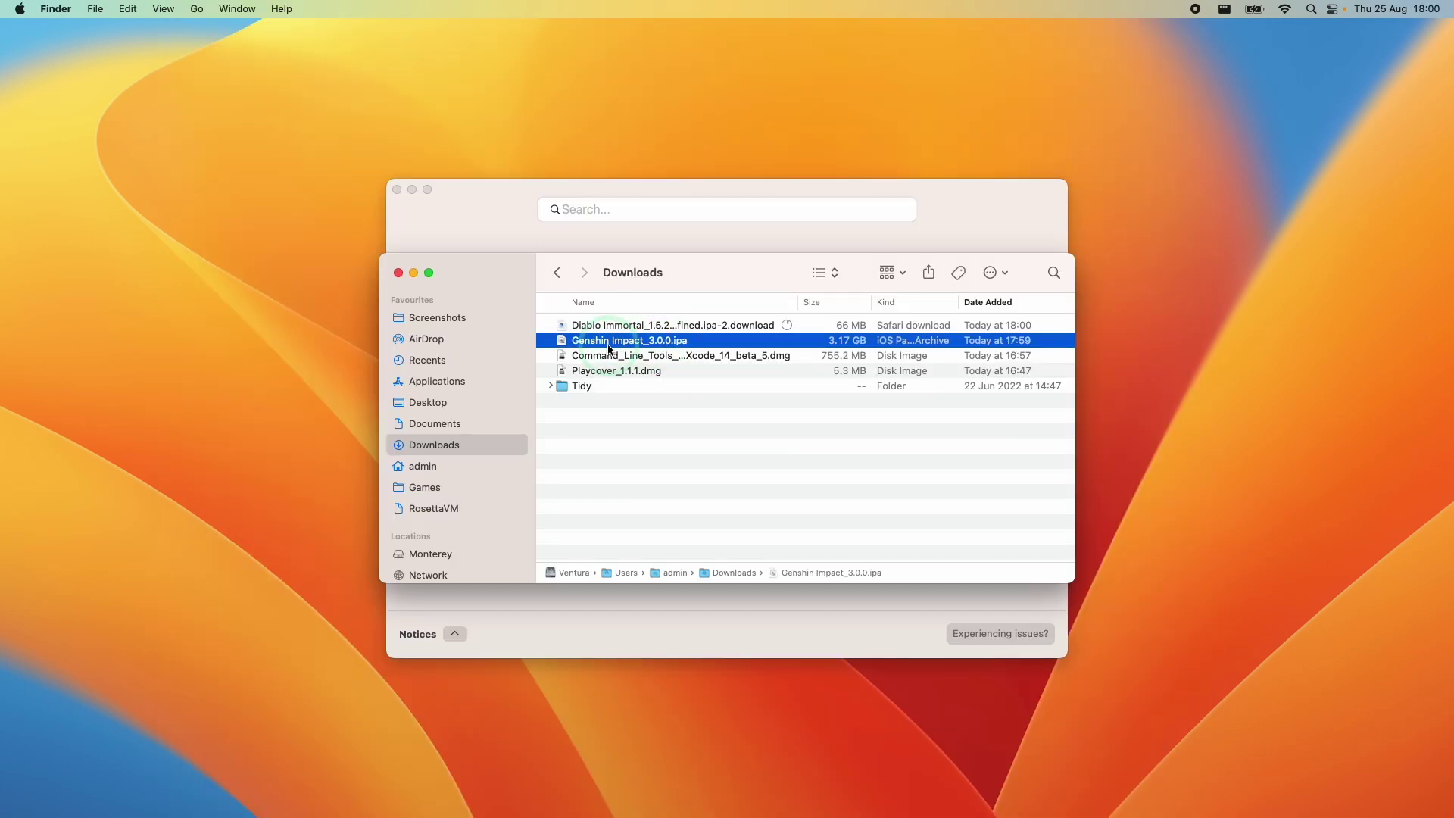
Add Genshin Impact_3.0.0.ipa from Downloads to PlayCover's library
{"action": "left_click", "coordinate": [492, 232]}
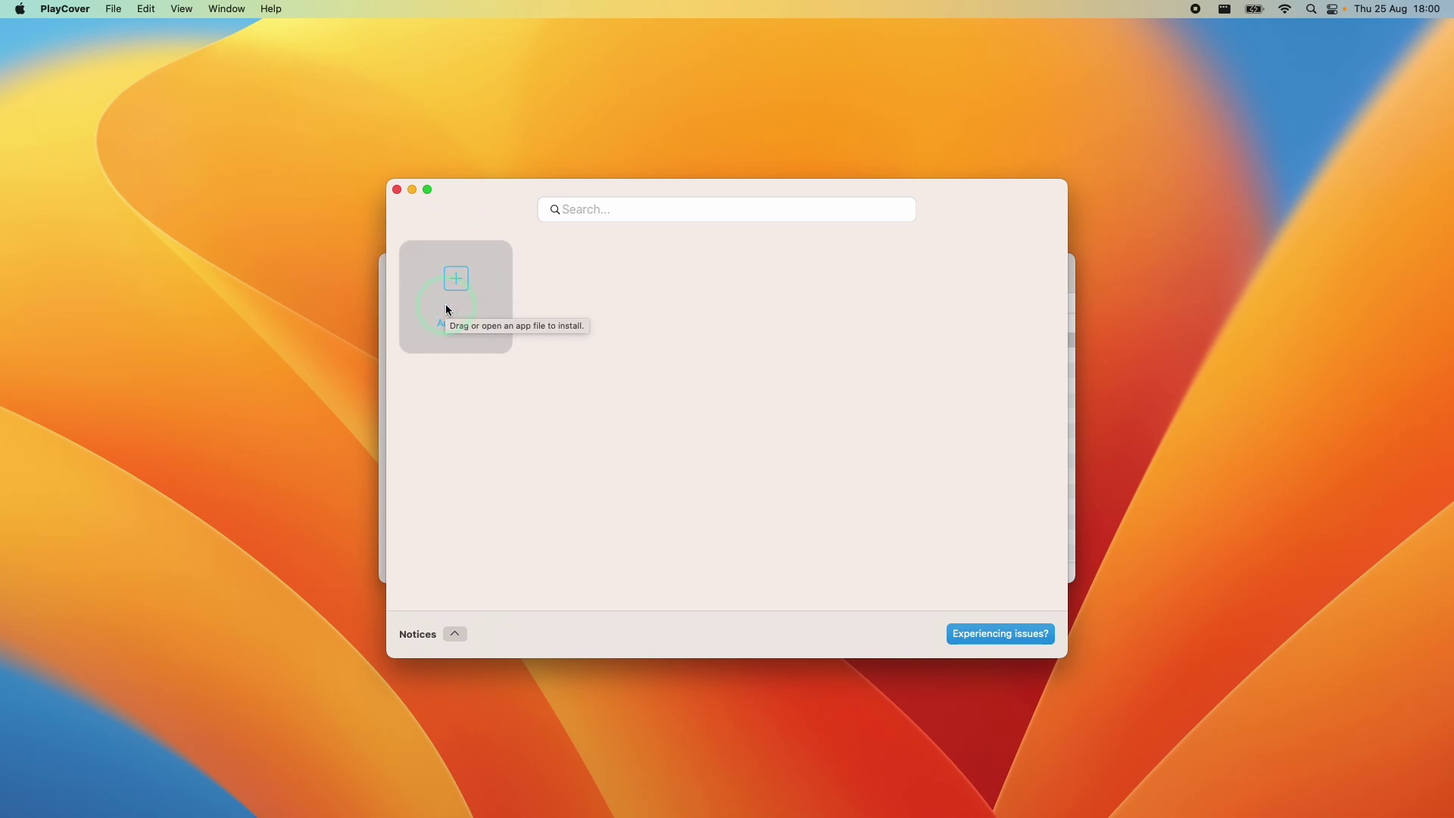
{"action": "left_click", "coordinate": [478, 313]}
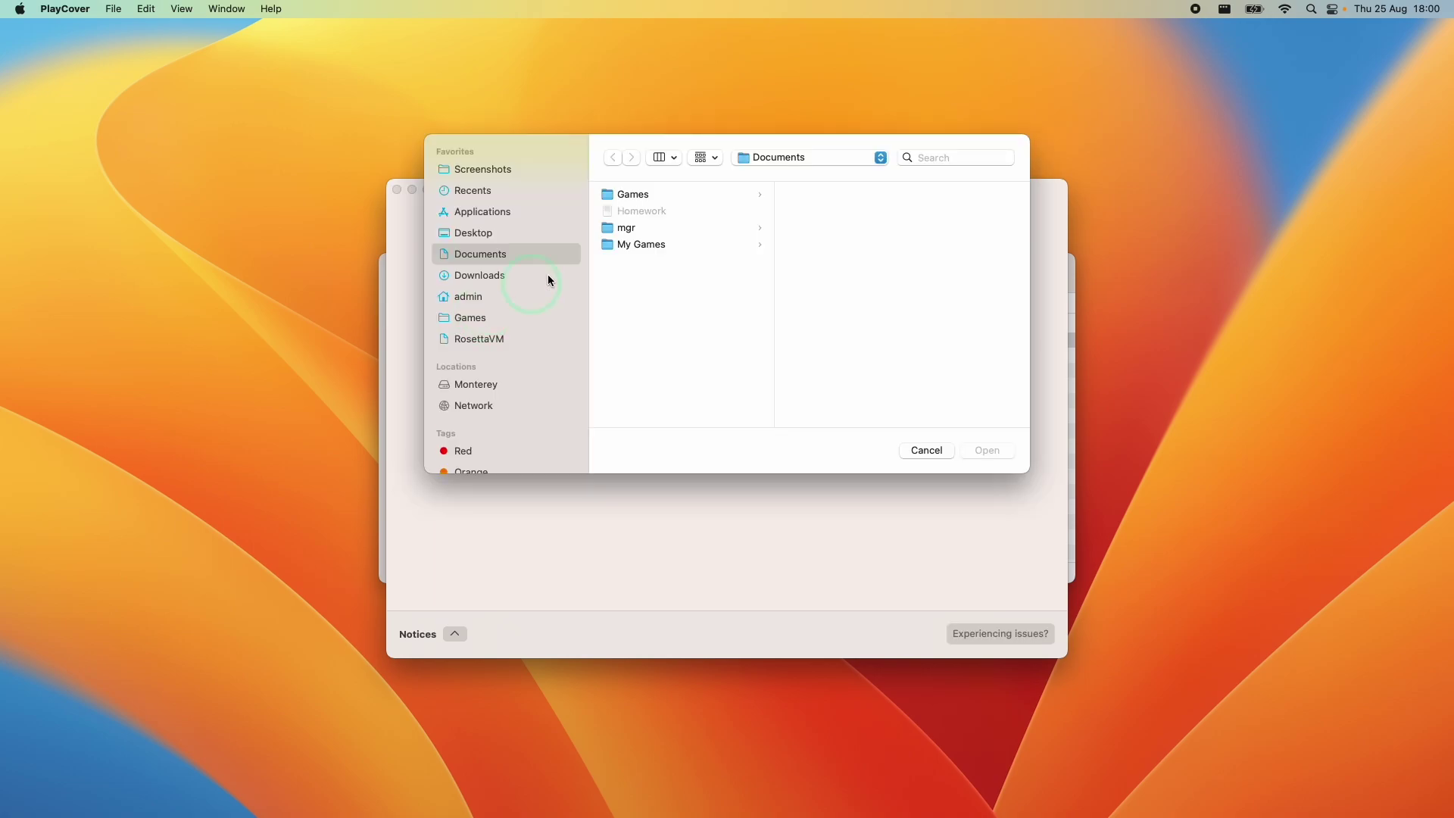
{"action": "left_click", "coordinate": [480, 275]}
{"action": "left_click", "coordinate": [654, 245]}
{"action": "left_click", "coordinate": [659, 229]}
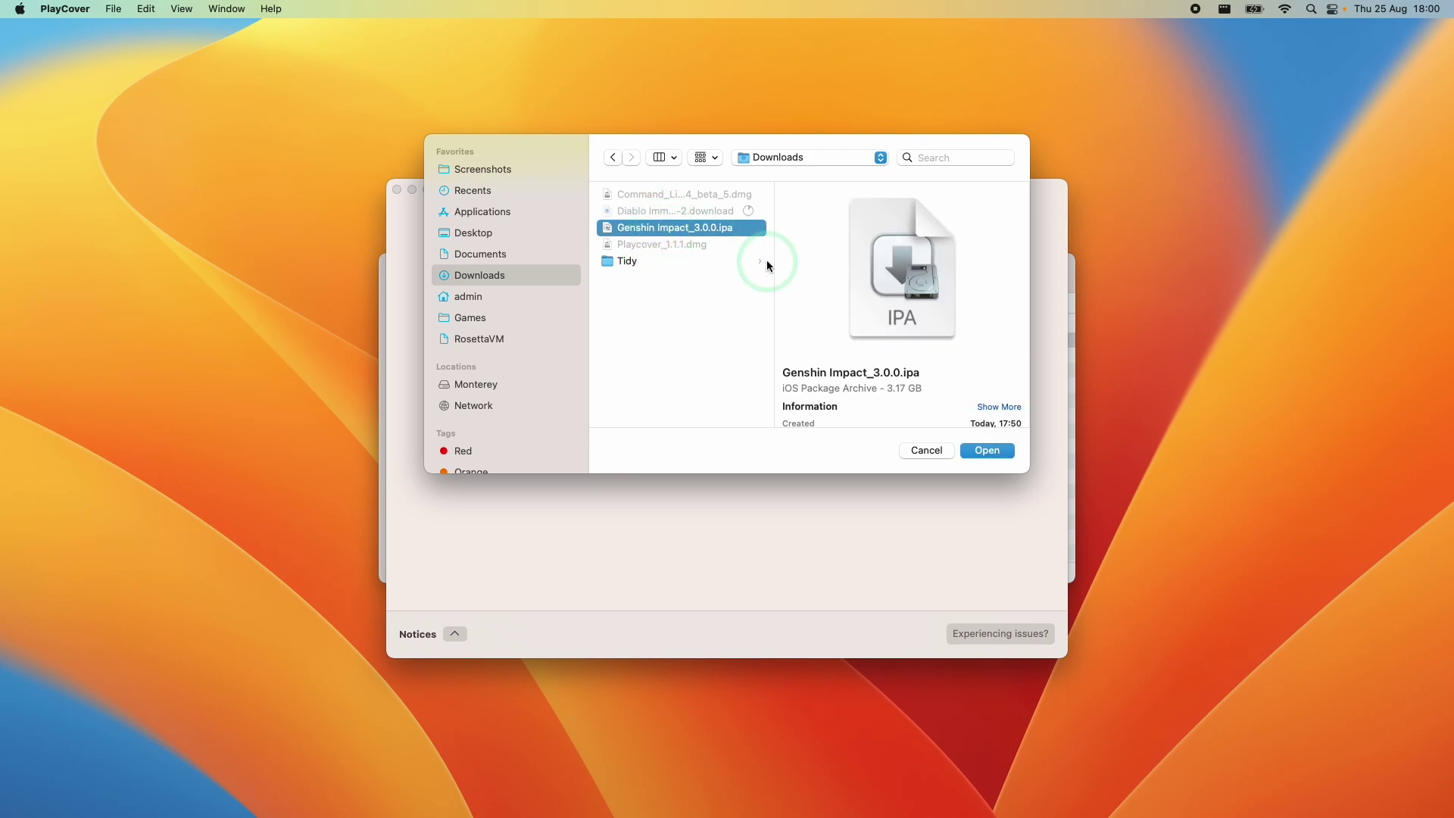
{"action": "left_click", "coordinate": [968, 452]}
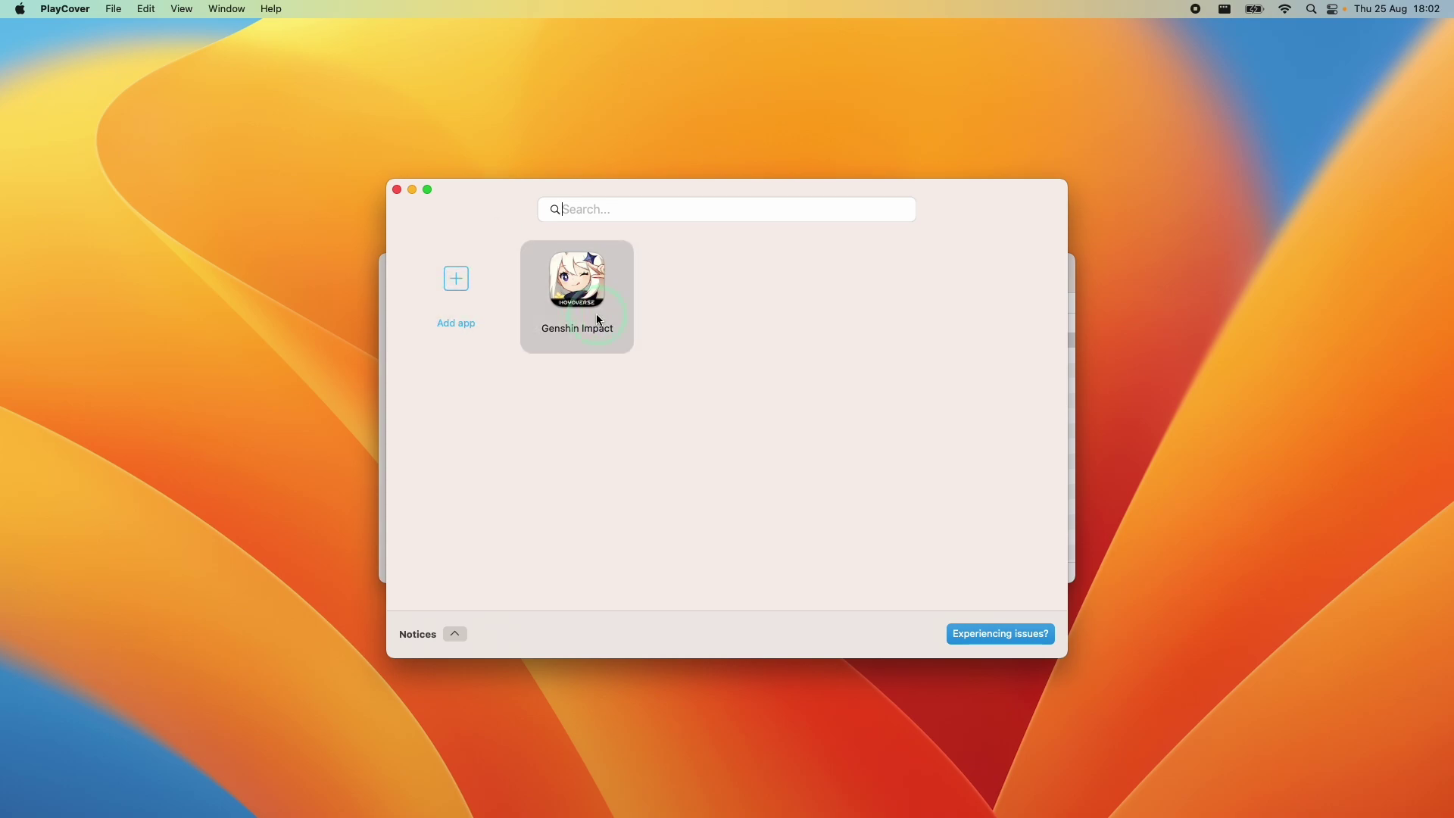
Wait for extraction to finish with Genshin Impact in the library, then close the PlayCover window
{"action": "left_click", "coordinate": [587, 353]}
{"action": "left_click", "coordinate": [579, 327]}
{"action": "left_click", "coordinate": [620, 341]}
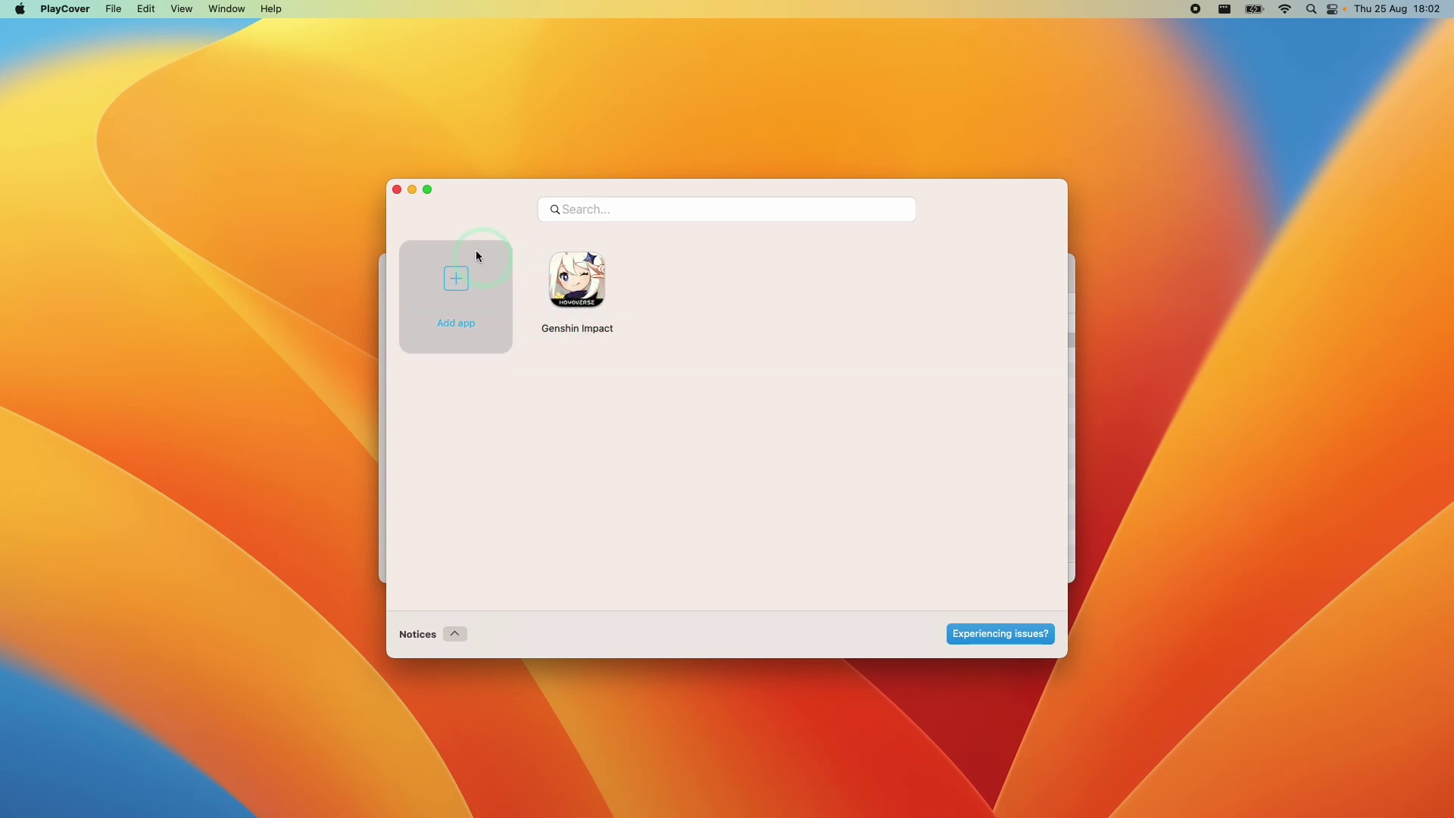
{"action": "left_click", "coordinate": [407, 202]}
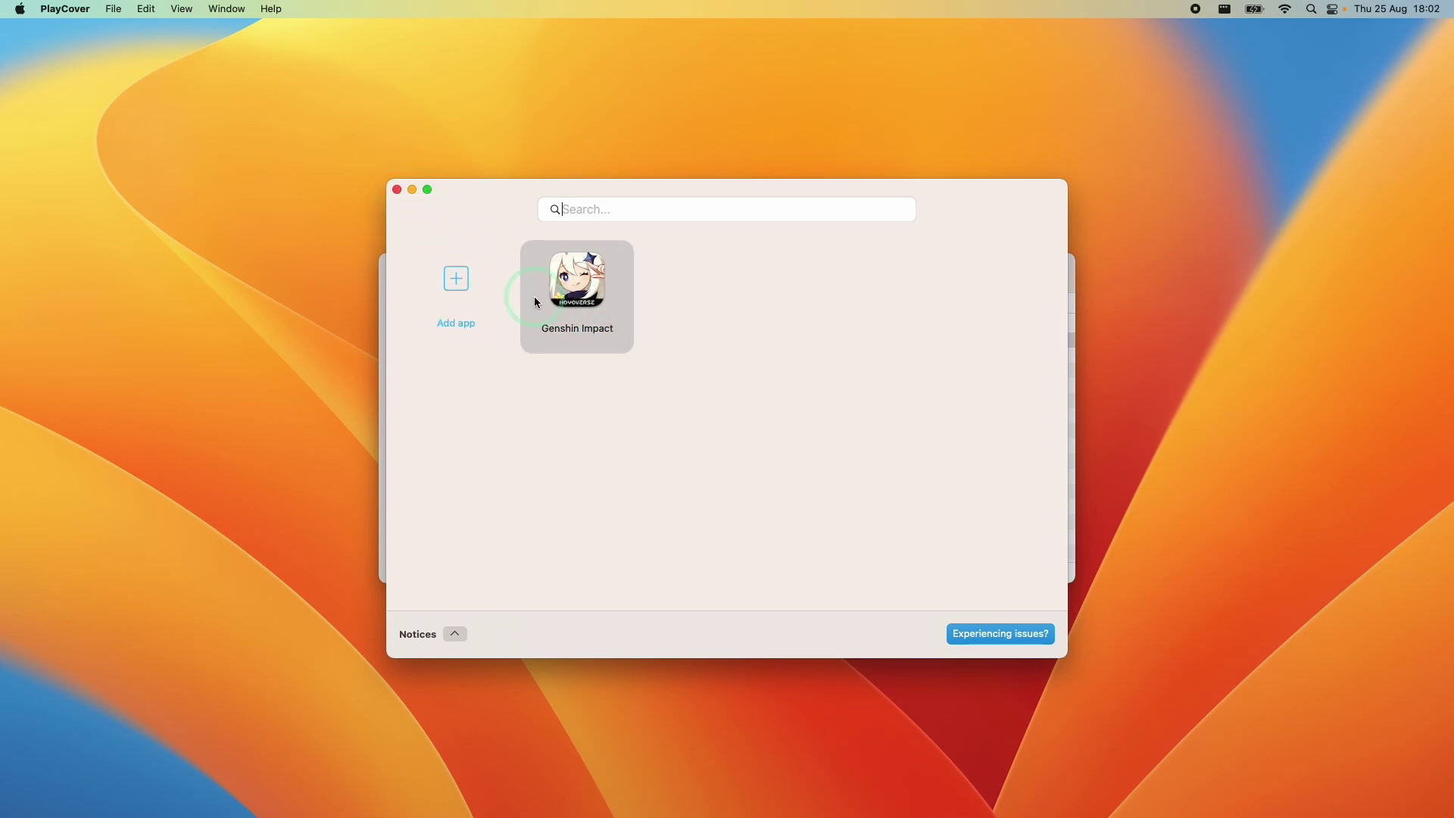
{"action": "left_click", "coordinate": [422, 206]}
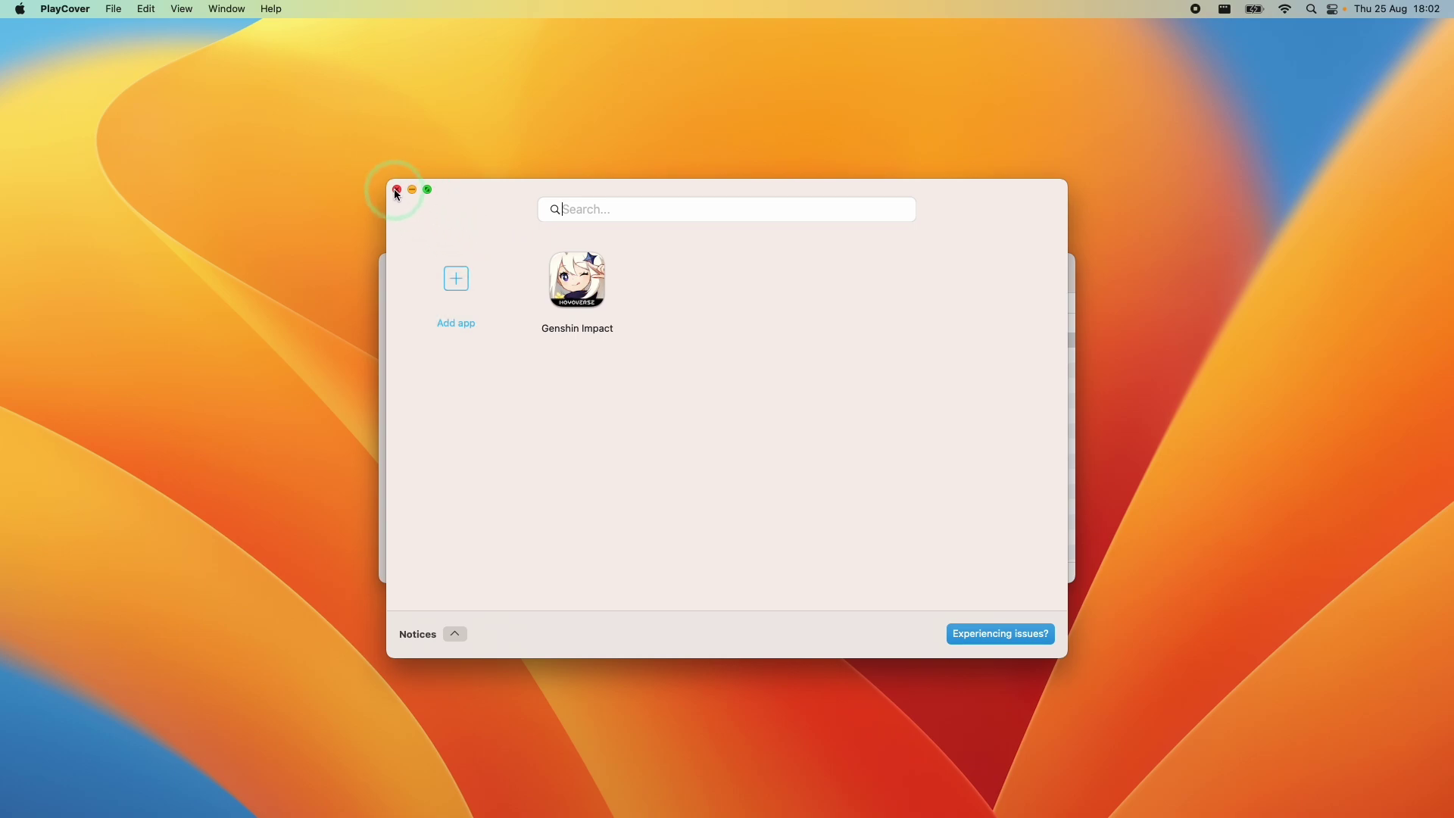
{"action": "left_click", "coordinate": [397, 190]}
Close the Finder Downloads window and start up through Options into macOS Recovery
{"action": "left_click", "coordinate": [383, 267]}
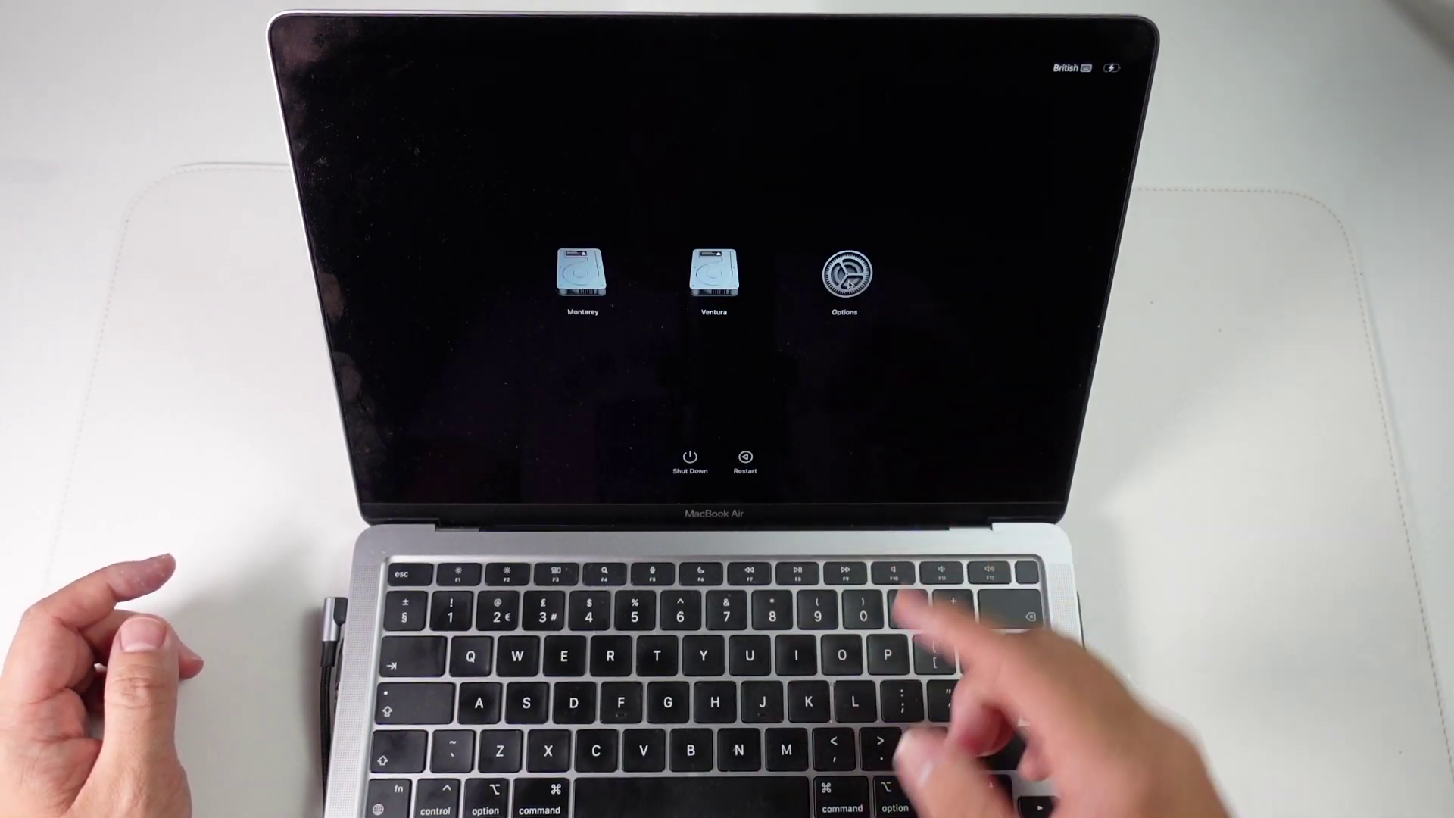
{"action": "left_click", "coordinate": [842, 342]}
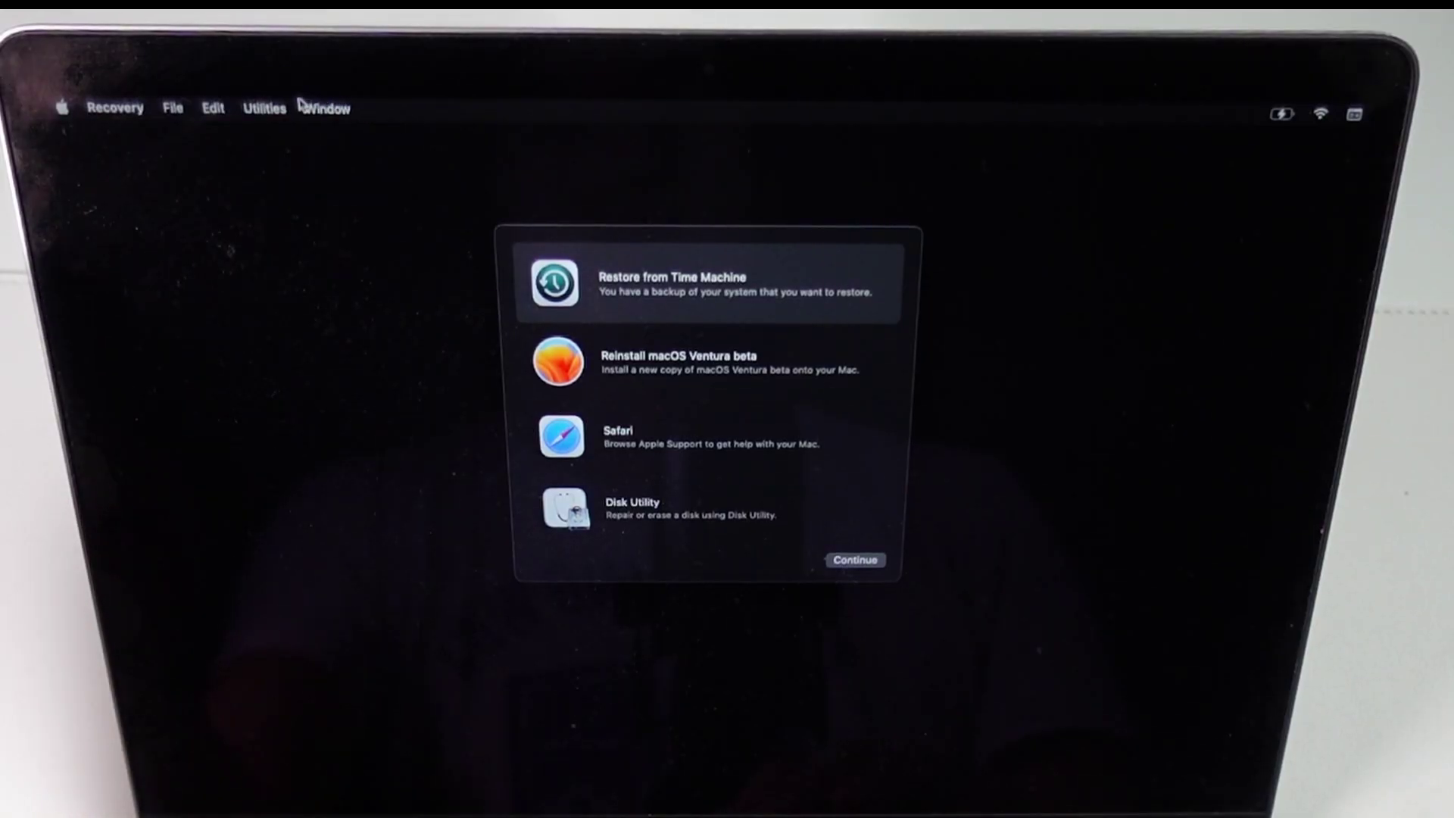
Run csrutil disable in Recovery Terminal for the Ventura volume (1, y, admin password), then restart
{"action": "left_click", "coordinate": [438, 63]}
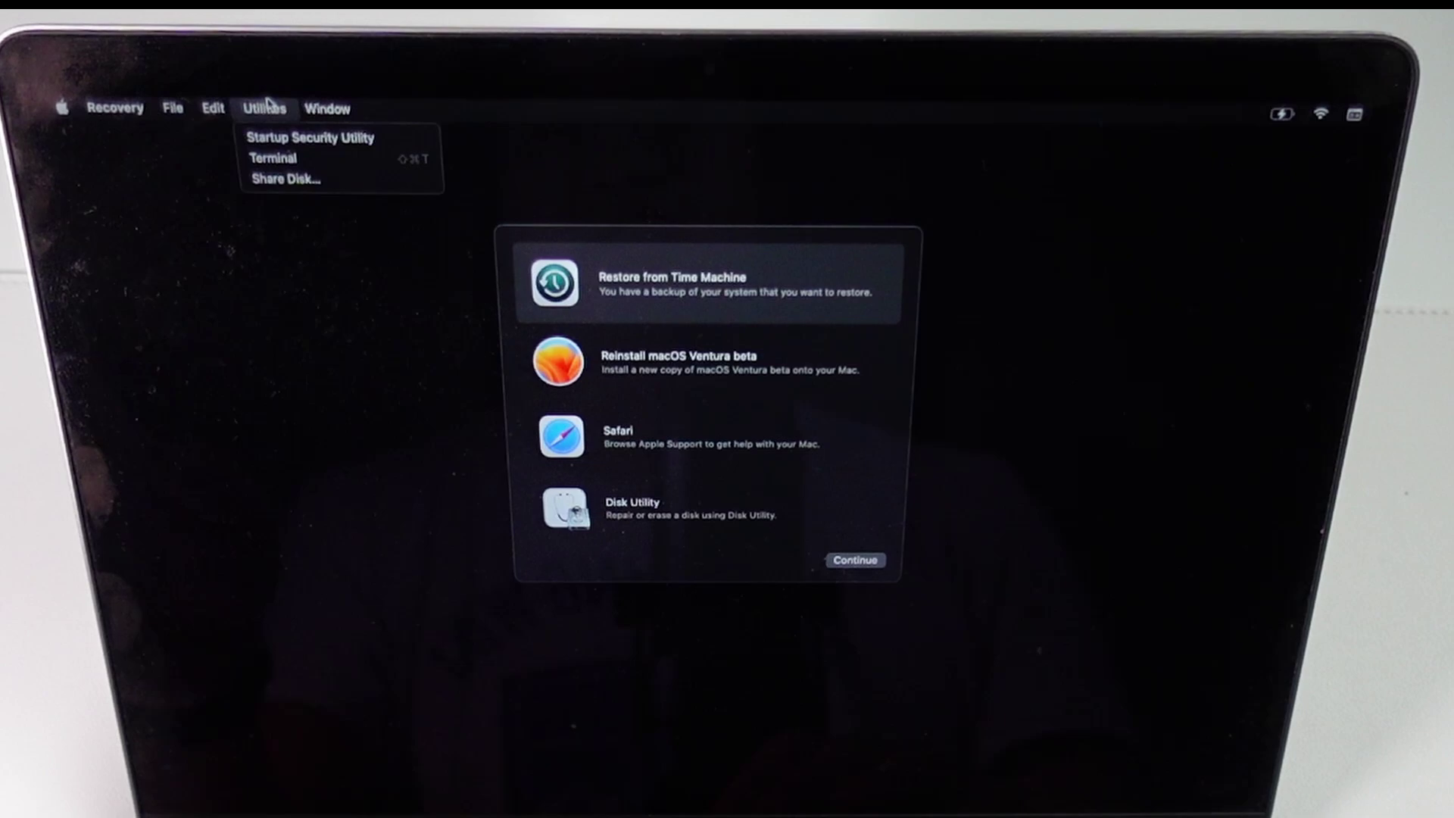
{"action": "left_click", "coordinate": [269, 156]}
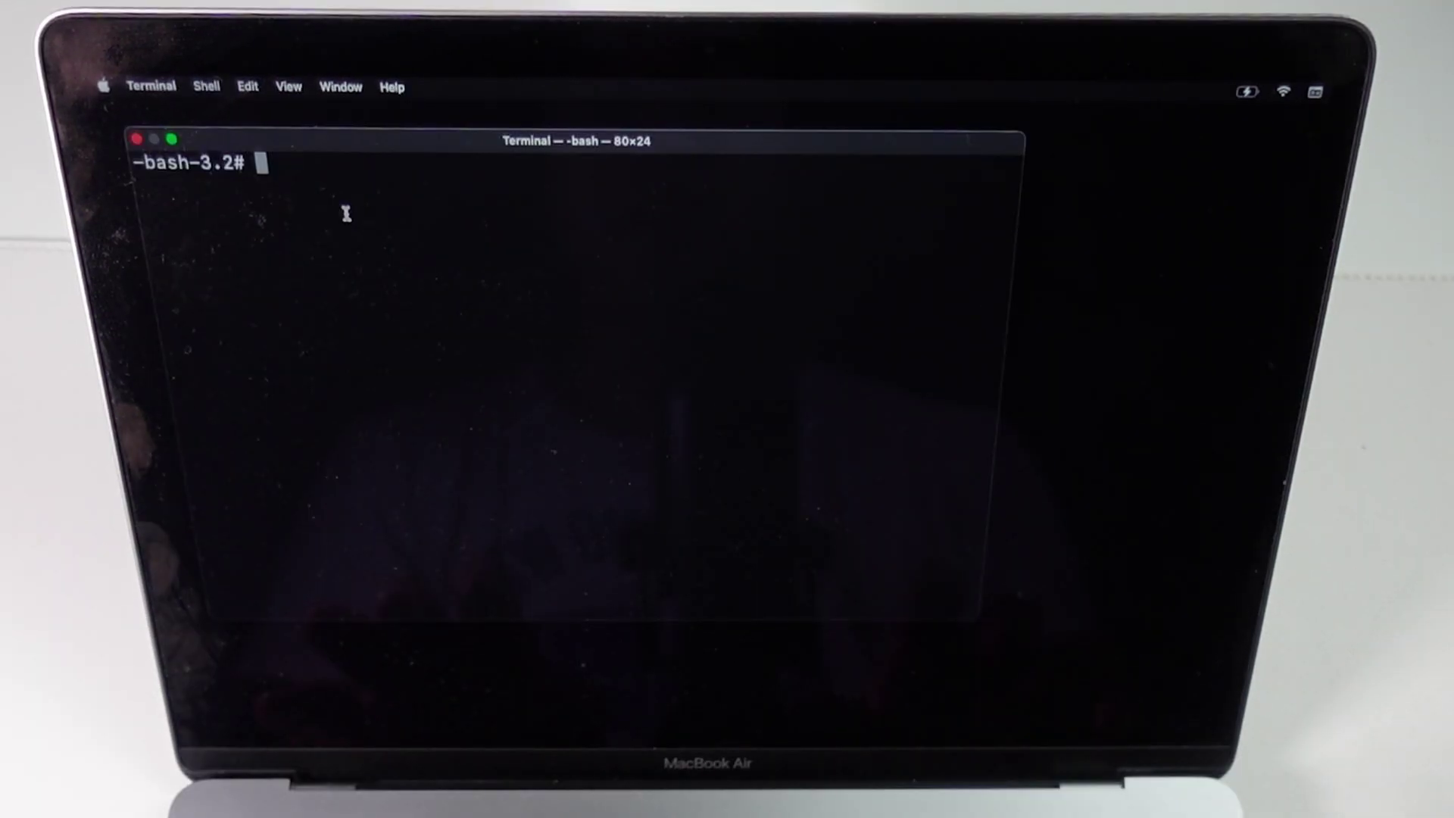
{"action": "type", "text": "cs"}
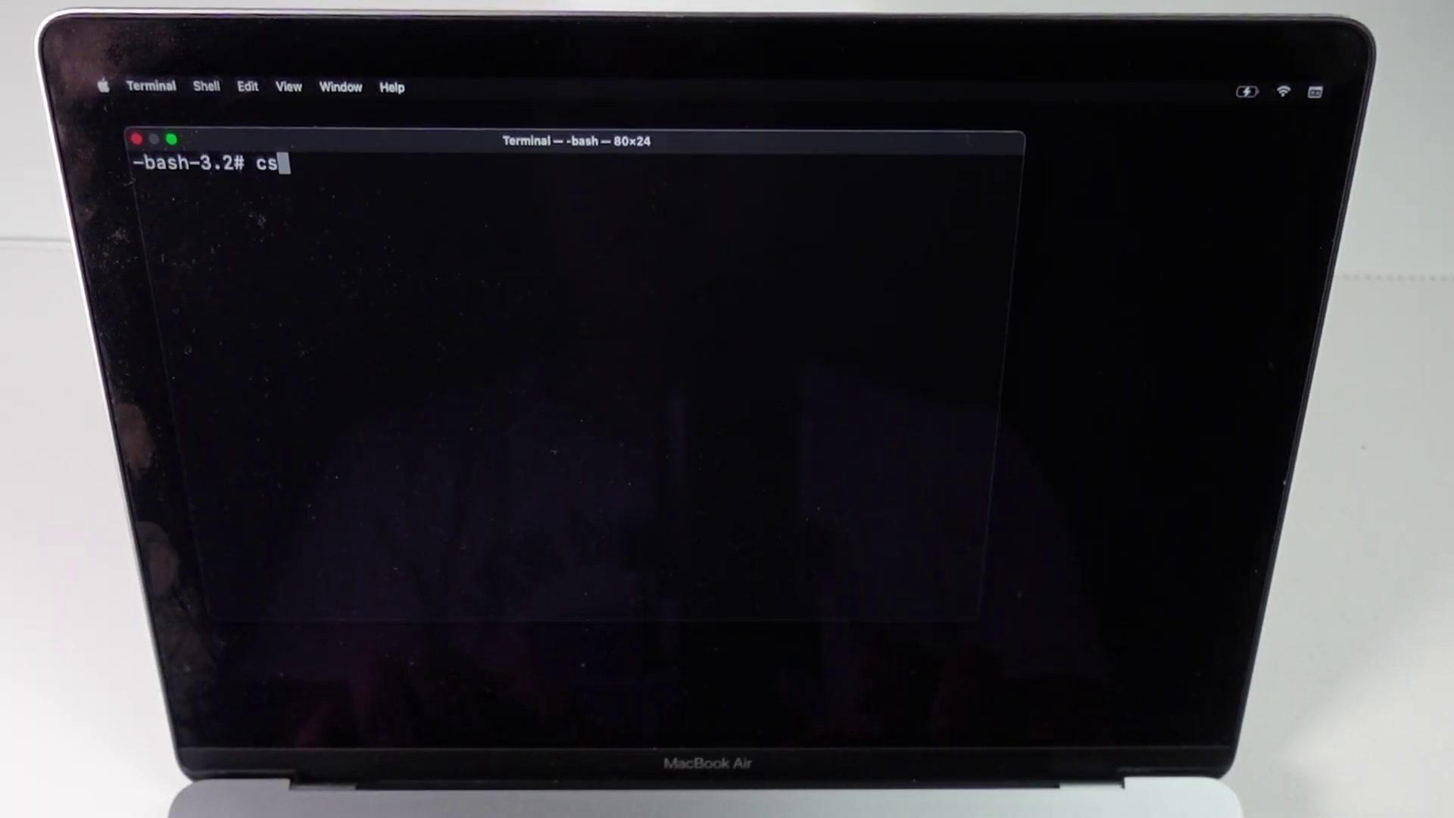
{"action": "type", "text": "rutil disable"}
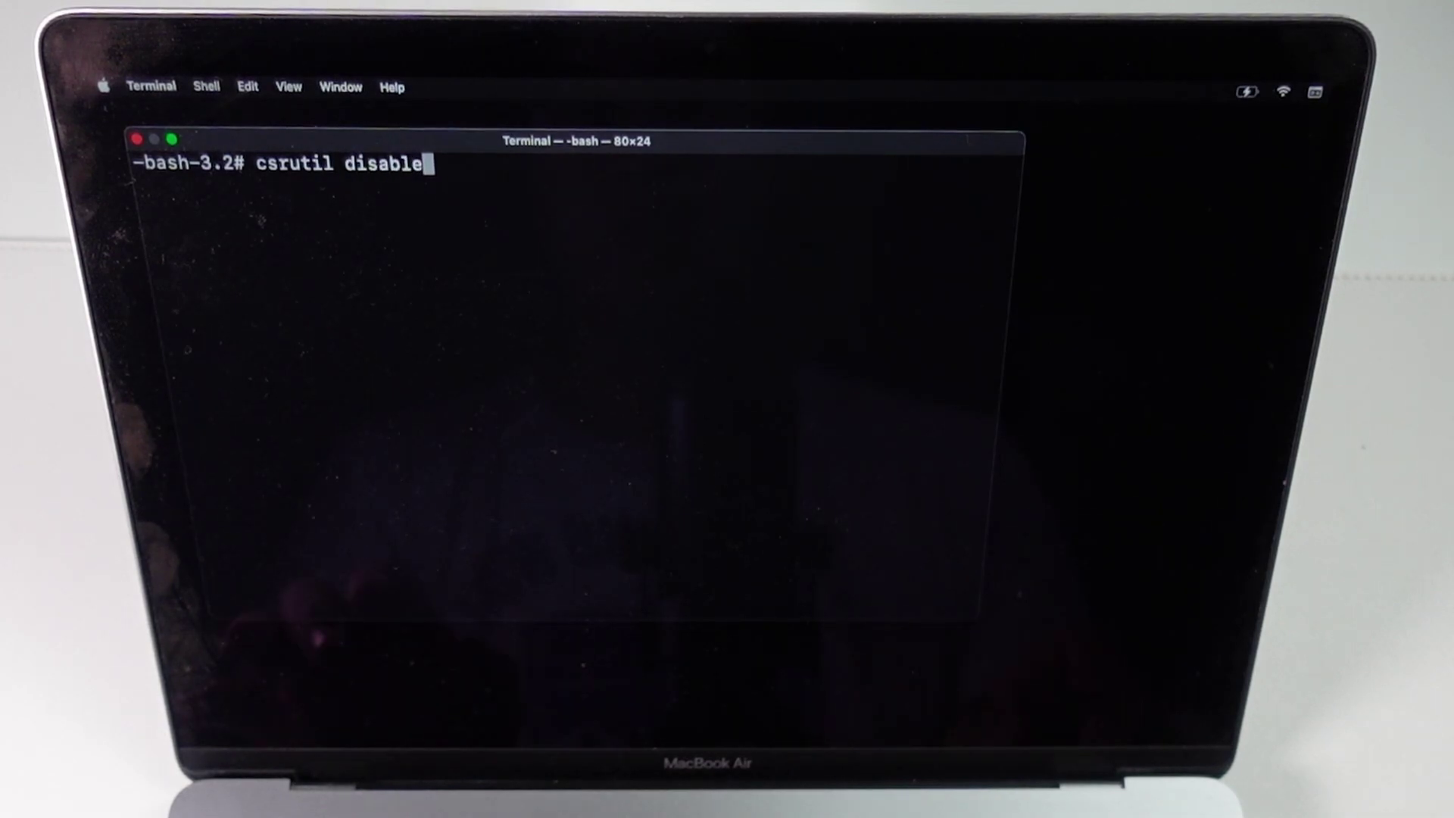
{"action": "key", "text": "Return"}
{"action": "type", "text": "1"}
{"action": "key", "text": "Return"}
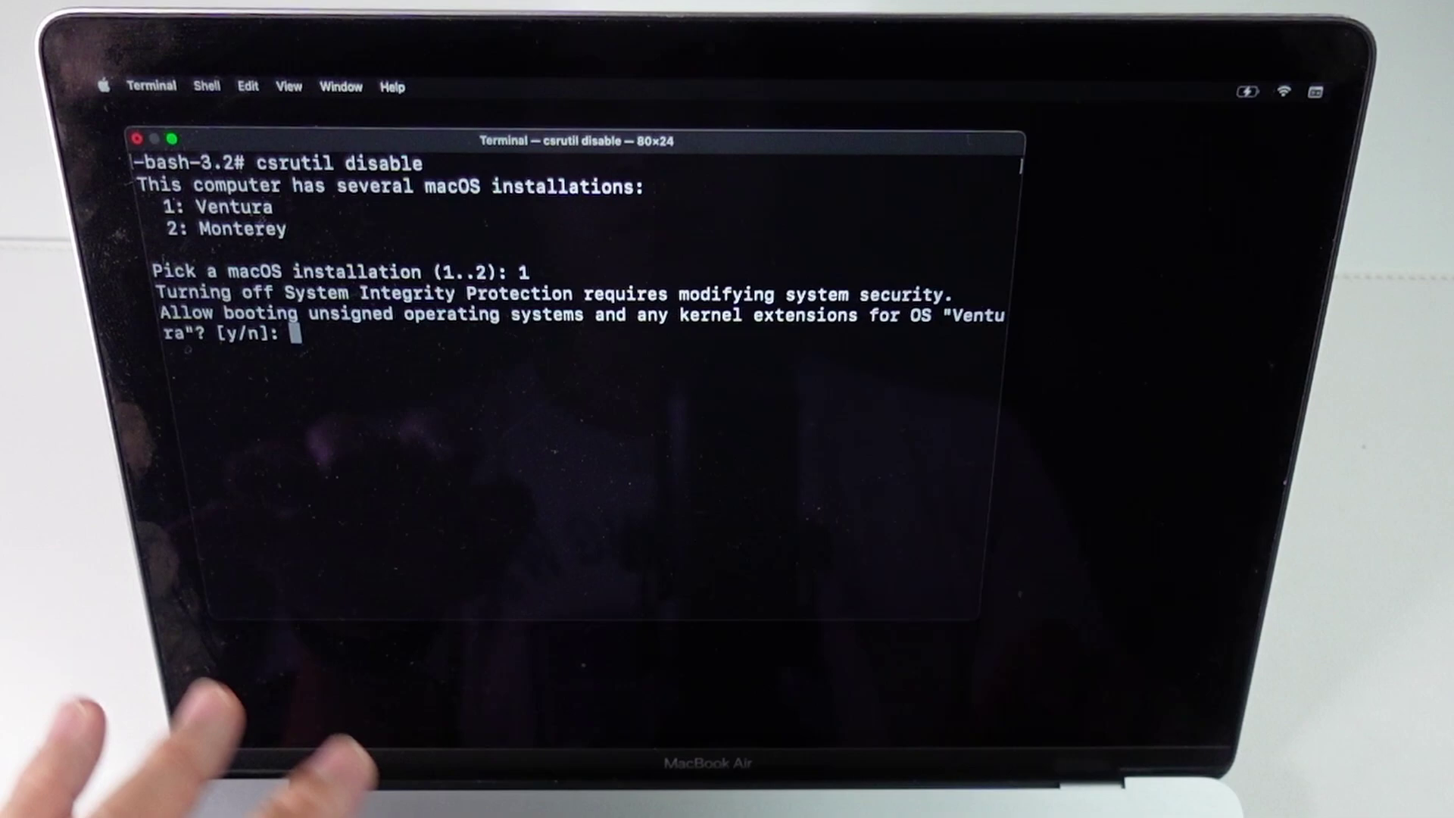
{"action": "type", "text": "y"}
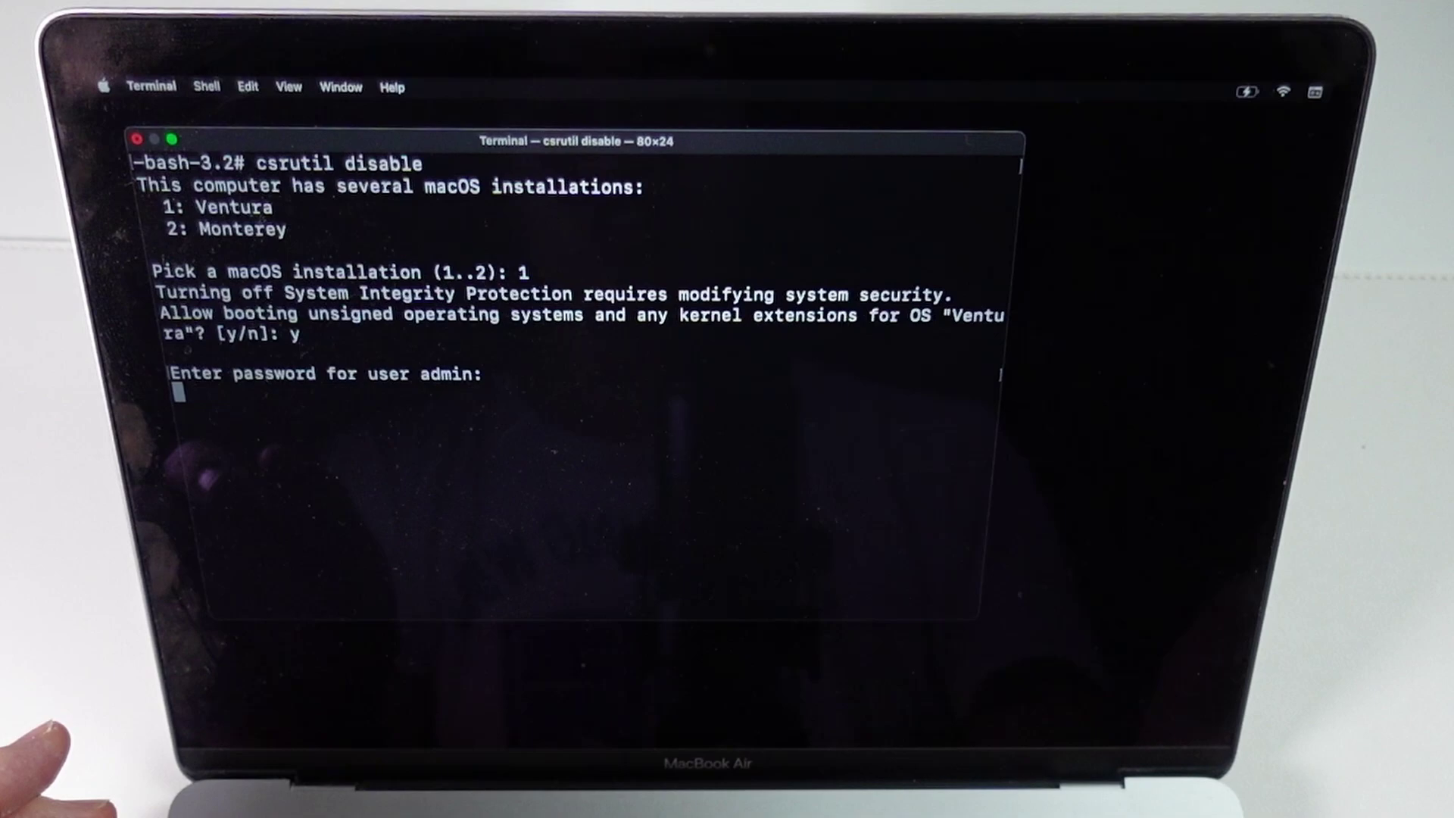
{"action": "key", "text": "Return"}
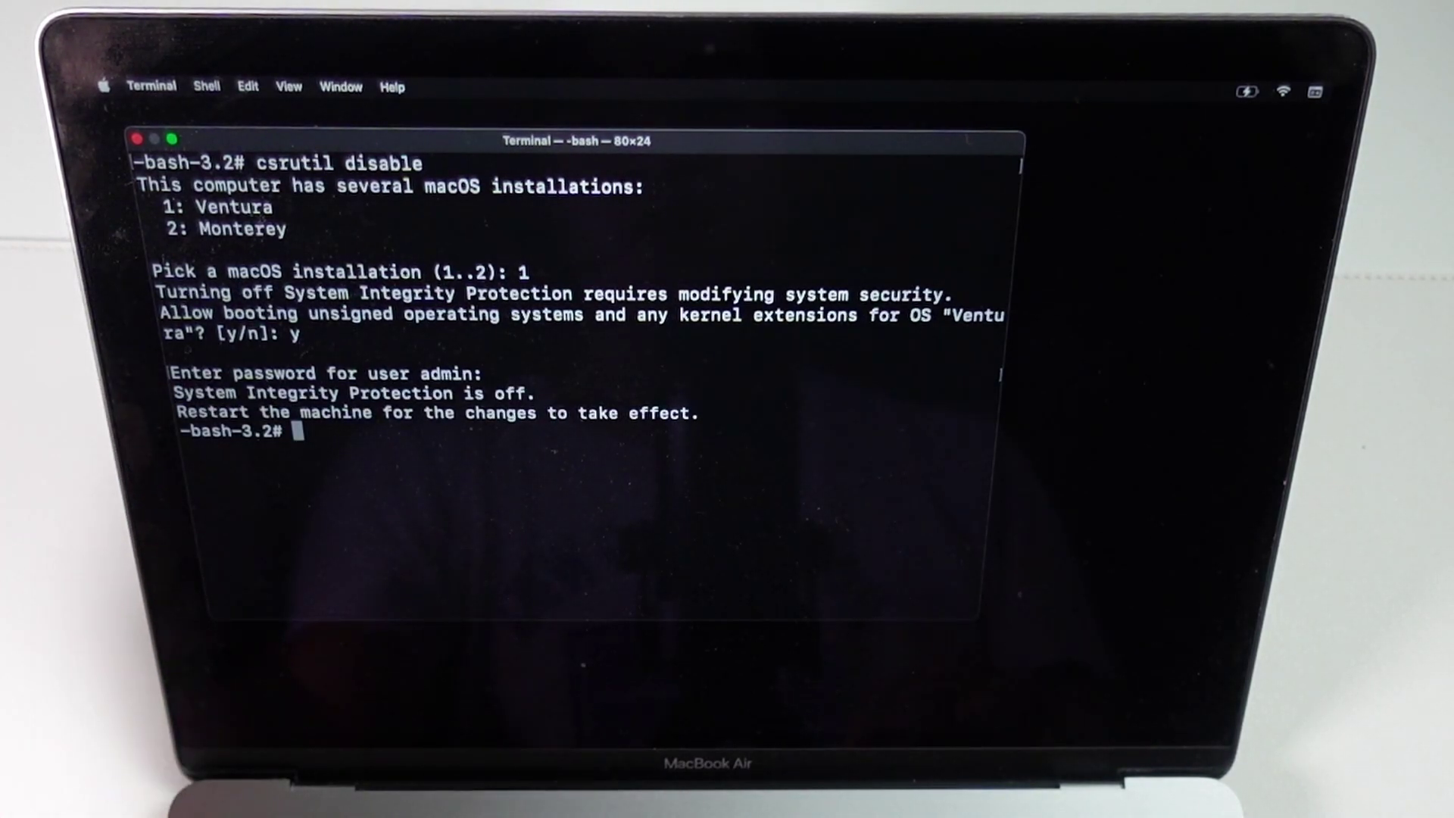
{"action": "left_click", "coordinate": [101, 84]}
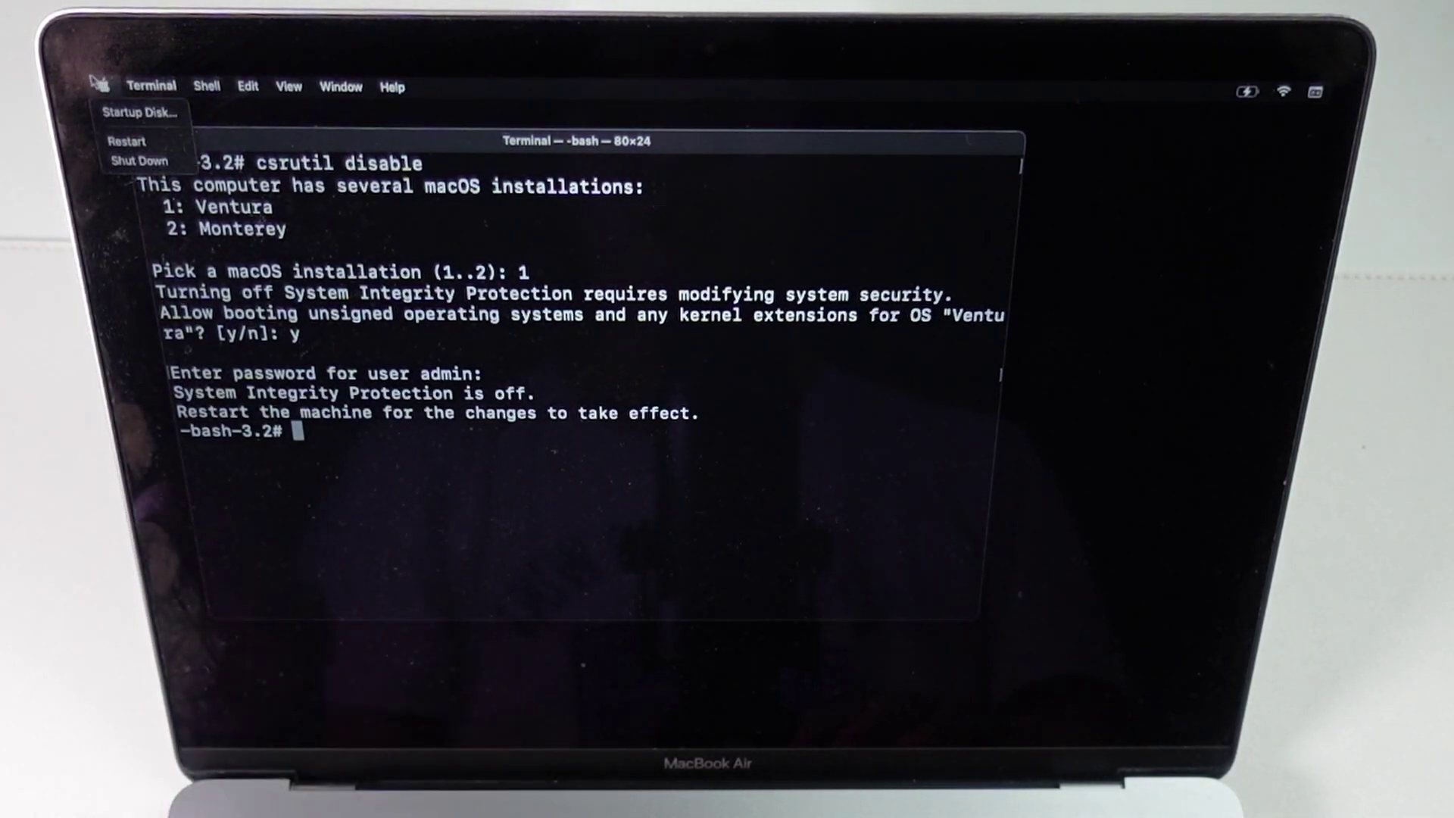
Return to the Troubleshoot App Login Issues page and read the nvram boot-args step
{"action": "left_click", "coordinate": [125, 141]}
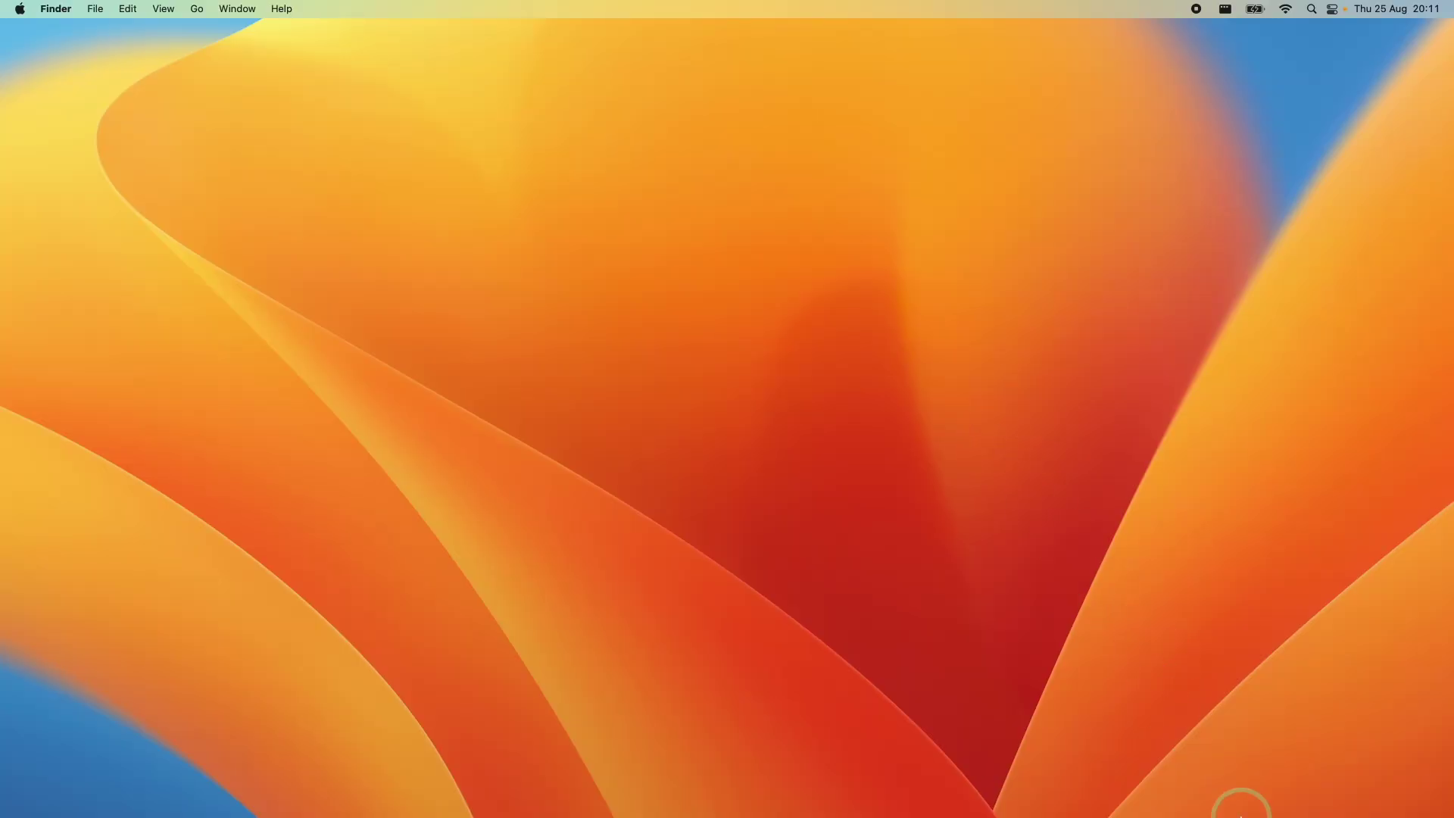
{"action": "left_click", "coordinate": [1335, 787]}
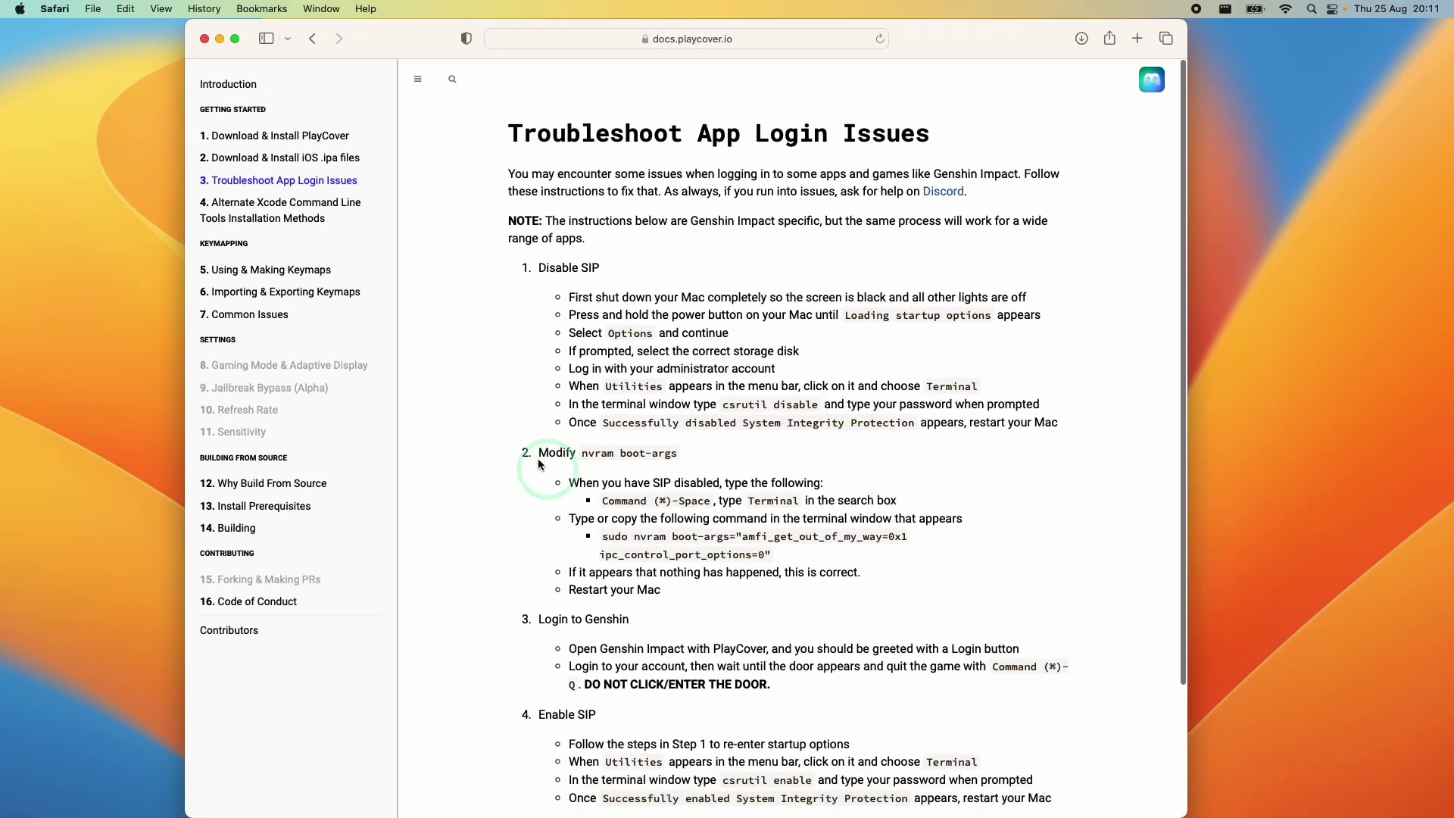
{"action": "left_click_drag", "start_coordinate": [582, 454], "coordinate": [691, 468]}
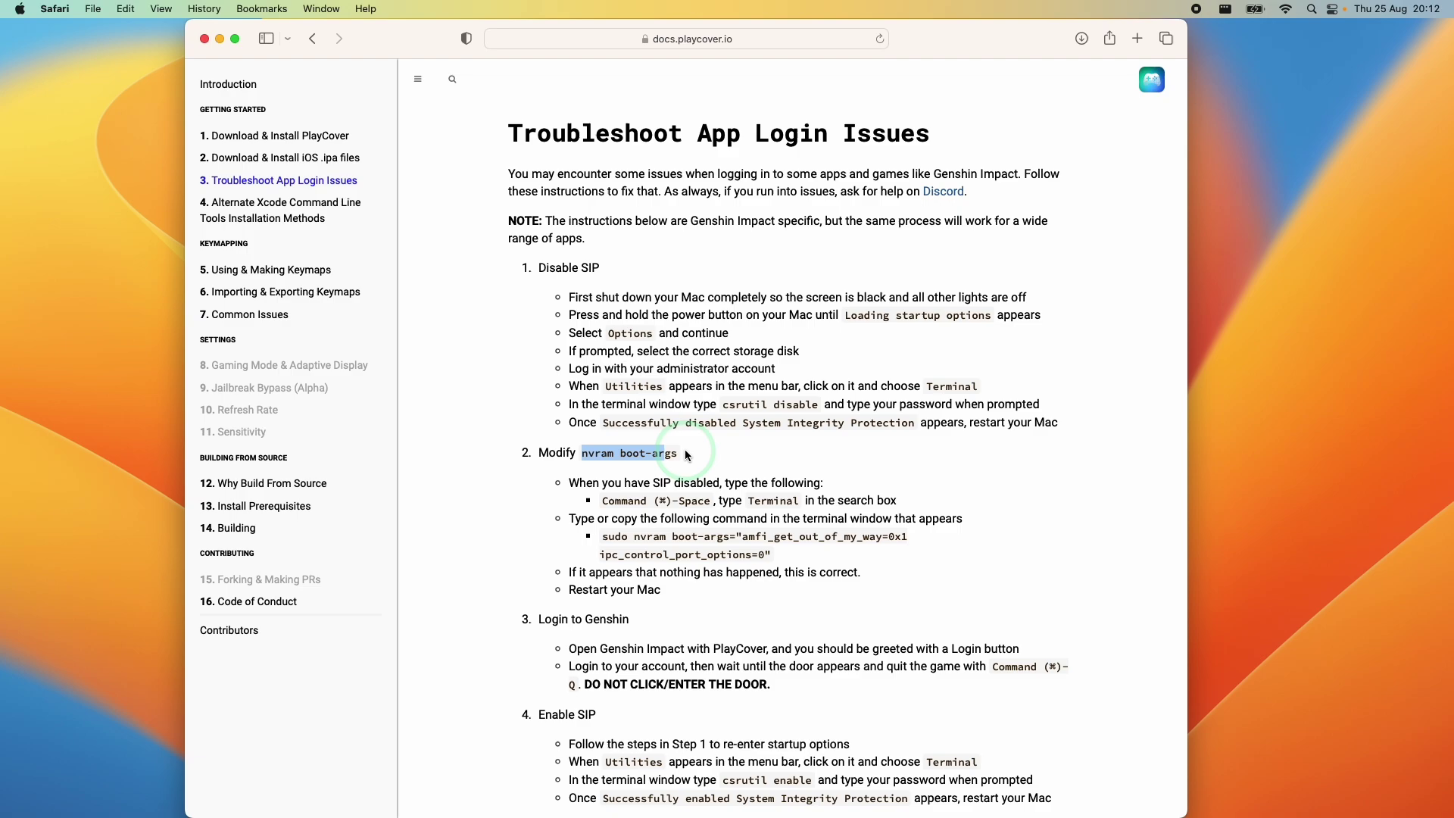
{"action": "left_click", "coordinate": [636, 471]}
{"action": "left_click_drag", "start_coordinate": [553, 479], "coordinate": [678, 606]}
{"action": "left_click", "coordinate": [678, 604]}
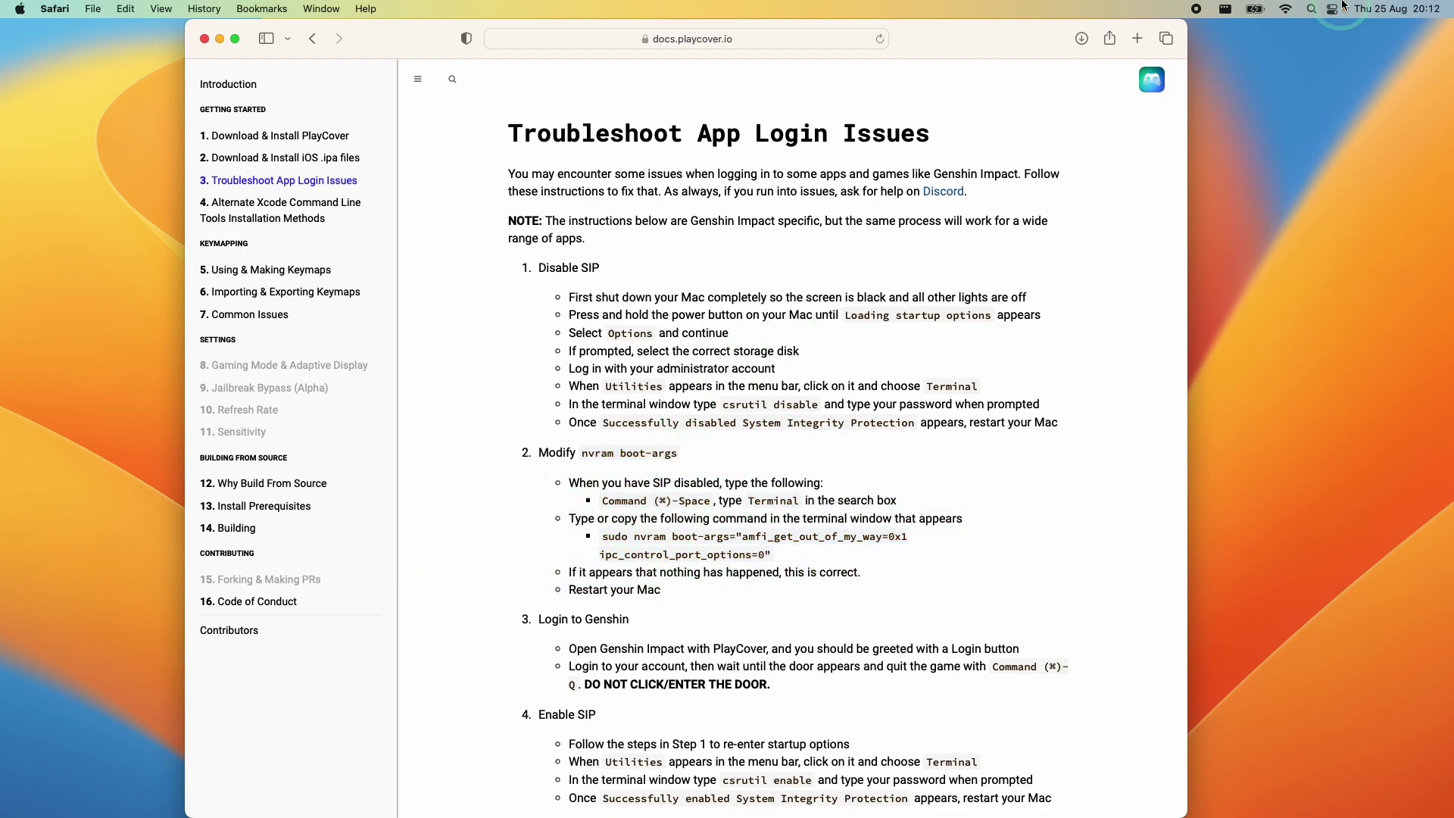
Launch Terminal through Spotlight search
{"action": "left_click", "coordinate": [1312, 11]}
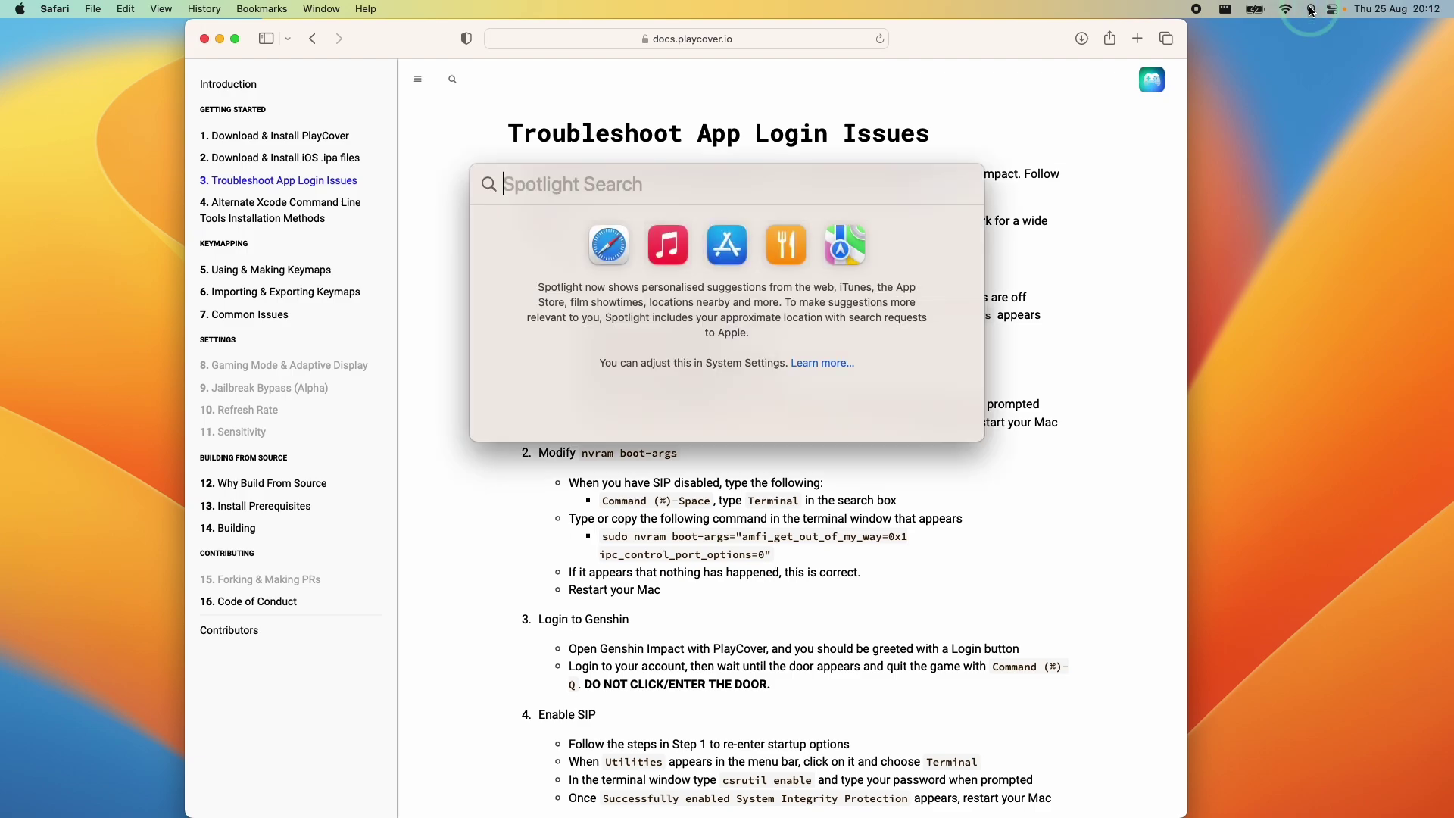
{"action": "type", "text": "terminal"}
{"action": "right_click", "coordinate": [640, 226]}
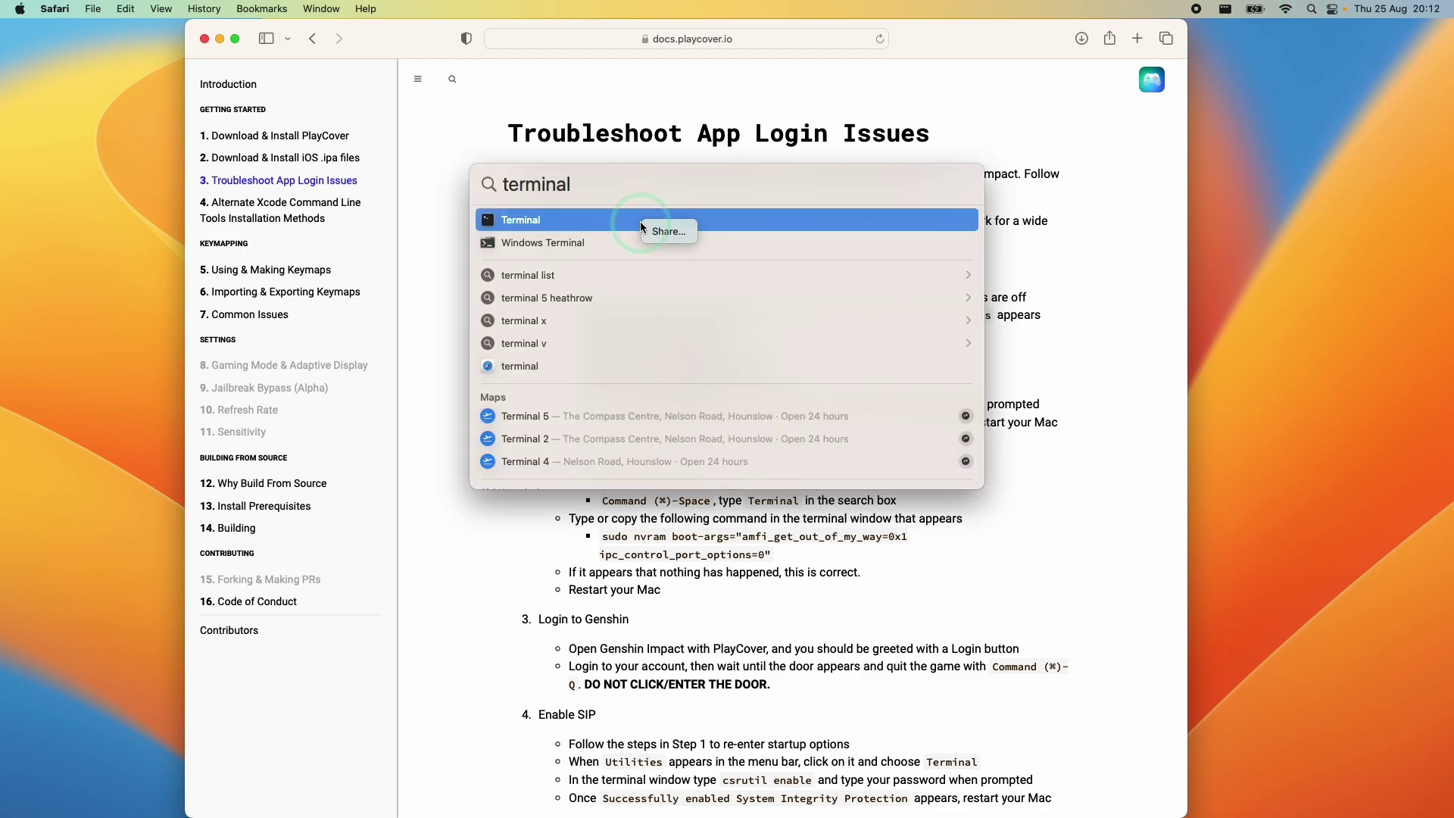
{"action": "key", "text": "Return"}
Copy the sudo nvram boot-args command from the docs, run it in Terminal, then dismiss Terminal
{"action": "left_click_drag", "start_coordinate": [602, 536], "coordinate": [776, 556]}
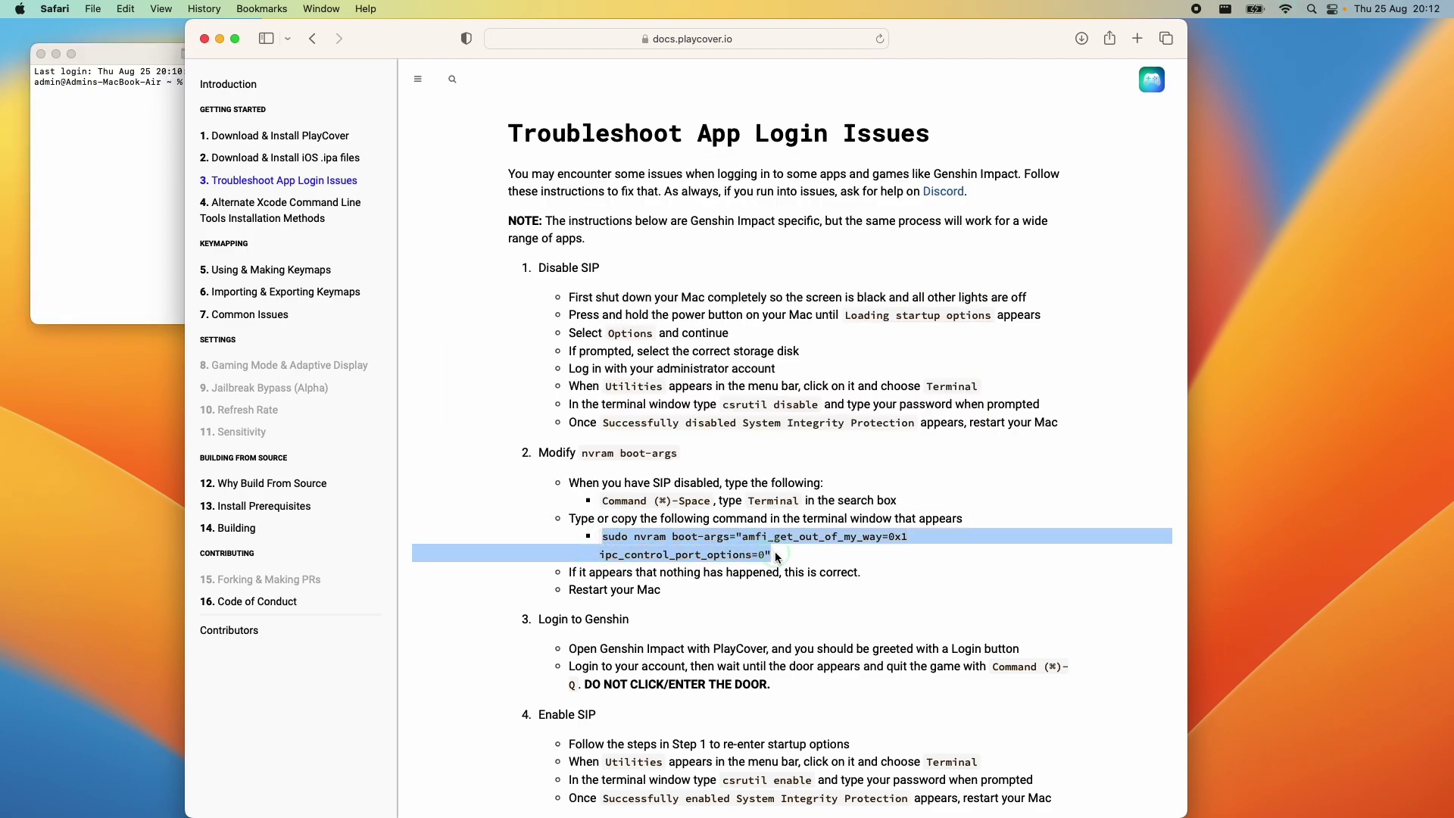
{"action": "right_click", "coordinate": [657, 550]}
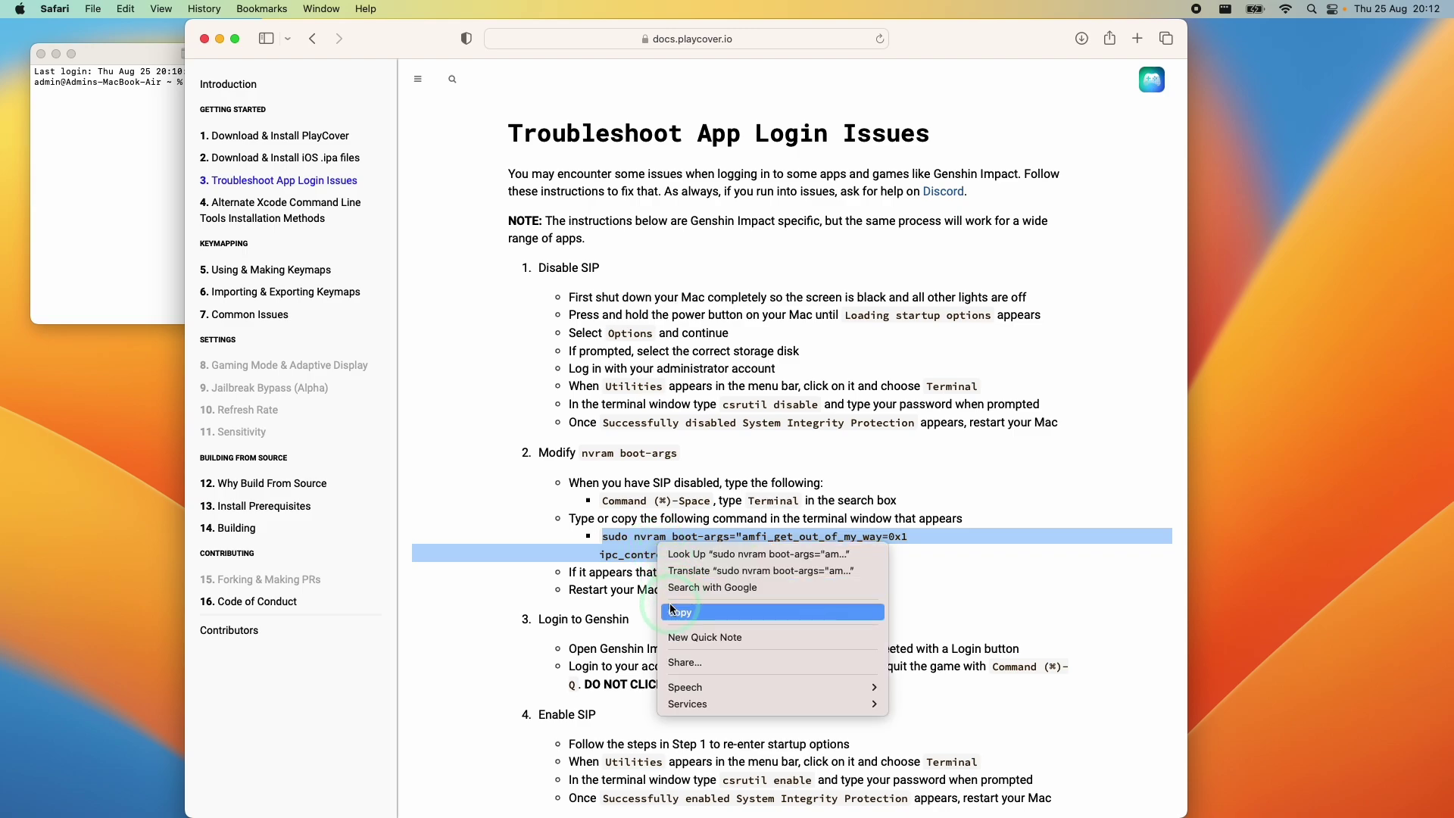
{"action": "left_click", "coordinate": [650, 610]}
{"action": "left_click", "coordinate": [211, 128]}
{"action": "right_click", "coordinate": [205, 85]}
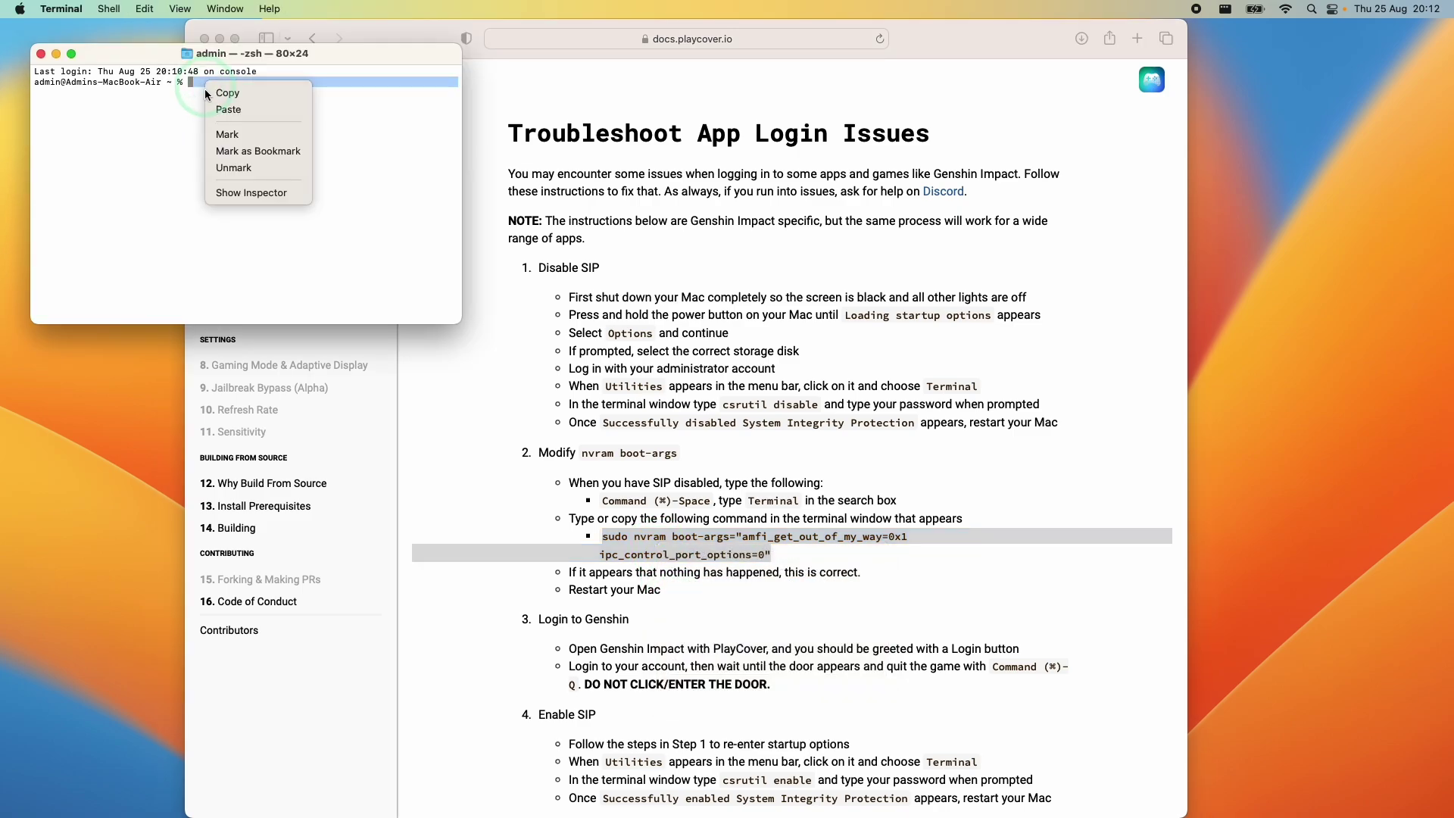
{"action": "left_click", "coordinate": [255, 106]}
{"action": "key", "text": "Return"}
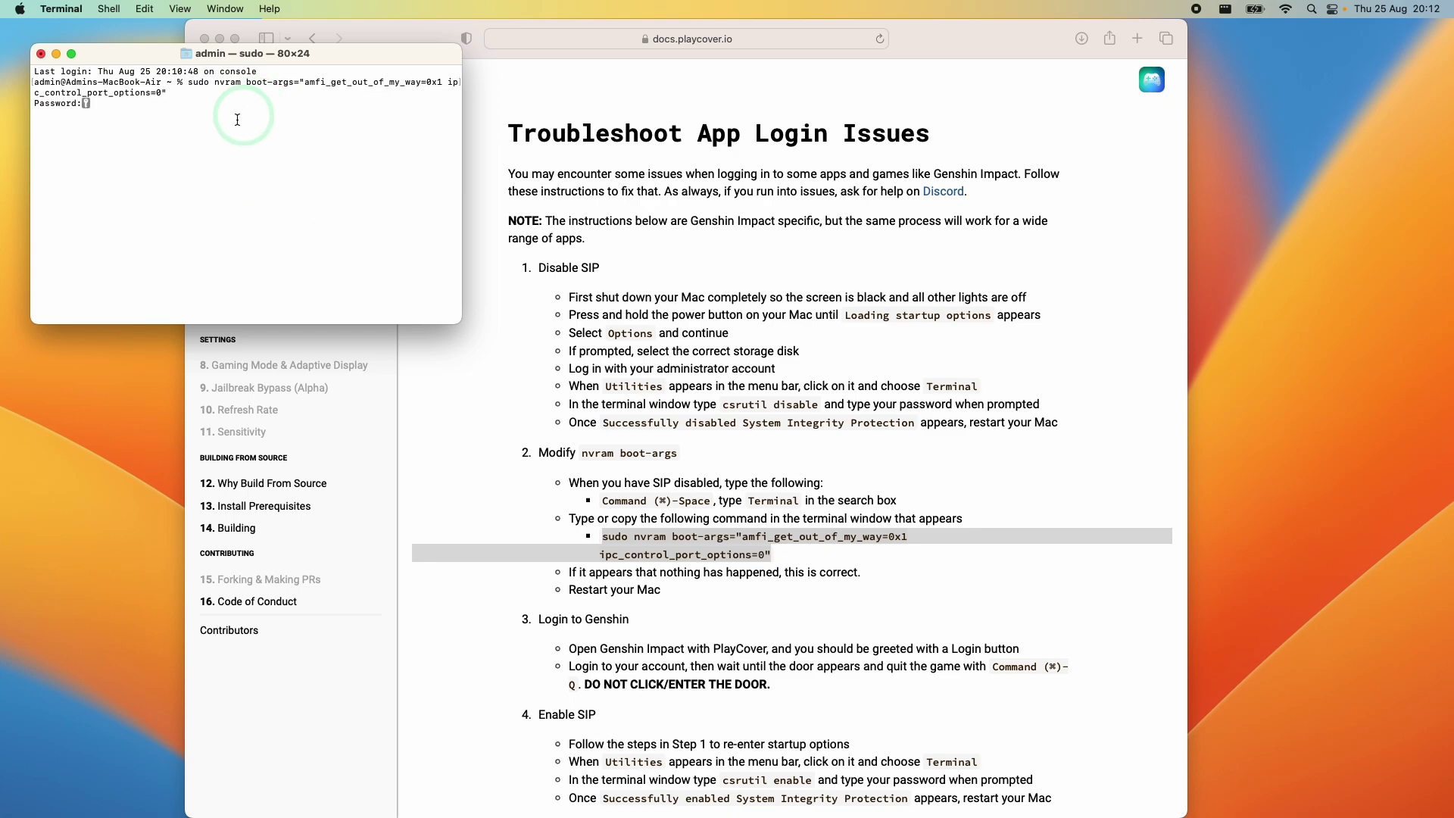
{"action": "key", "text": "super+m"}
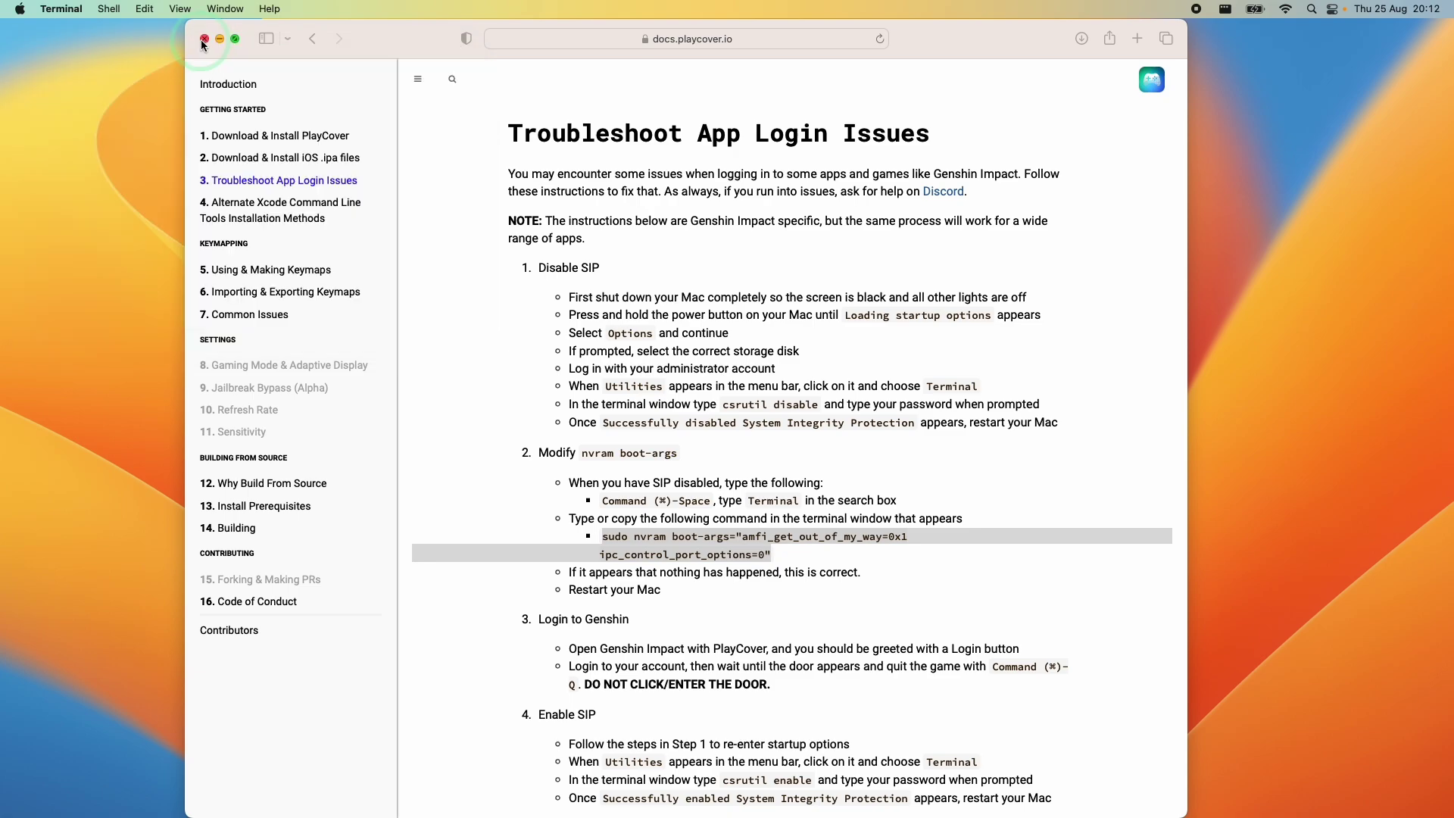
Close the docs window, open PlayCover from the Dock and launch the Genshin Impact tile
{"action": "left_click", "coordinate": [203, 39]}
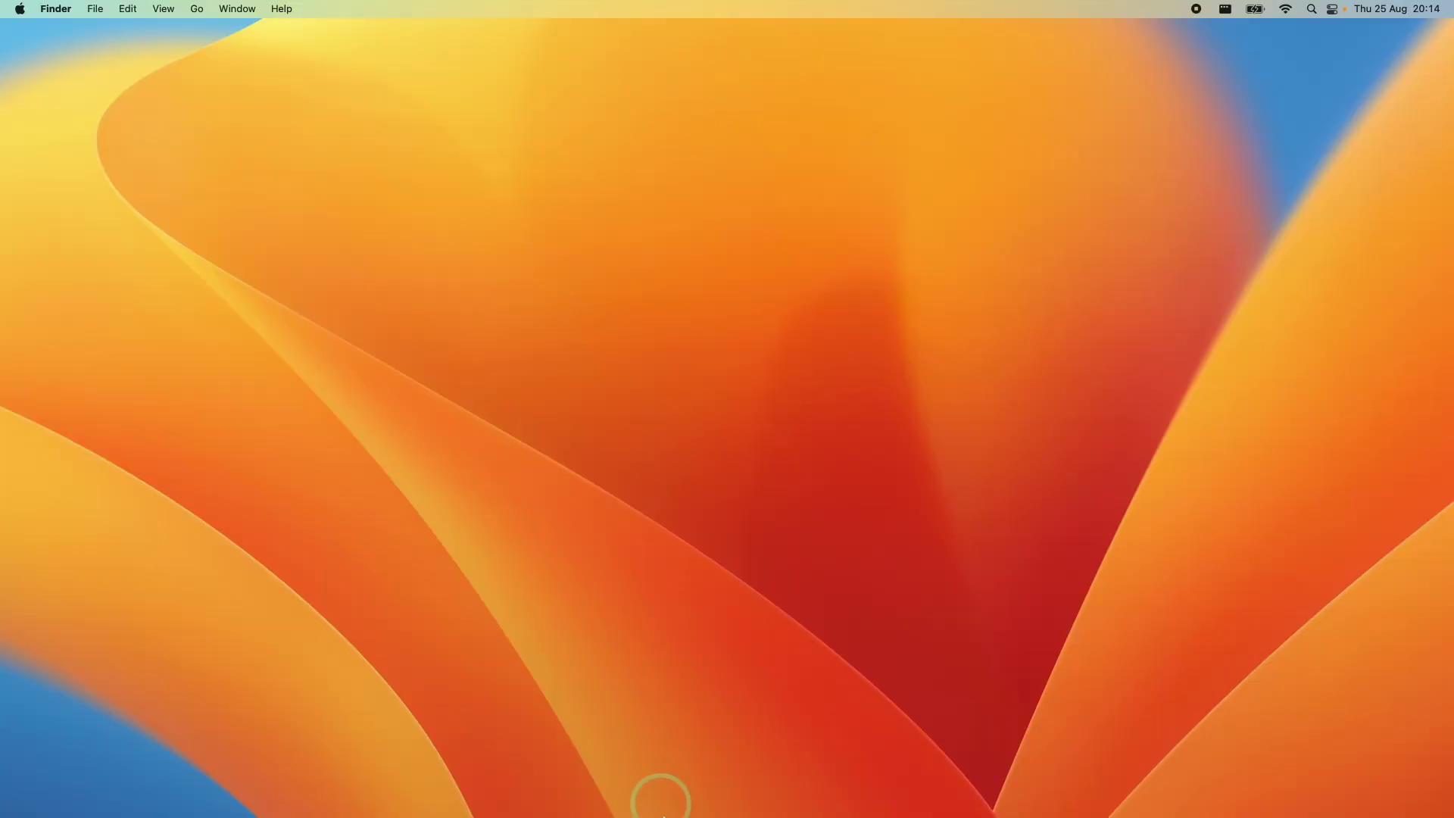
{"action": "mouse_move", "coordinate": [660, 816]}
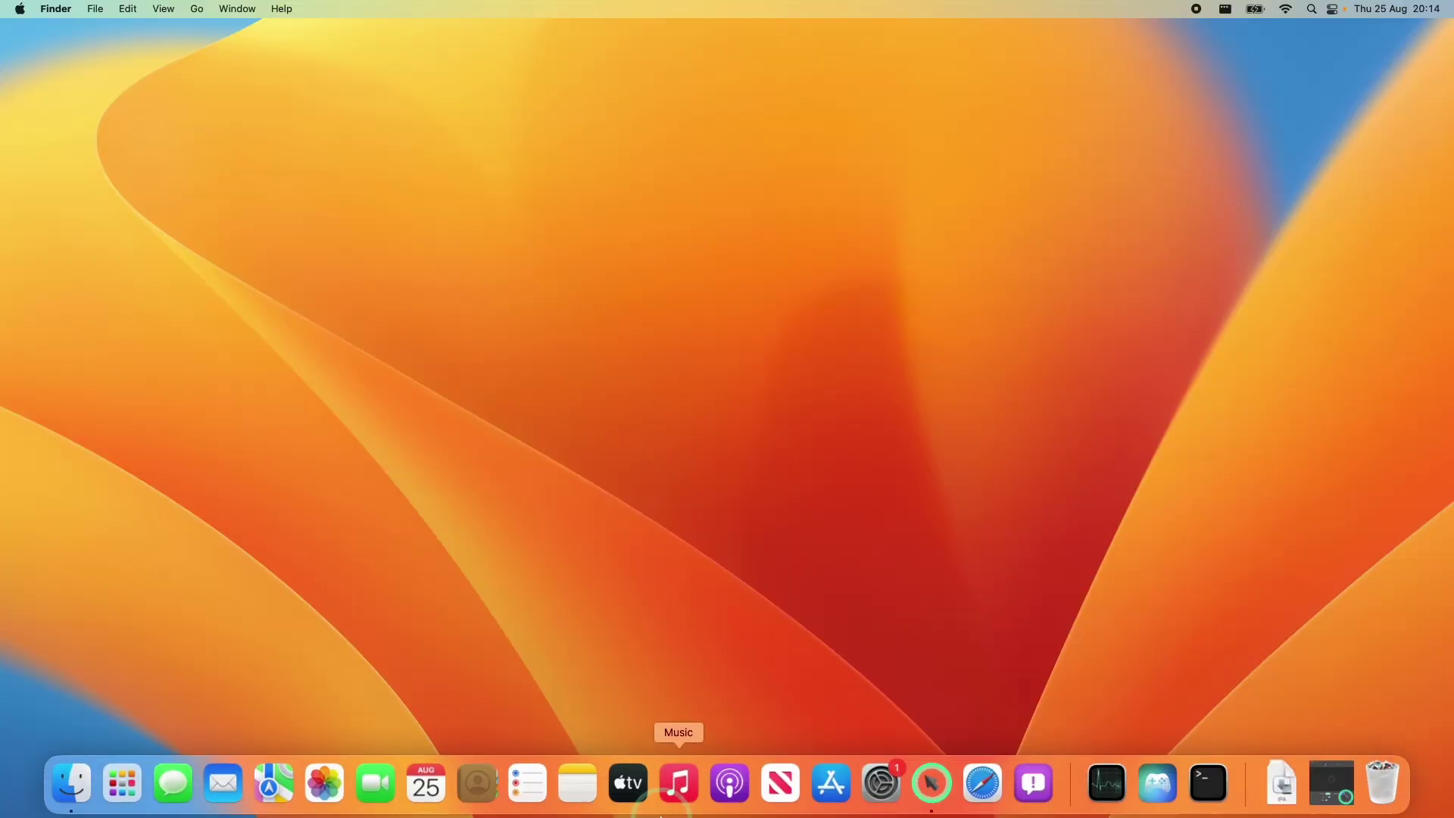
{"action": "left_click", "coordinate": [1158, 787]}
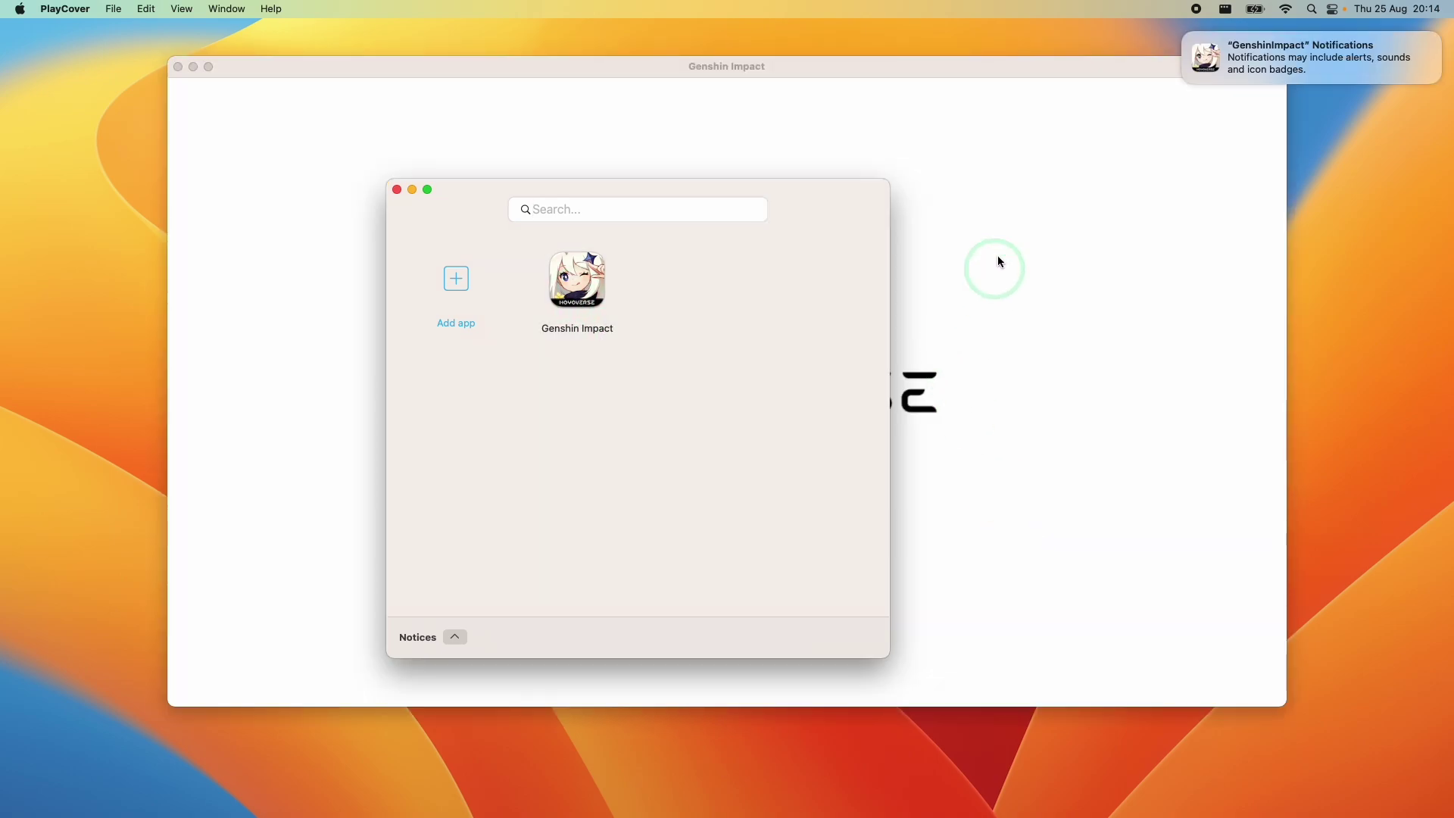
{"action": "left_click", "coordinate": [997, 261]}
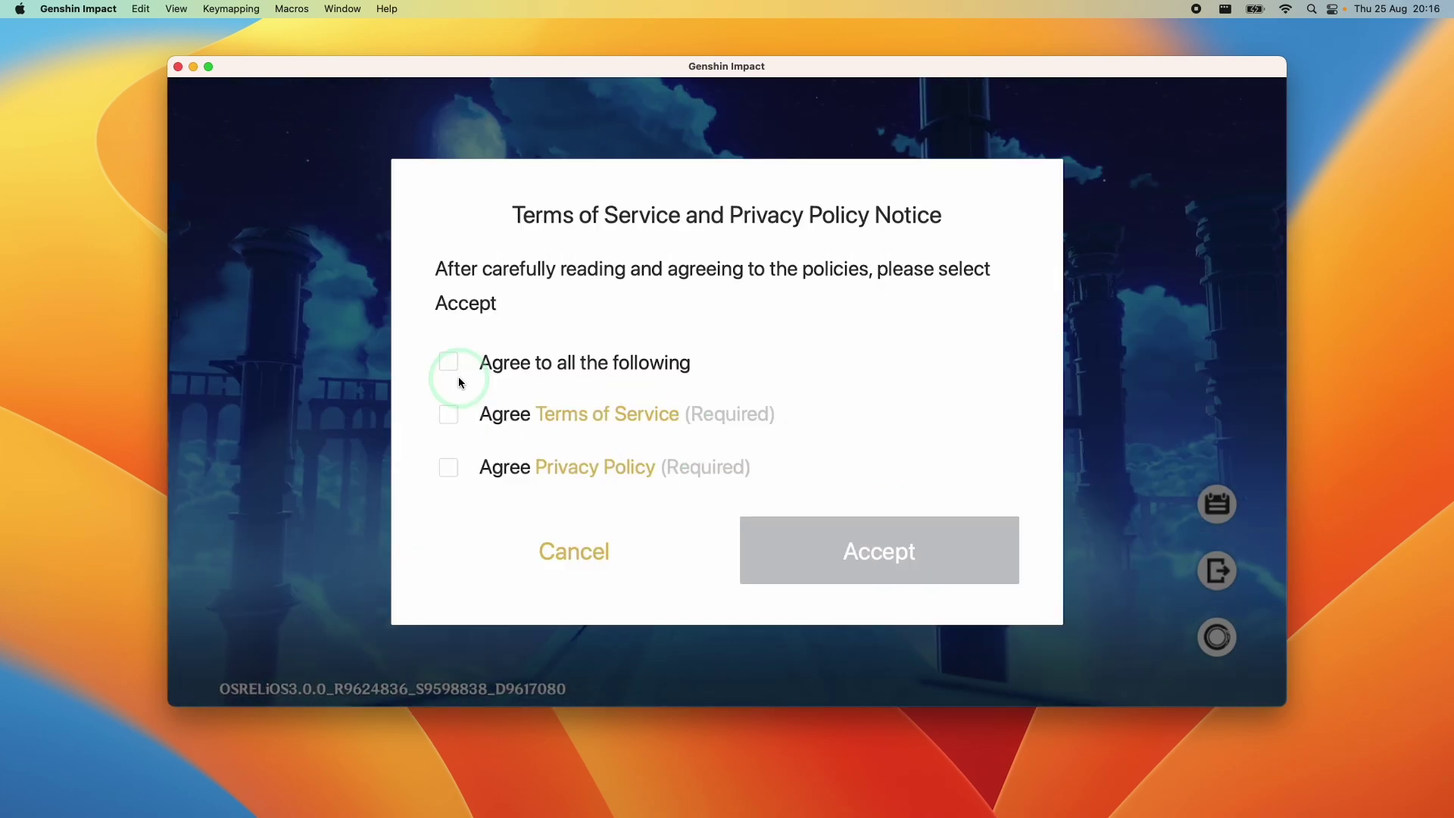
Agree to all terms, confirm the Europe server, then quit the game back to PlayCover
{"action": "left_click", "coordinate": [447, 365]}
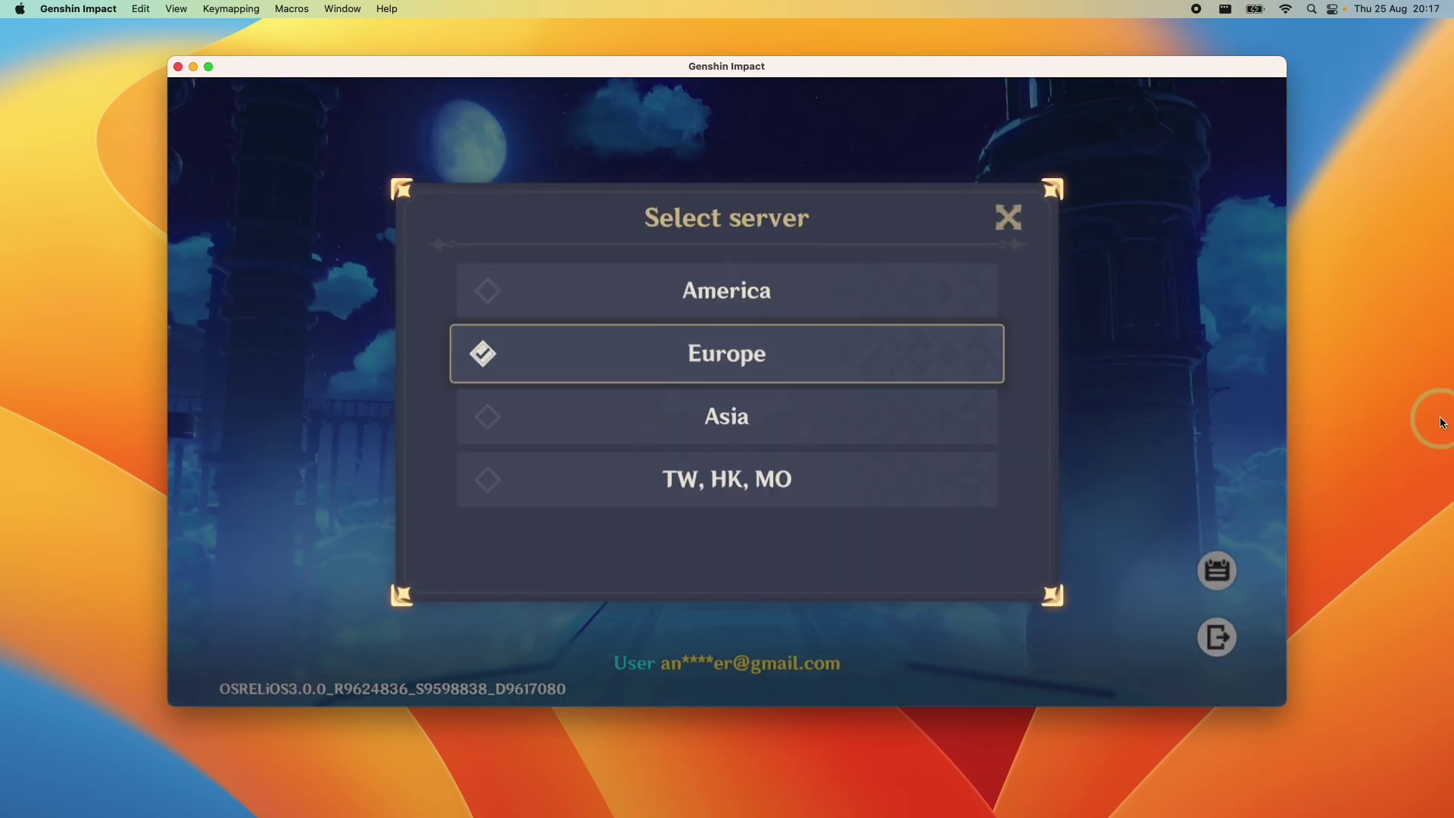
{"action": "key", "text": "Escape"}
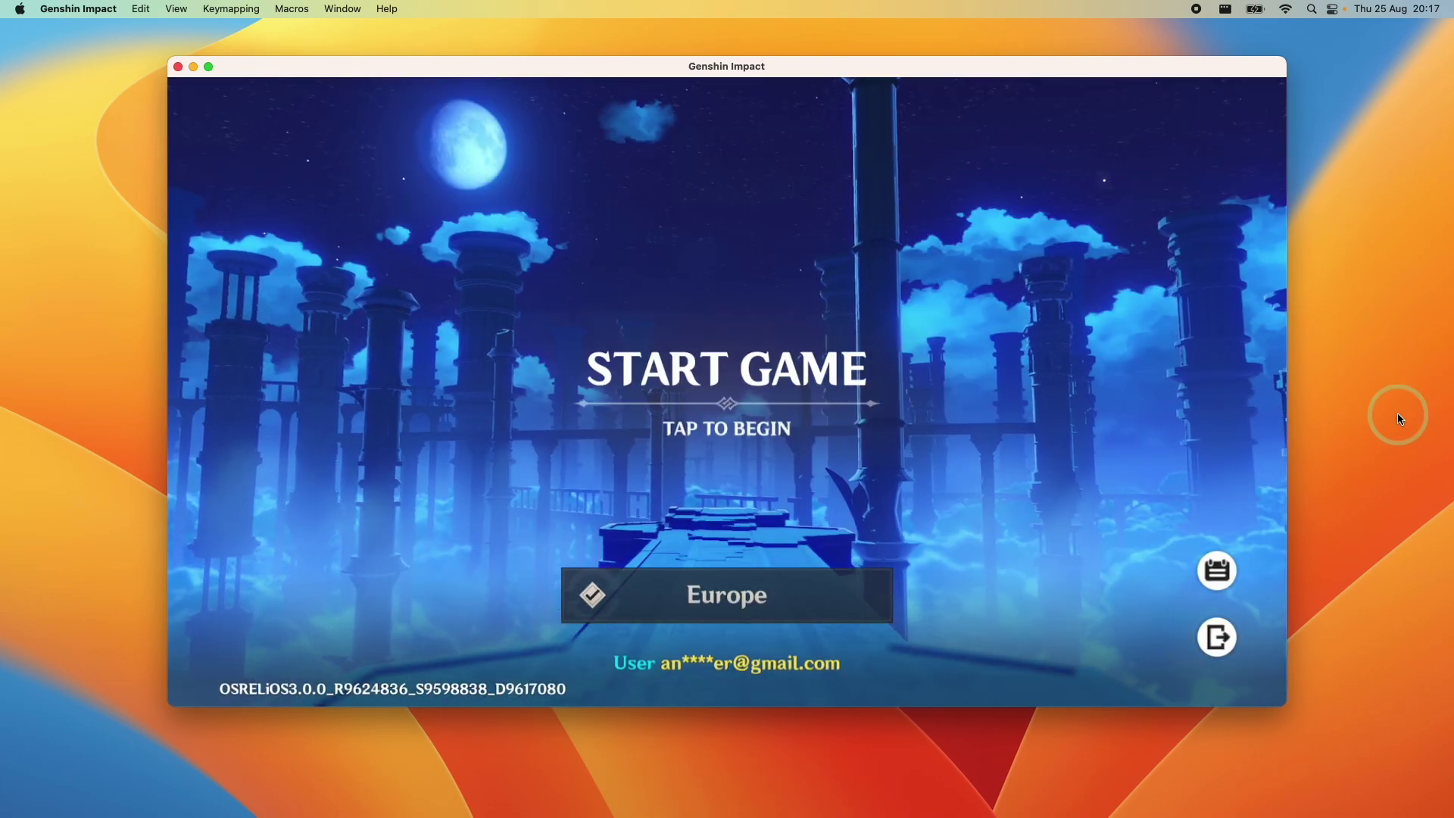
{"action": "left_click", "coordinate": [178, 67]}
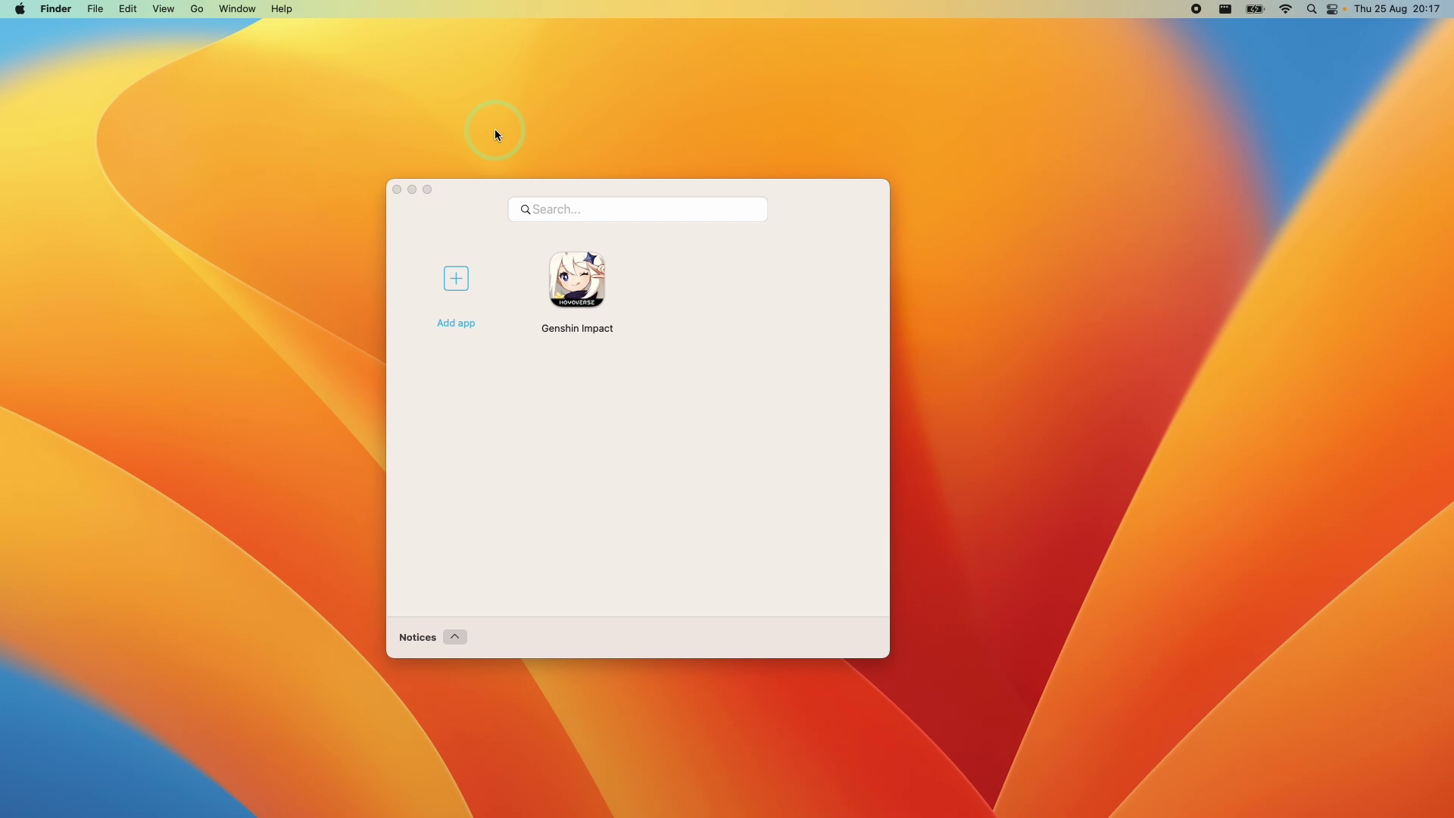
Shut down into startup Options, continue to macOS Recovery and open its Terminal
{"action": "left_click", "coordinate": [19, 8]}
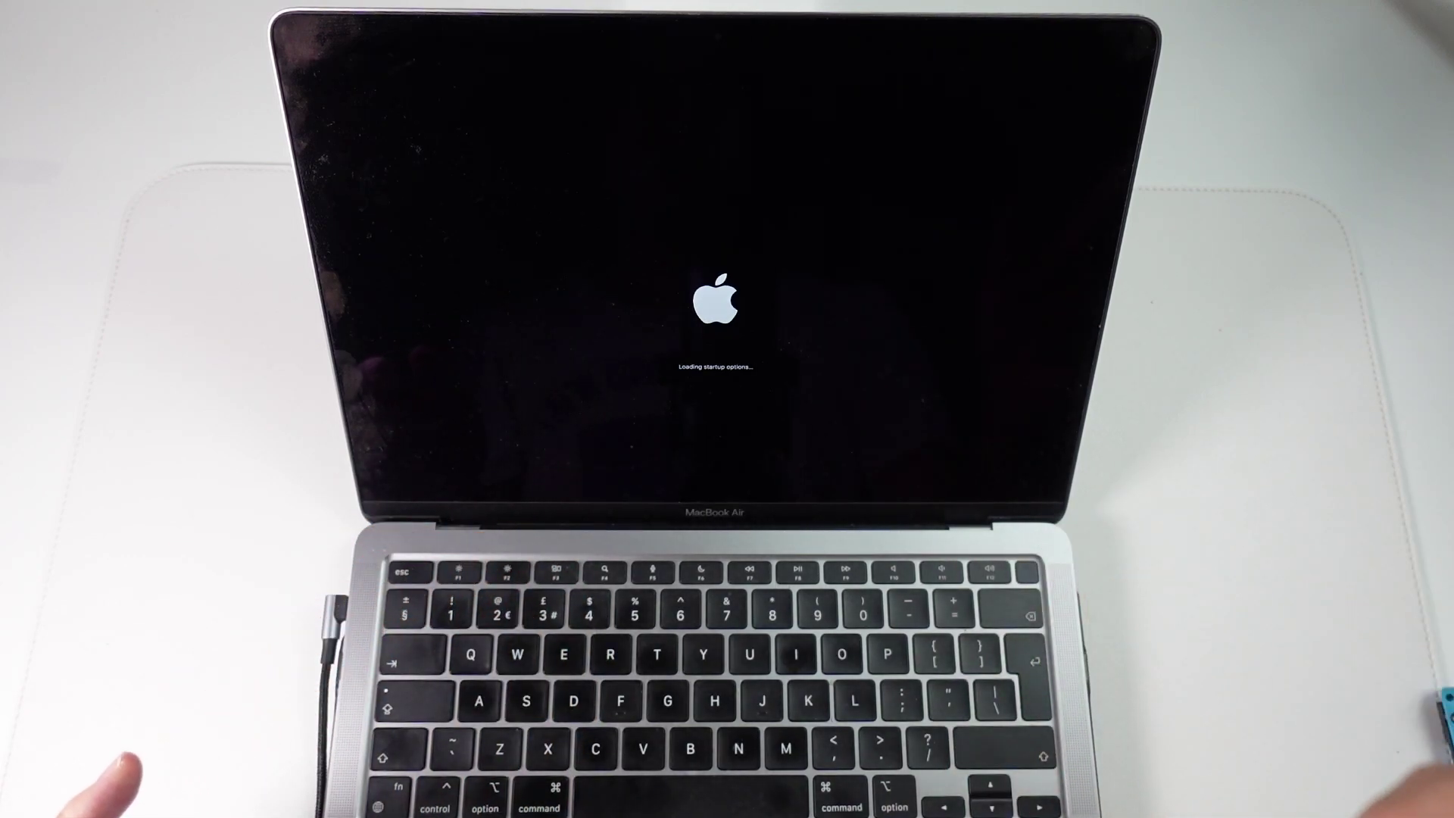
{"action": "left_click", "coordinate": [847, 274]}
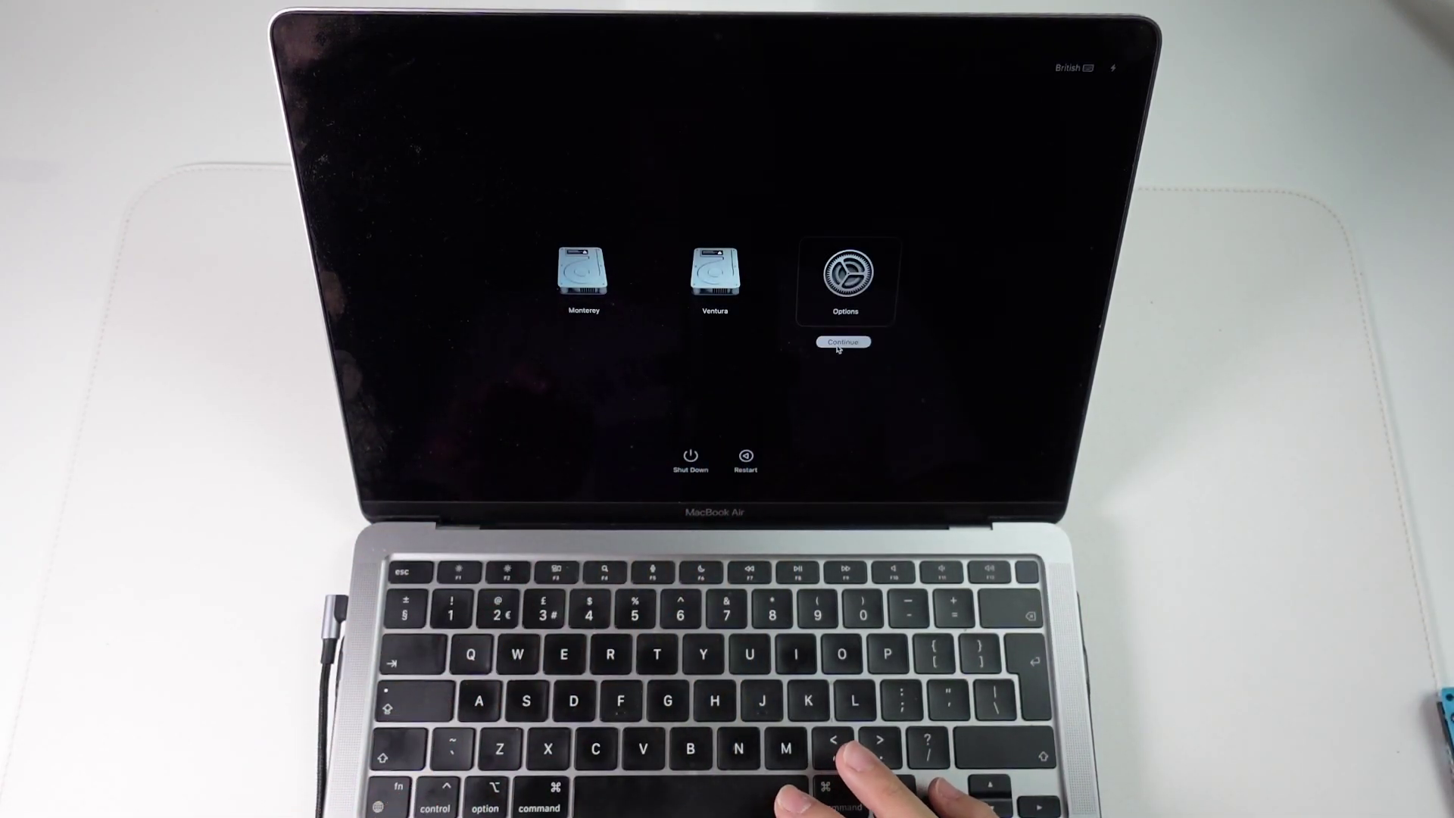
{"action": "left_click", "coordinate": [843, 342]}
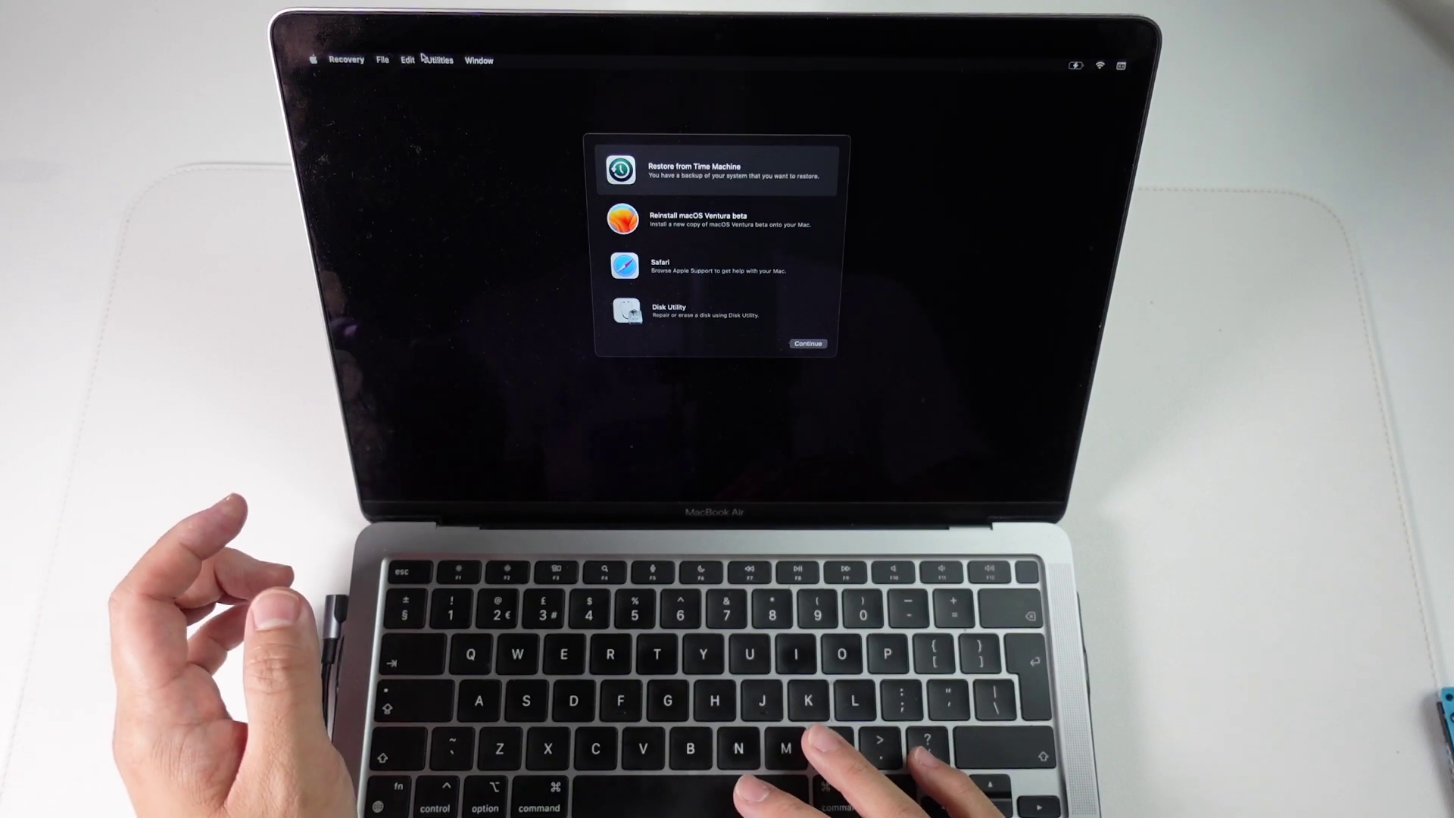
{"action": "left_click", "coordinate": [439, 60]}
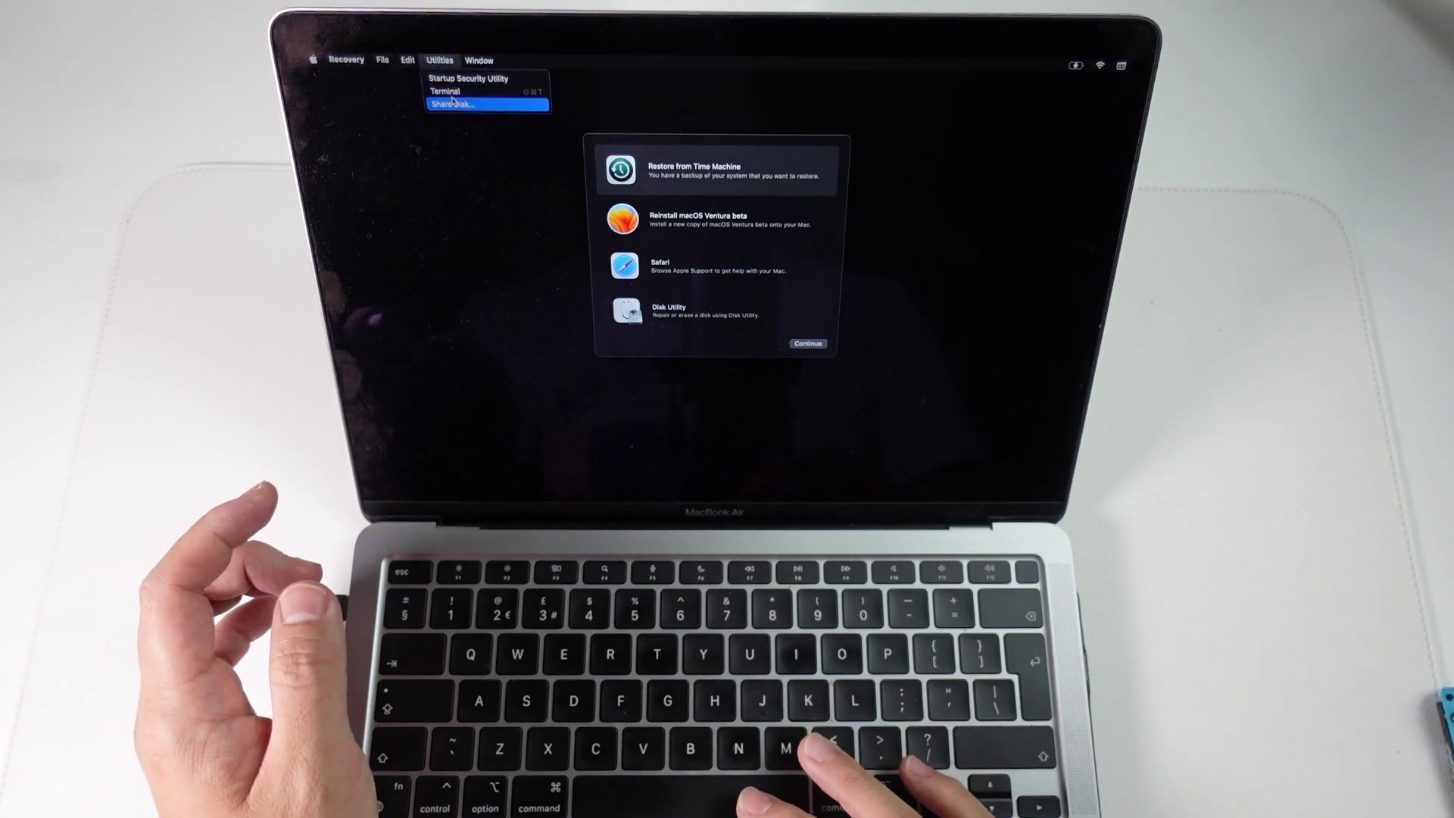
{"action": "left_click", "coordinate": [447, 91]}
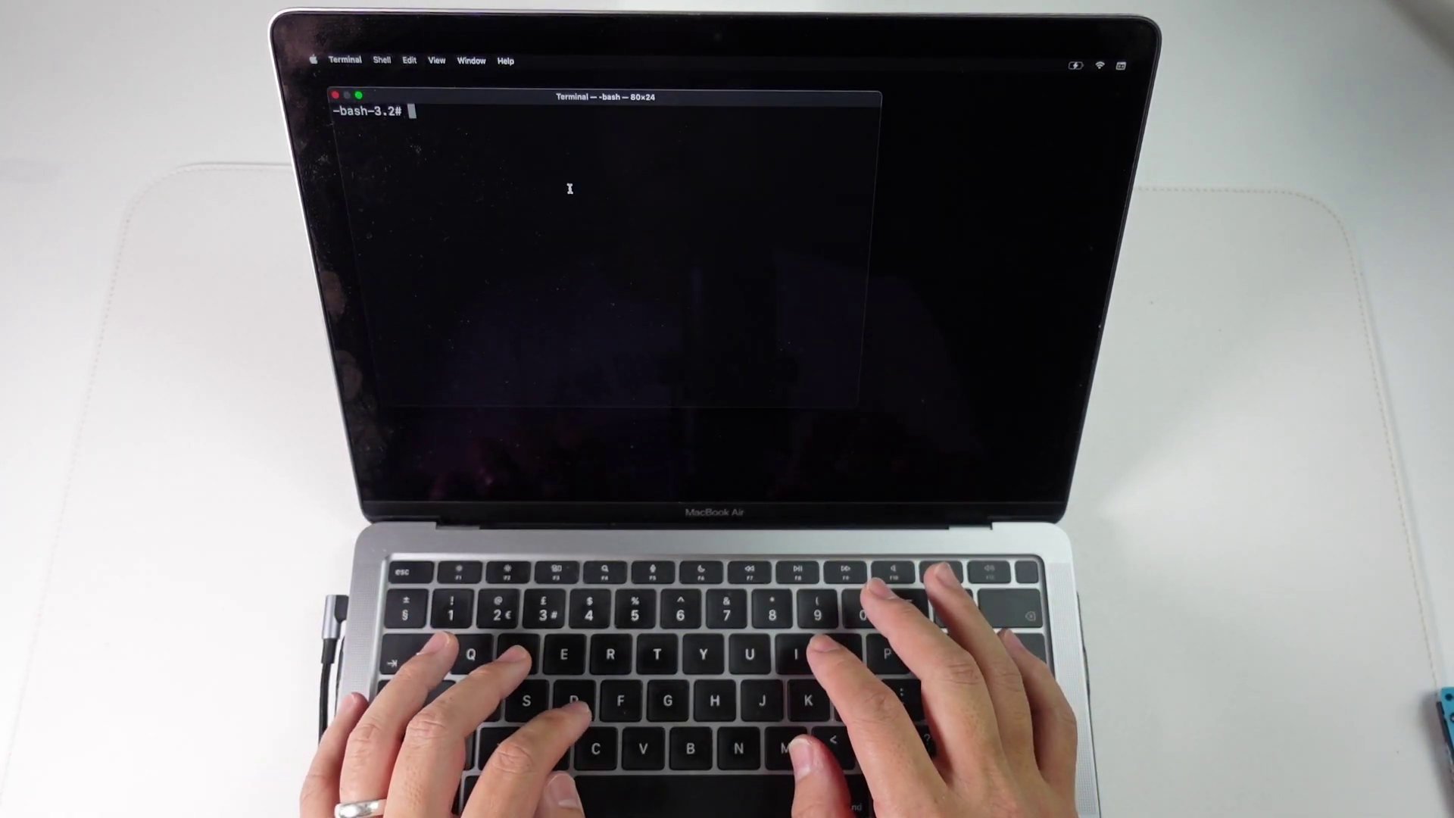
Run csrutil enable for the Ventura installation (1), confirm with y and the admin password, then restart
{"action": "type", "text": "csrutil enab"}
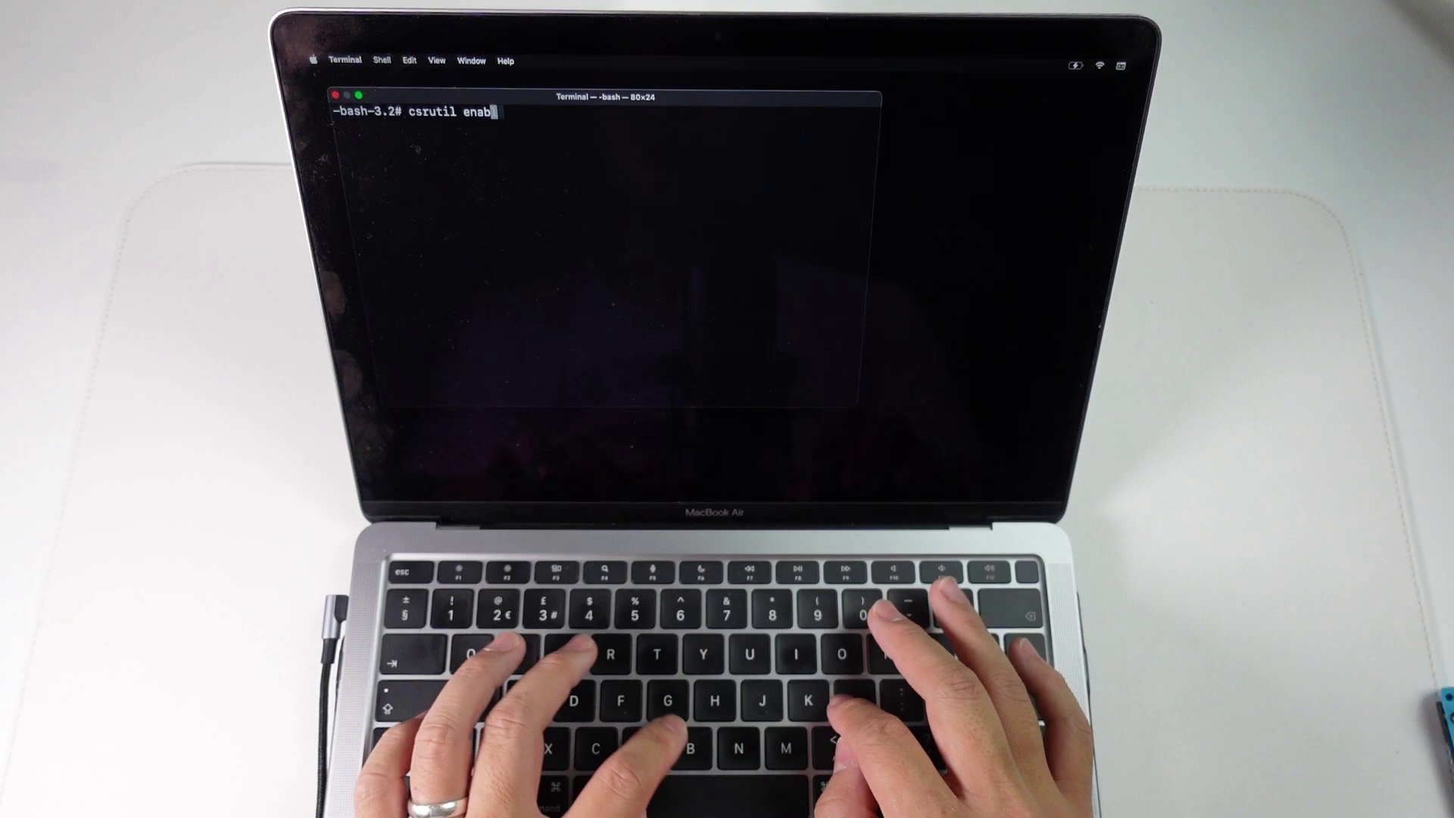
{"action": "type", "text": "le"}
{"action": "key", "text": "Return"}
{"action": "type", "text": "1"}
{"action": "key", "text": "Return"}
{"action": "type", "text": "y"}
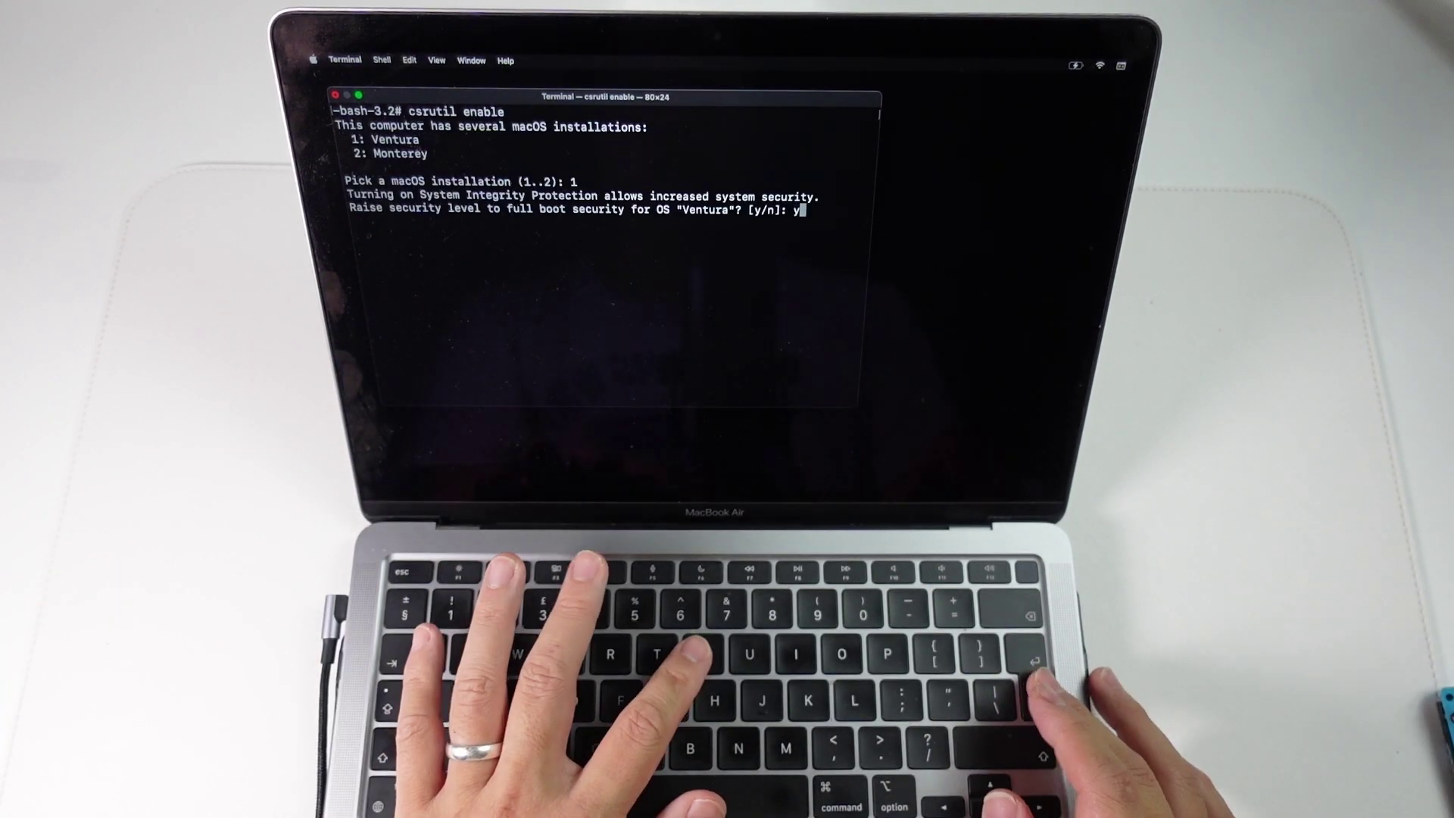
{"action": "key", "text": "Return"}
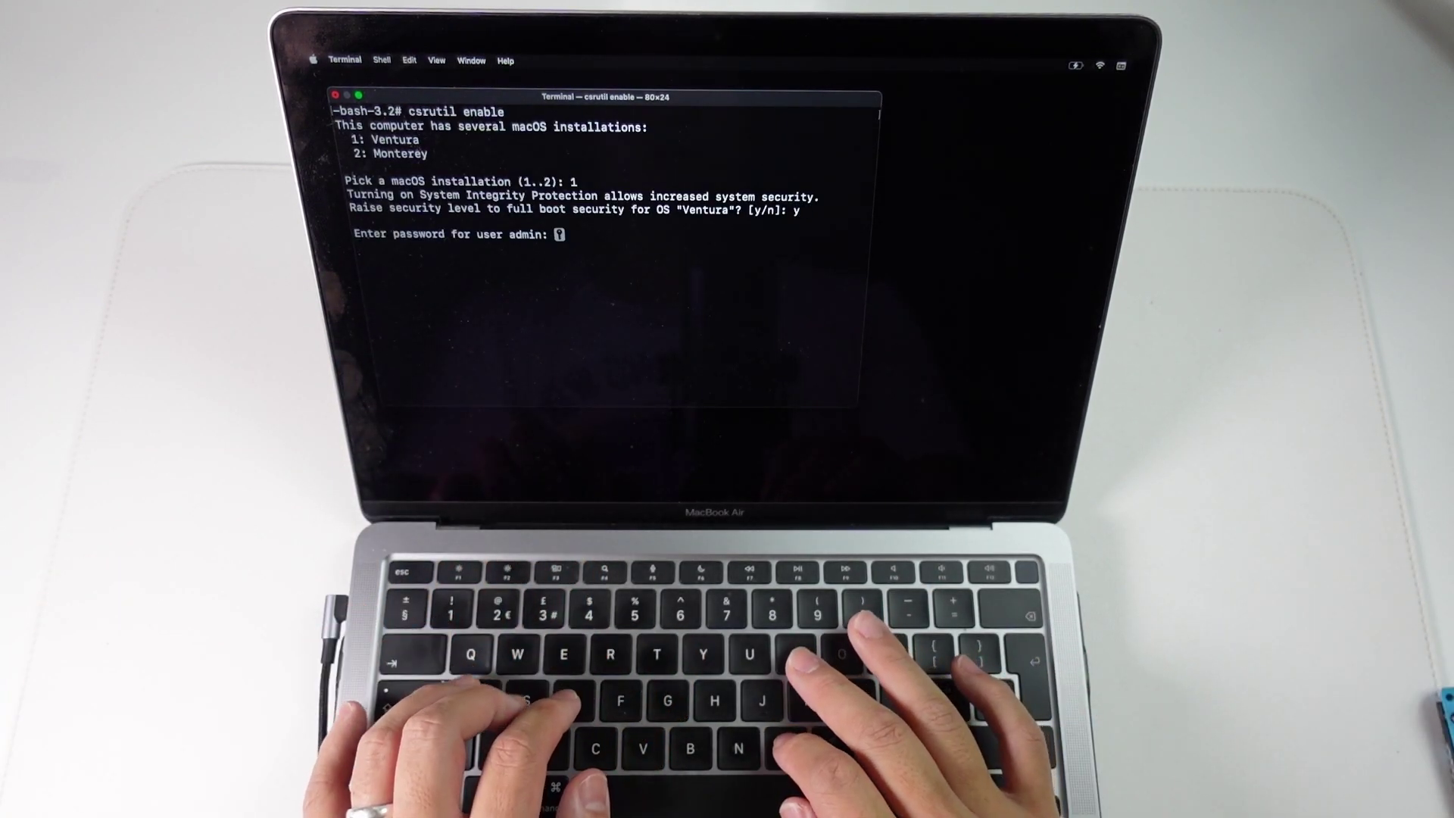
{"action": "key", "text": "Return"}
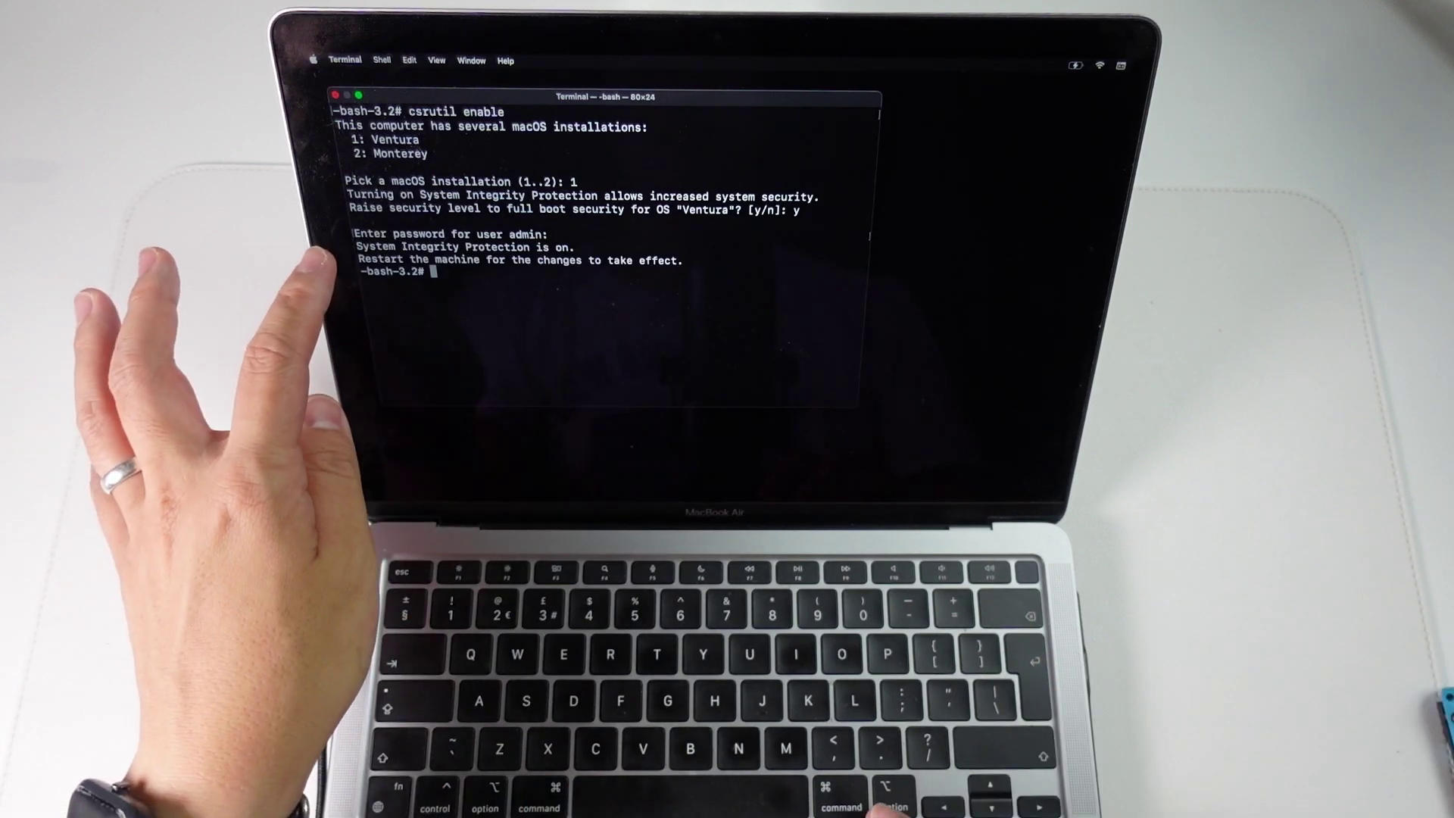
{"action": "left_click", "coordinate": [313, 60]}
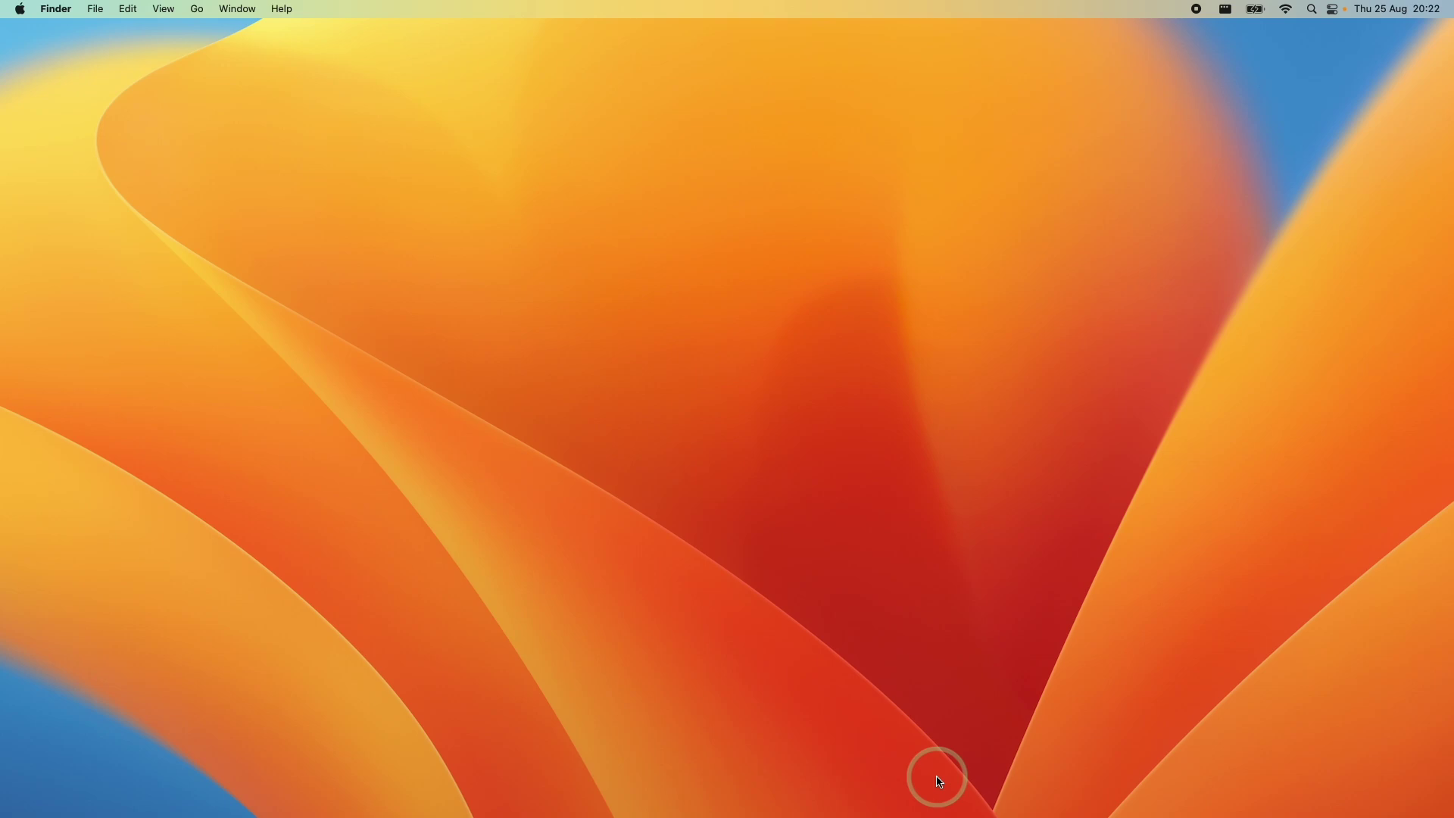
Open PlayCover from the Dock and launch Genshin Impact
{"action": "mouse_move", "coordinate": [967, 814]}
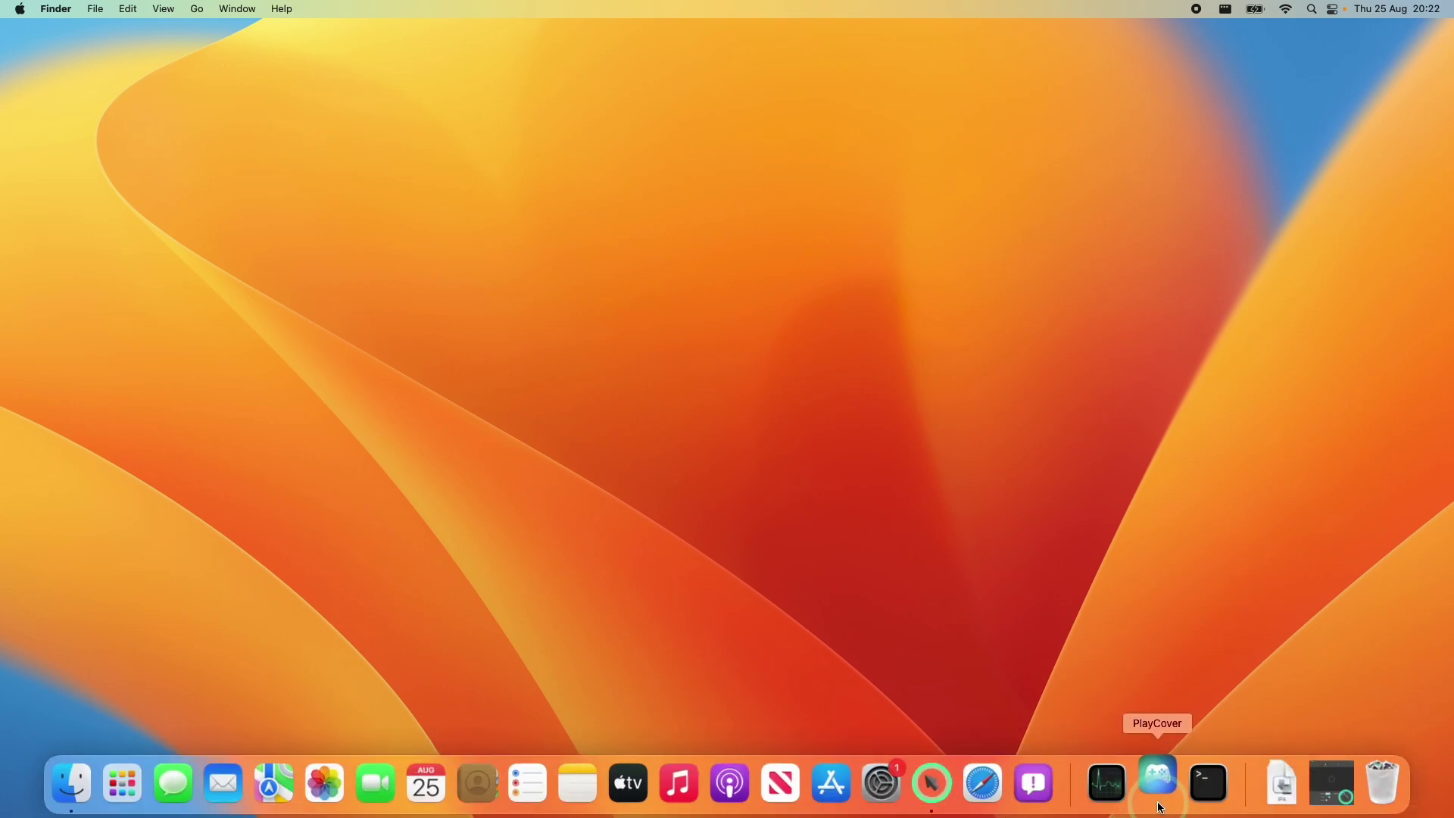
{"action": "left_click", "coordinate": [1159, 788]}
{"action": "left_click", "coordinate": [581, 309]}
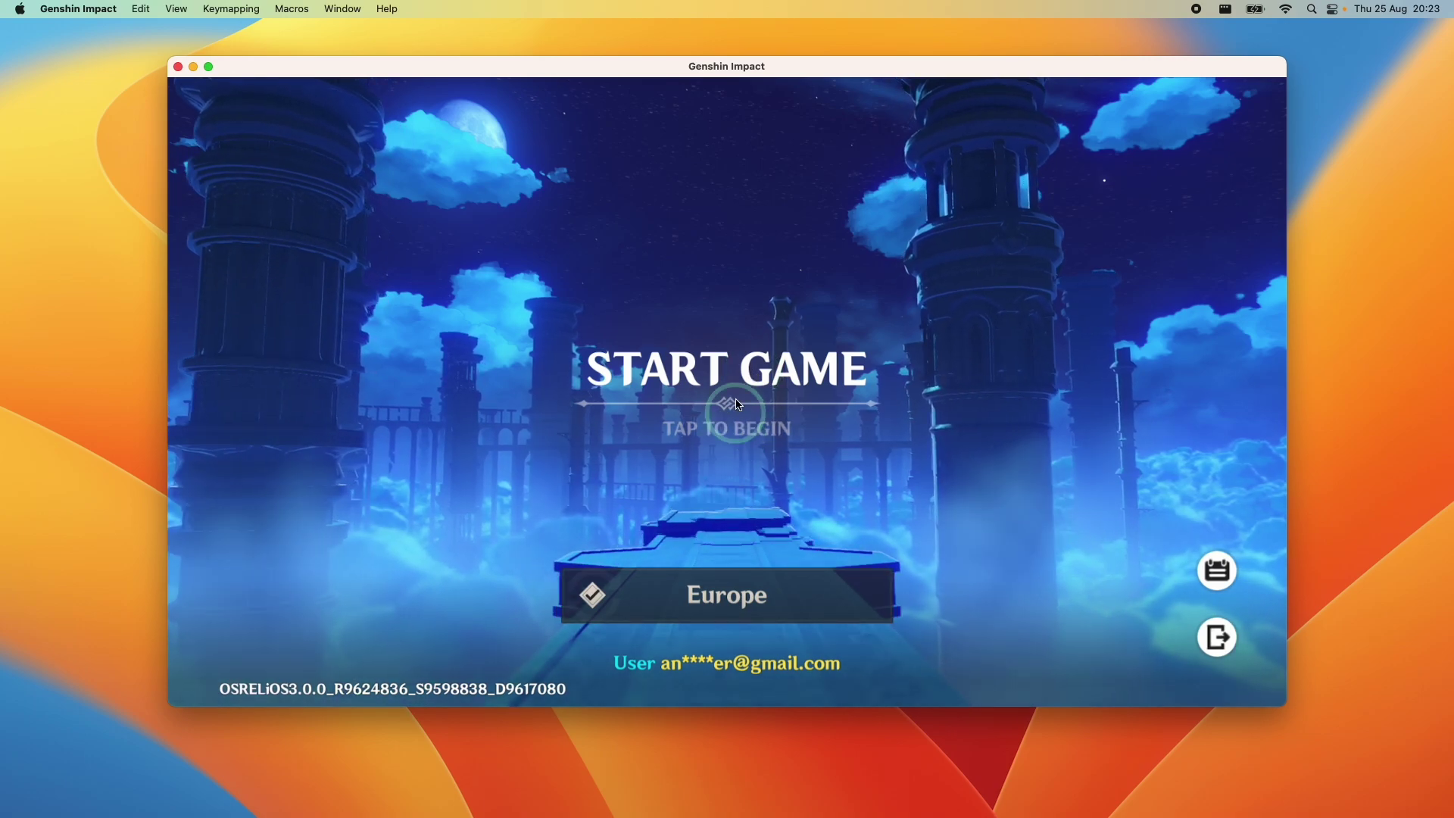
Start the game, enter through the door, download resources and run forward on the beach
{"action": "left_click", "coordinate": [740, 370]}
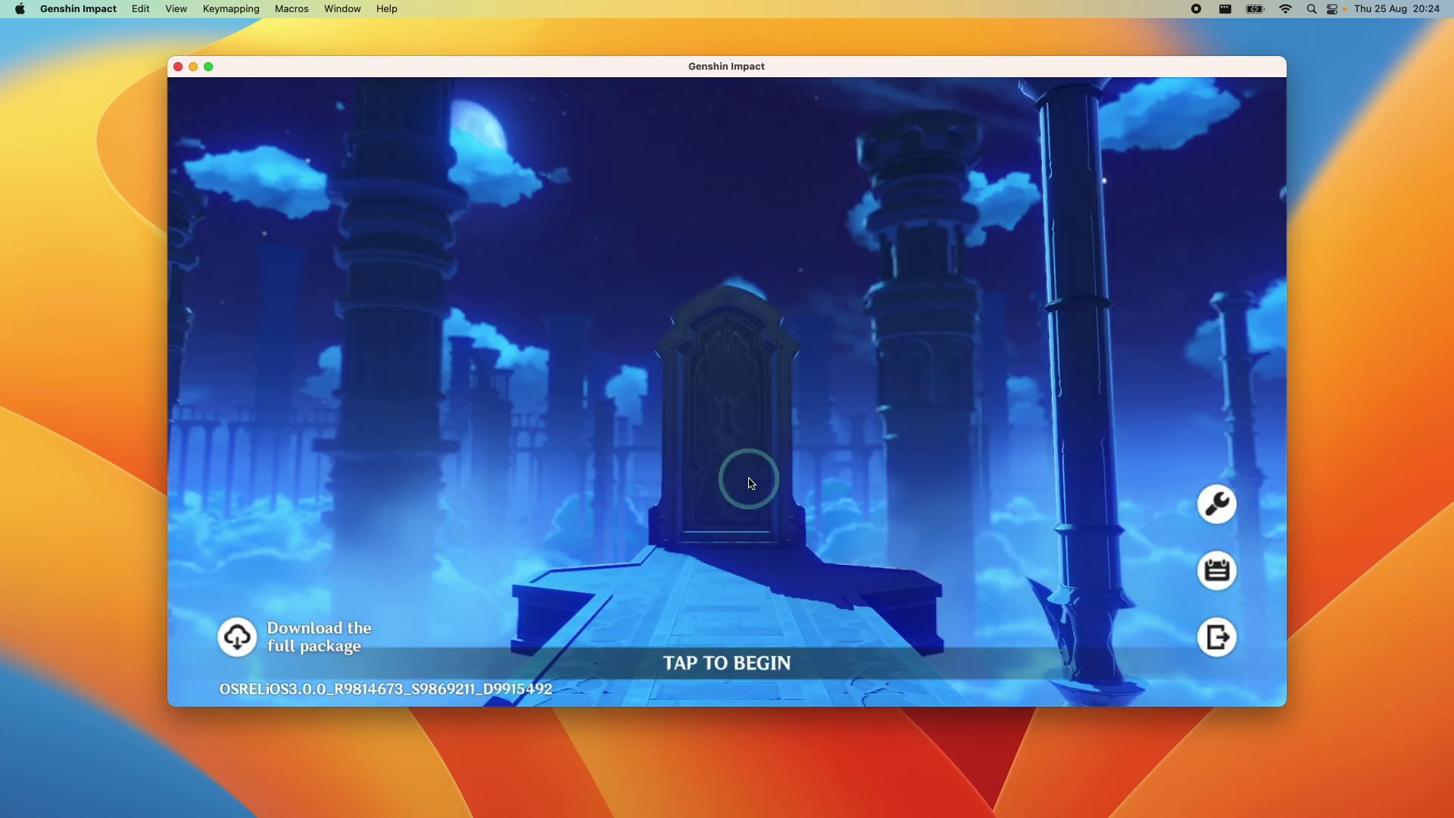
{"action": "left_click", "coordinate": [752, 577]}
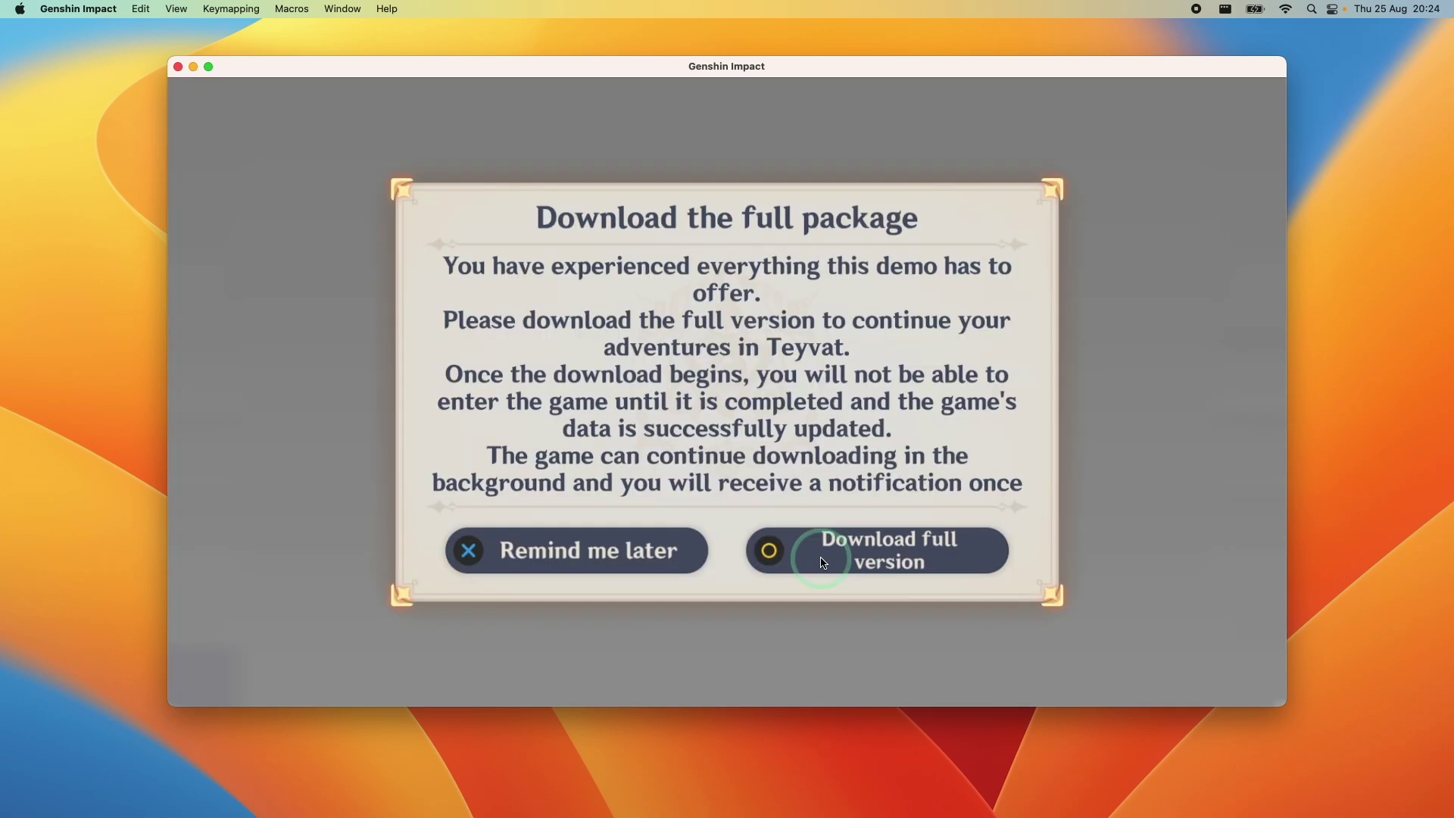
{"action": "left_click", "coordinate": [823, 561]}
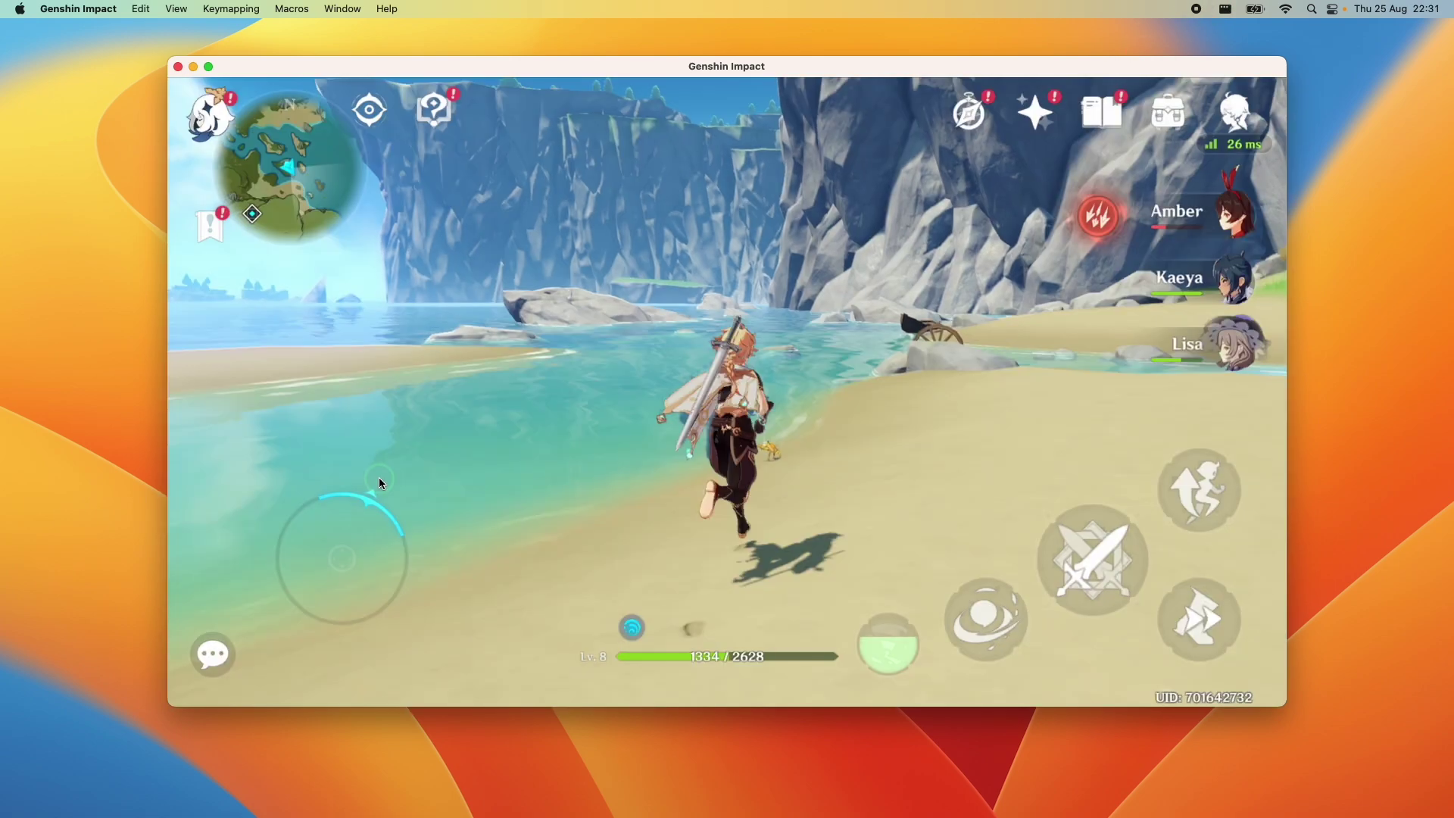
{"action": "key", "text": "w"}
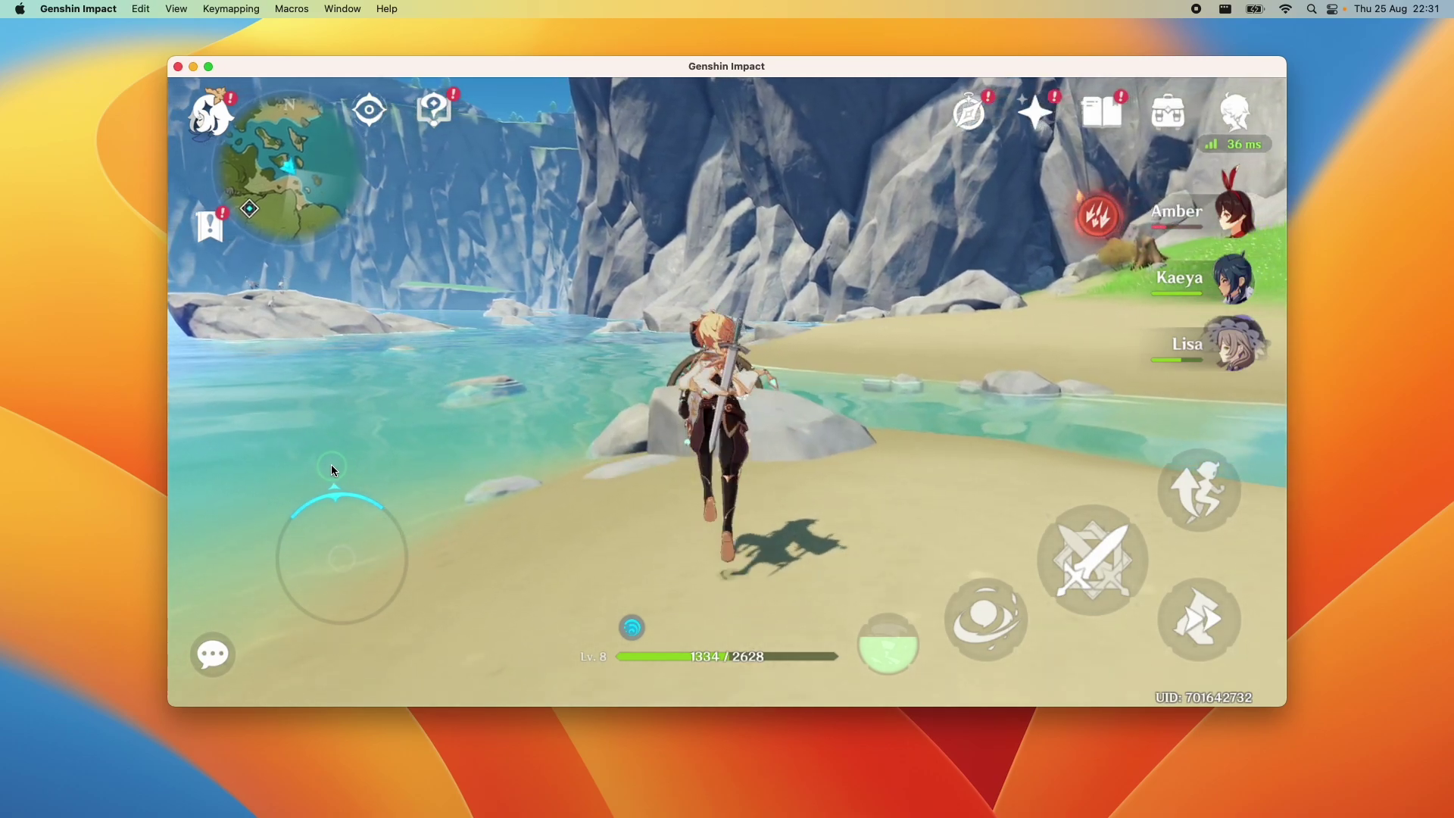
Set the graphics frame rate to 60 FPS, then check the Control Type options under Controls
{"action": "left_click_drag", "start_coordinate": [343, 452], "coordinate": [190, 263]}
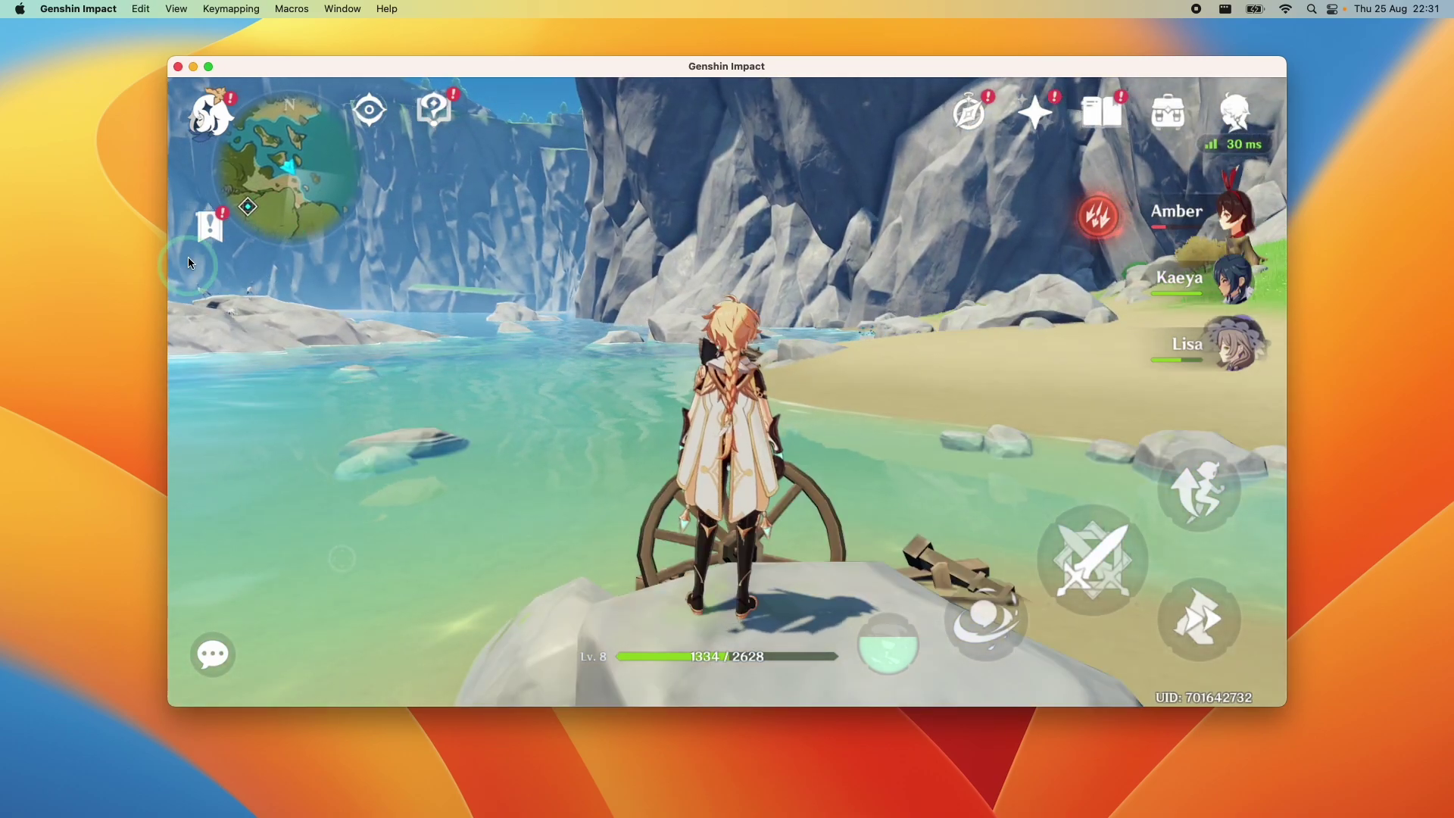
{"action": "left_click", "coordinate": [210, 106]}
{"action": "left_click", "coordinate": [201, 590]}
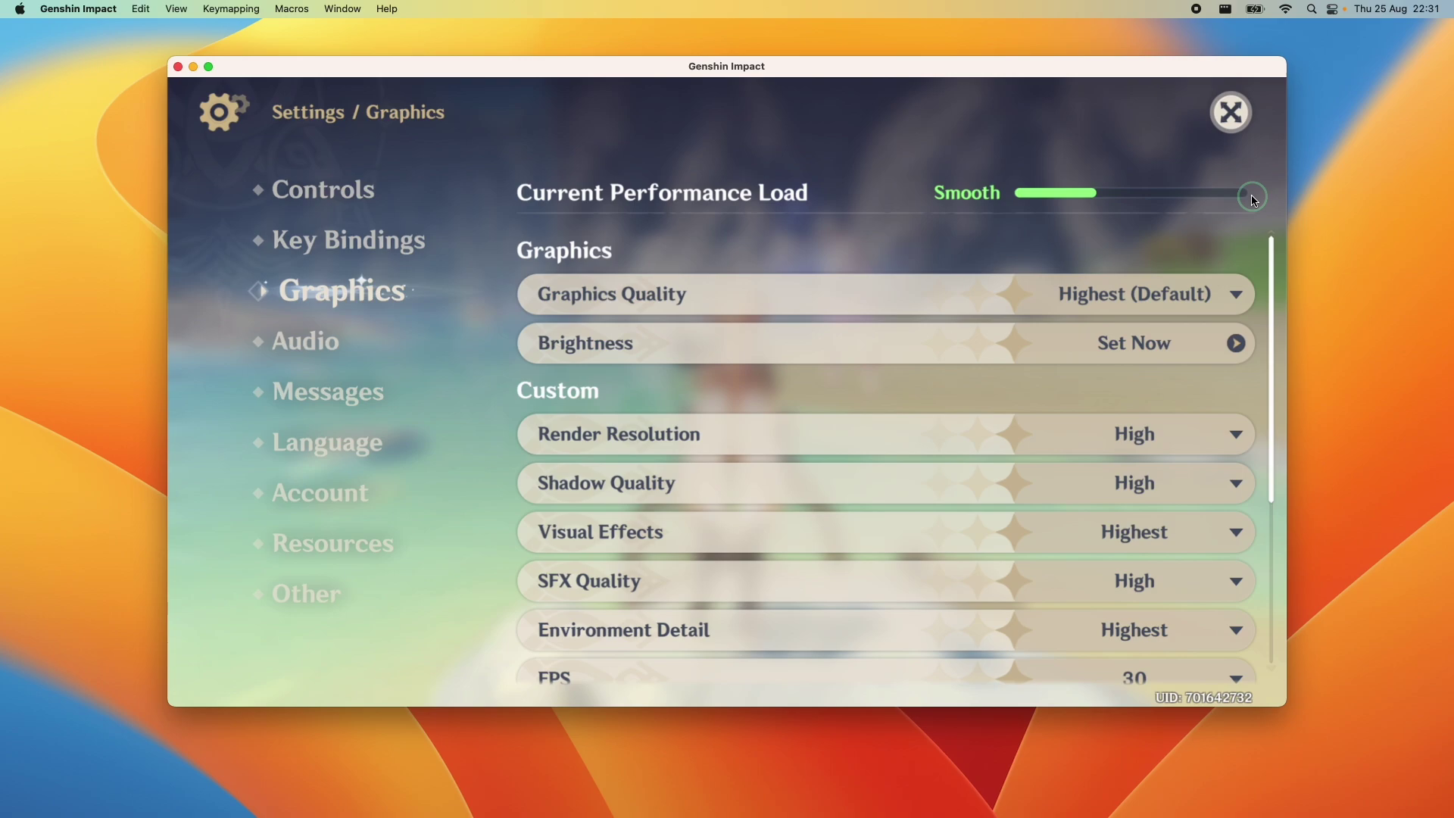
{"action": "scroll", "coordinate": [1162, 470], "scroll_direction": "down", "scroll_amount": 4}
{"action": "left_click", "coordinate": [1136, 528]}
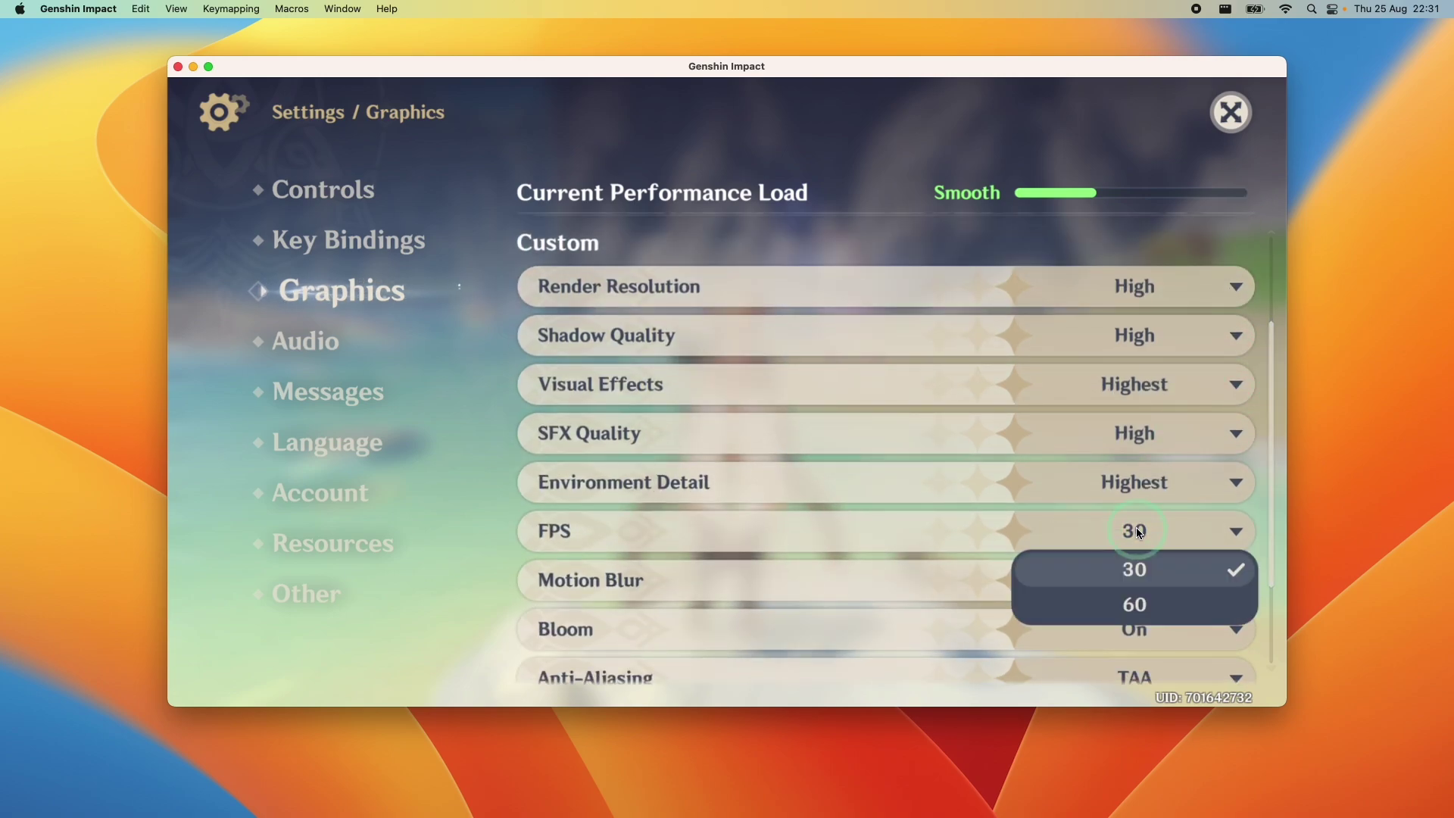
{"action": "left_click", "coordinate": [1116, 610]}
{"action": "key", "text": "q"}
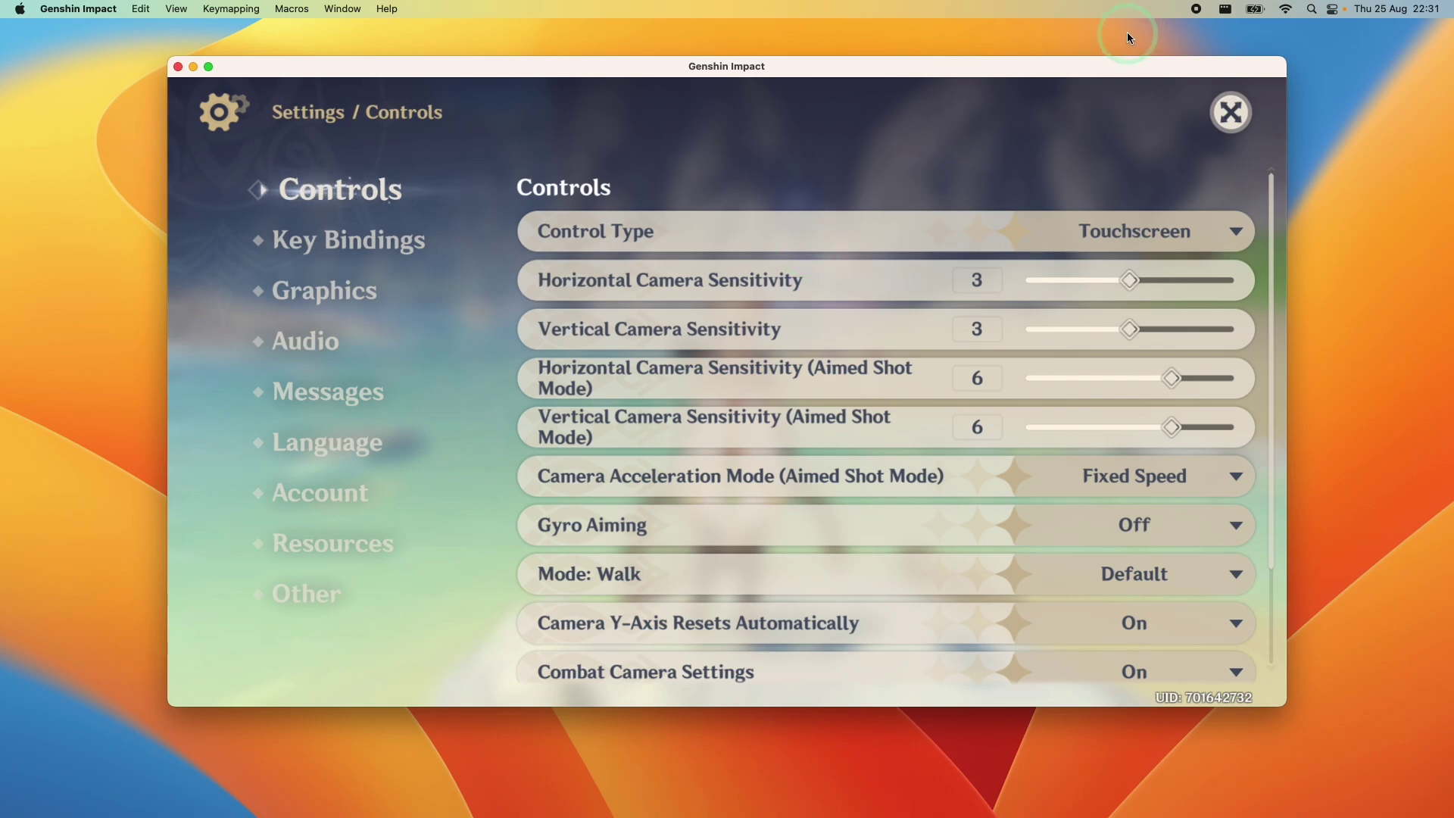
{"action": "left_click", "coordinate": [1097, 216]}
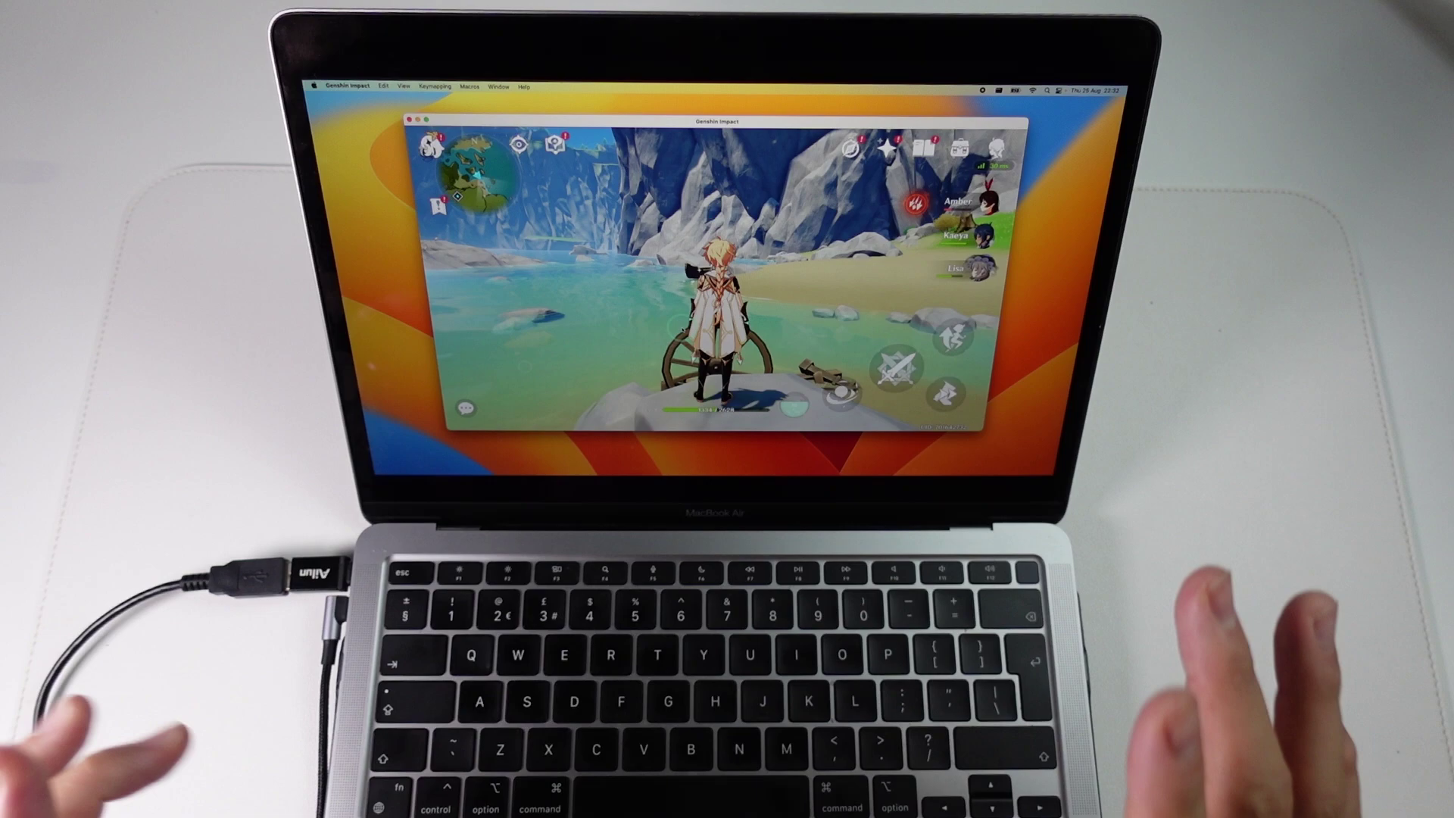
Add a WASD movement joystick in the keymapping editor and save the keymap
{"action": "key", "text": "Return"}
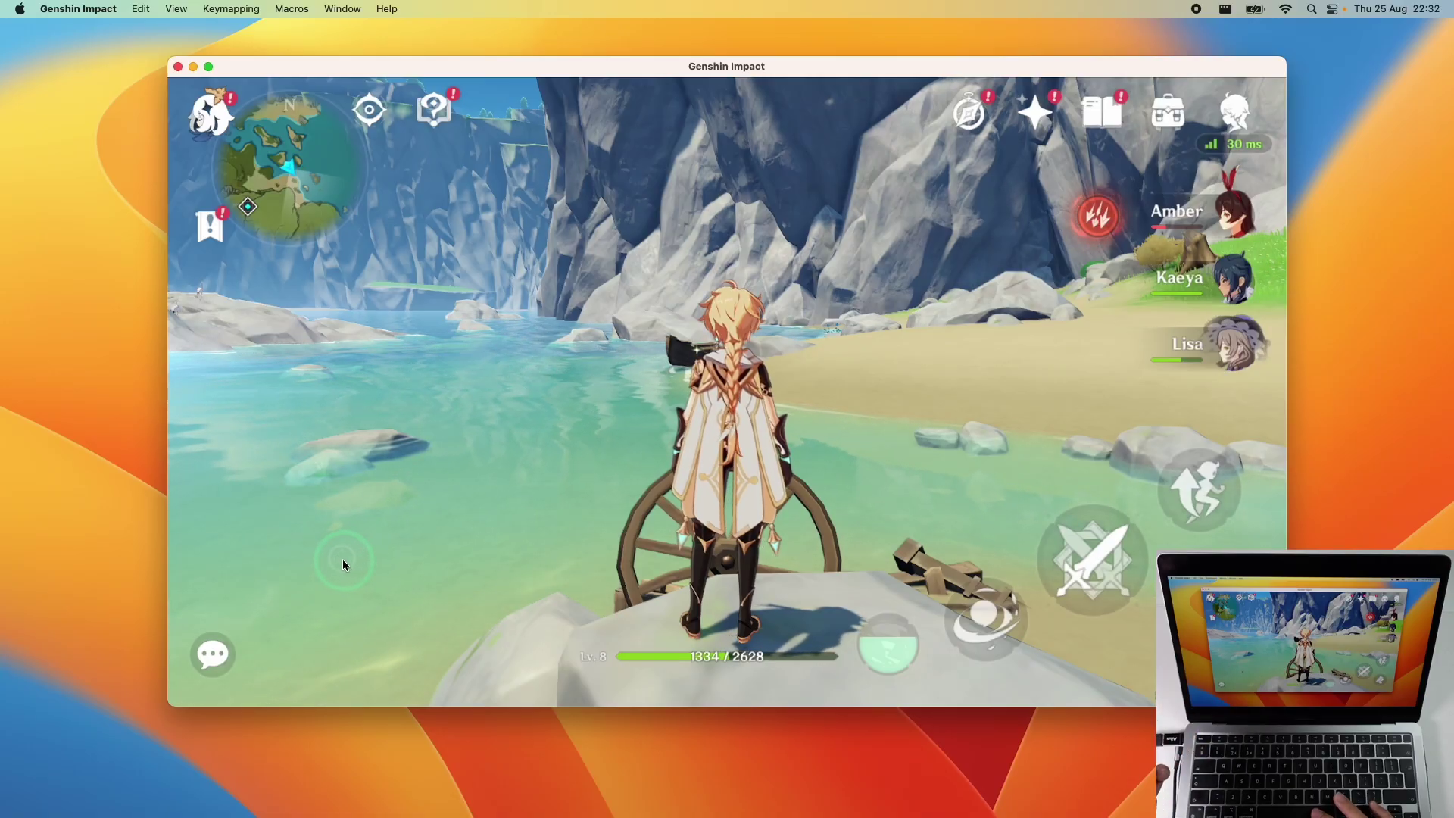
{"action": "right_click", "coordinate": [341, 558]}
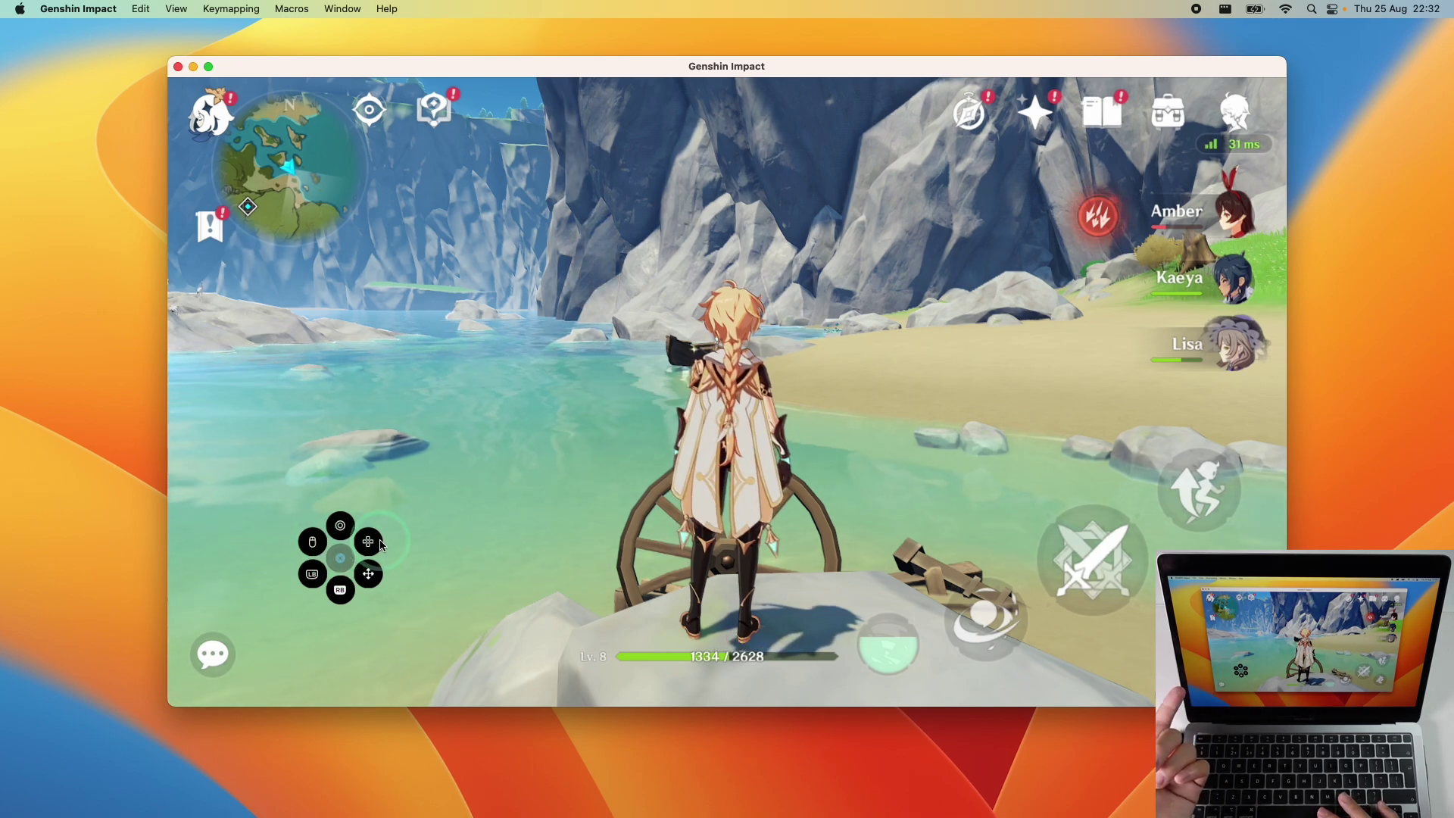
{"action": "left_click", "coordinate": [370, 544]}
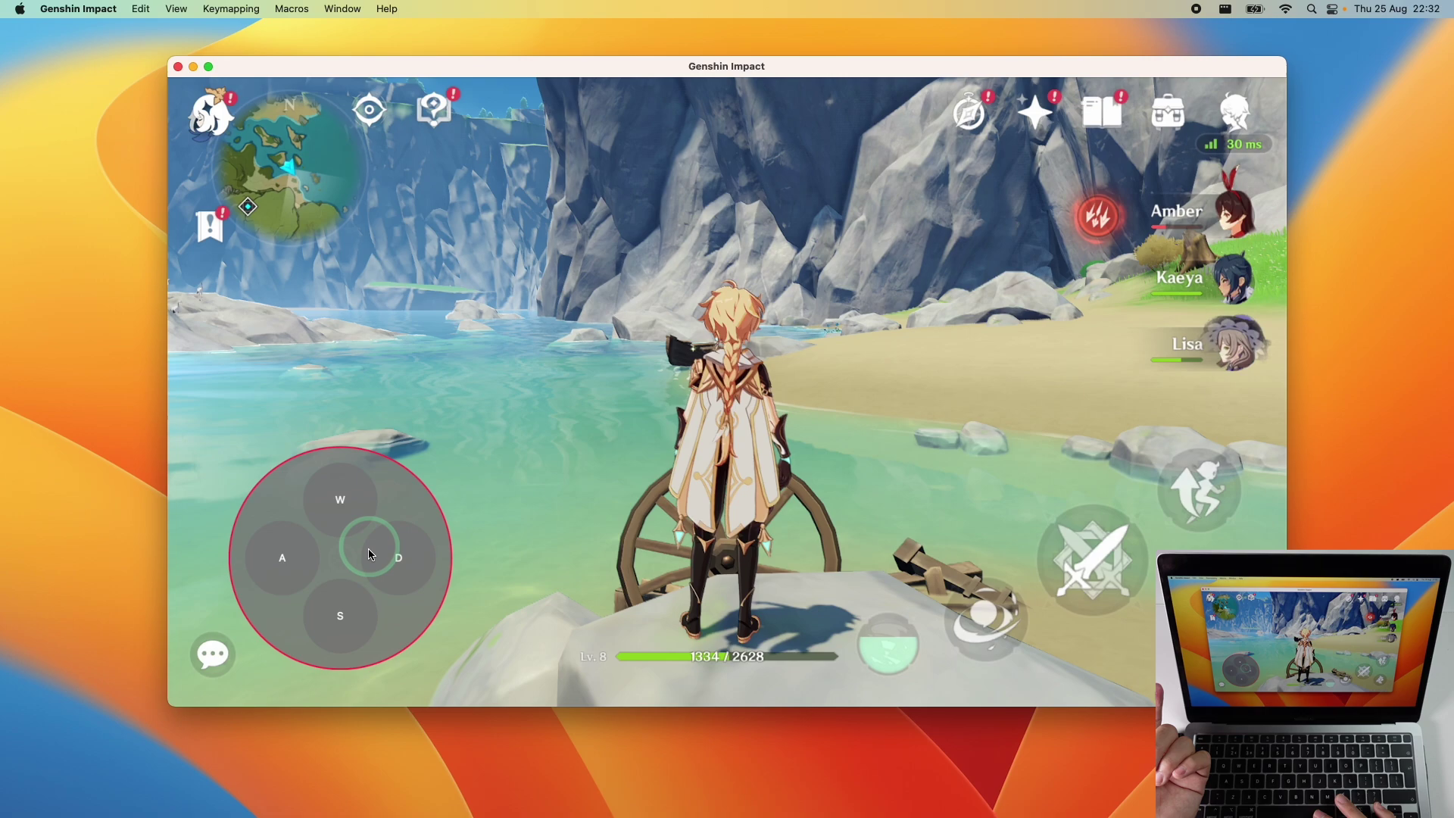
{"action": "key", "text": "super+k"}
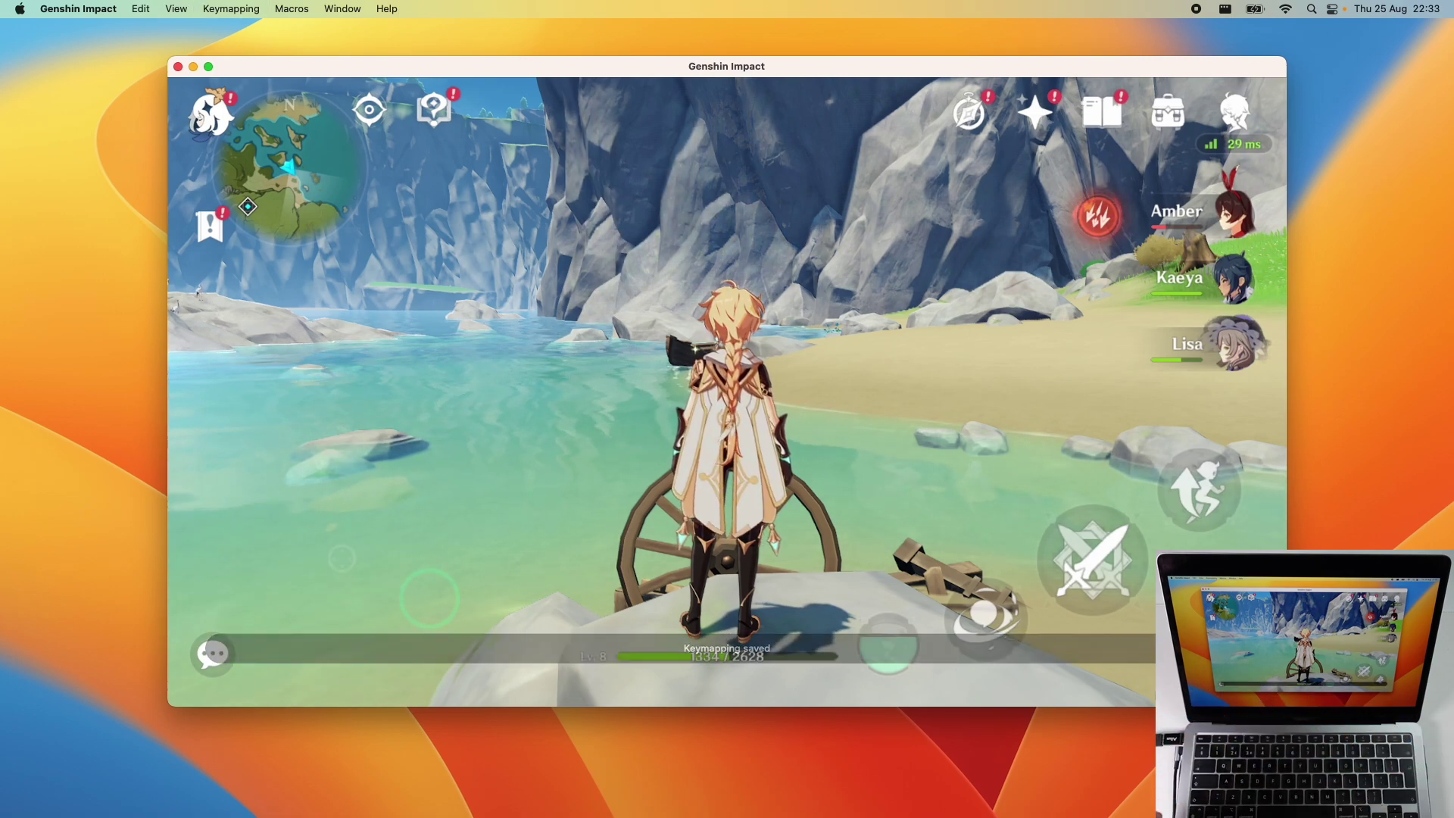
Walk the character with D, S, A and W, then reopen and close the editor to check the joystick
{"action": "key", "text": "d"}
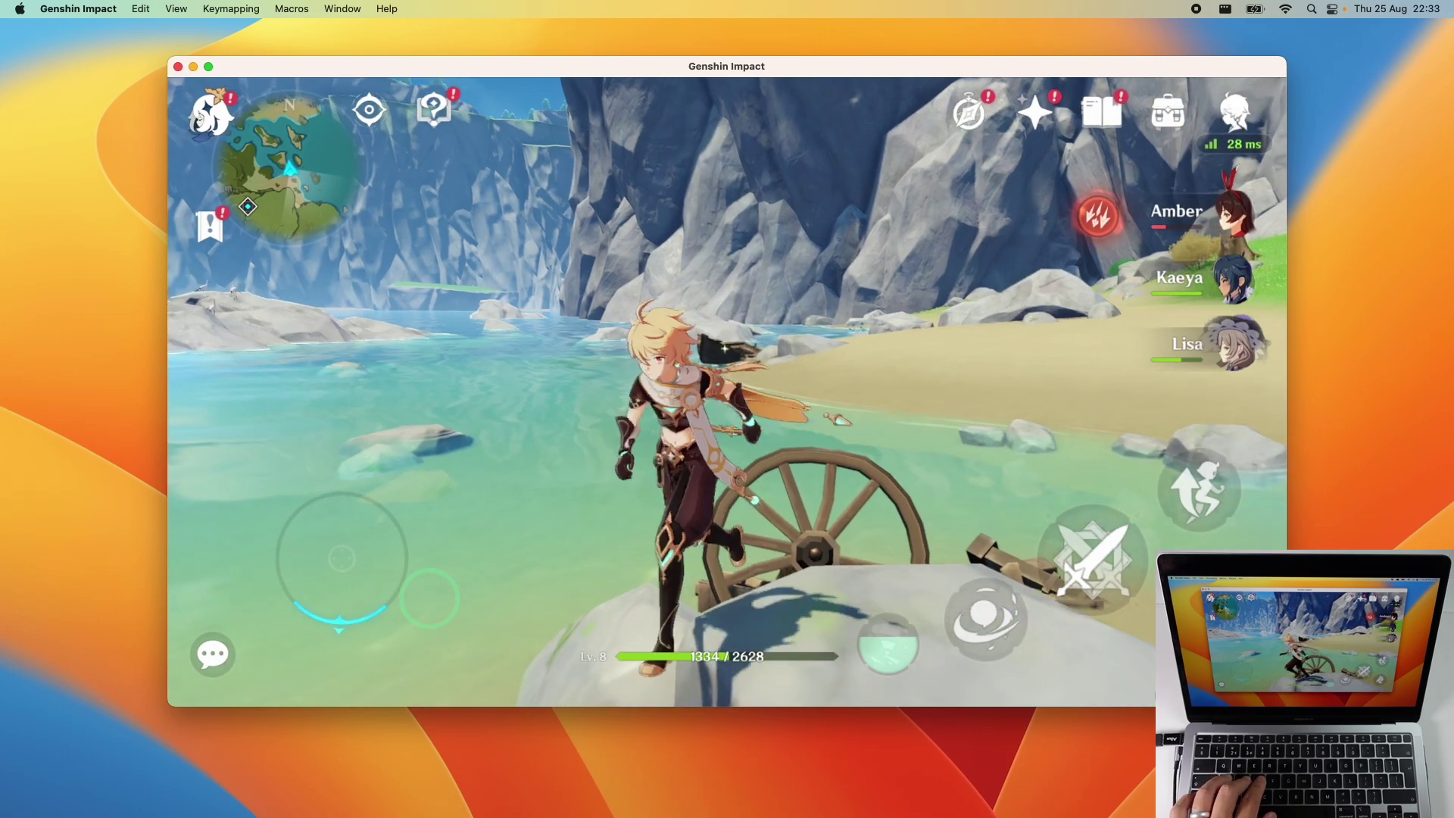
{"action": "key", "text": "s"}
{"action": "key", "text": "a"}
{"action": "key", "text": "w"}
{"action": "key", "text": "w"}
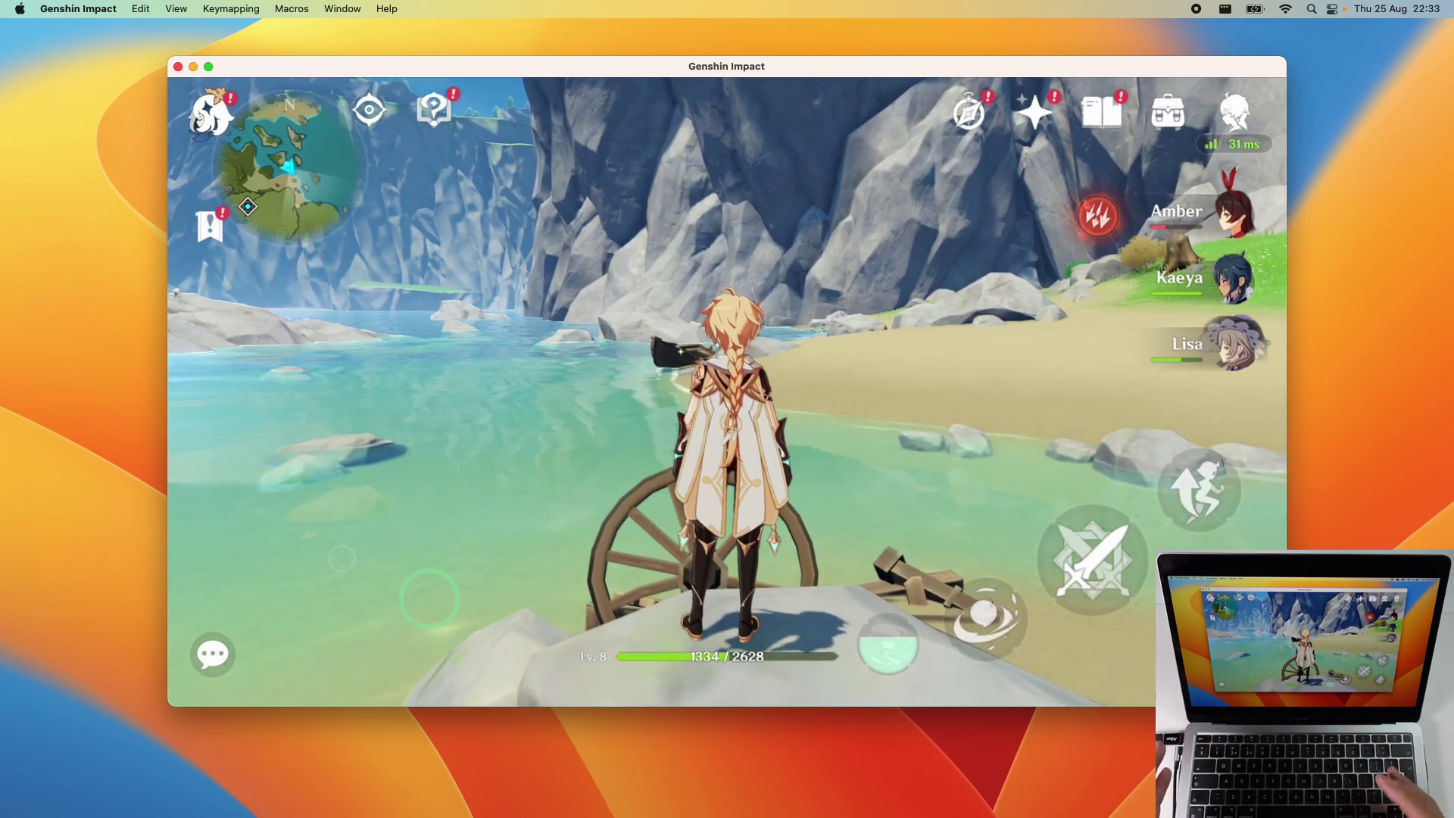
{"action": "key", "text": "super+k"}
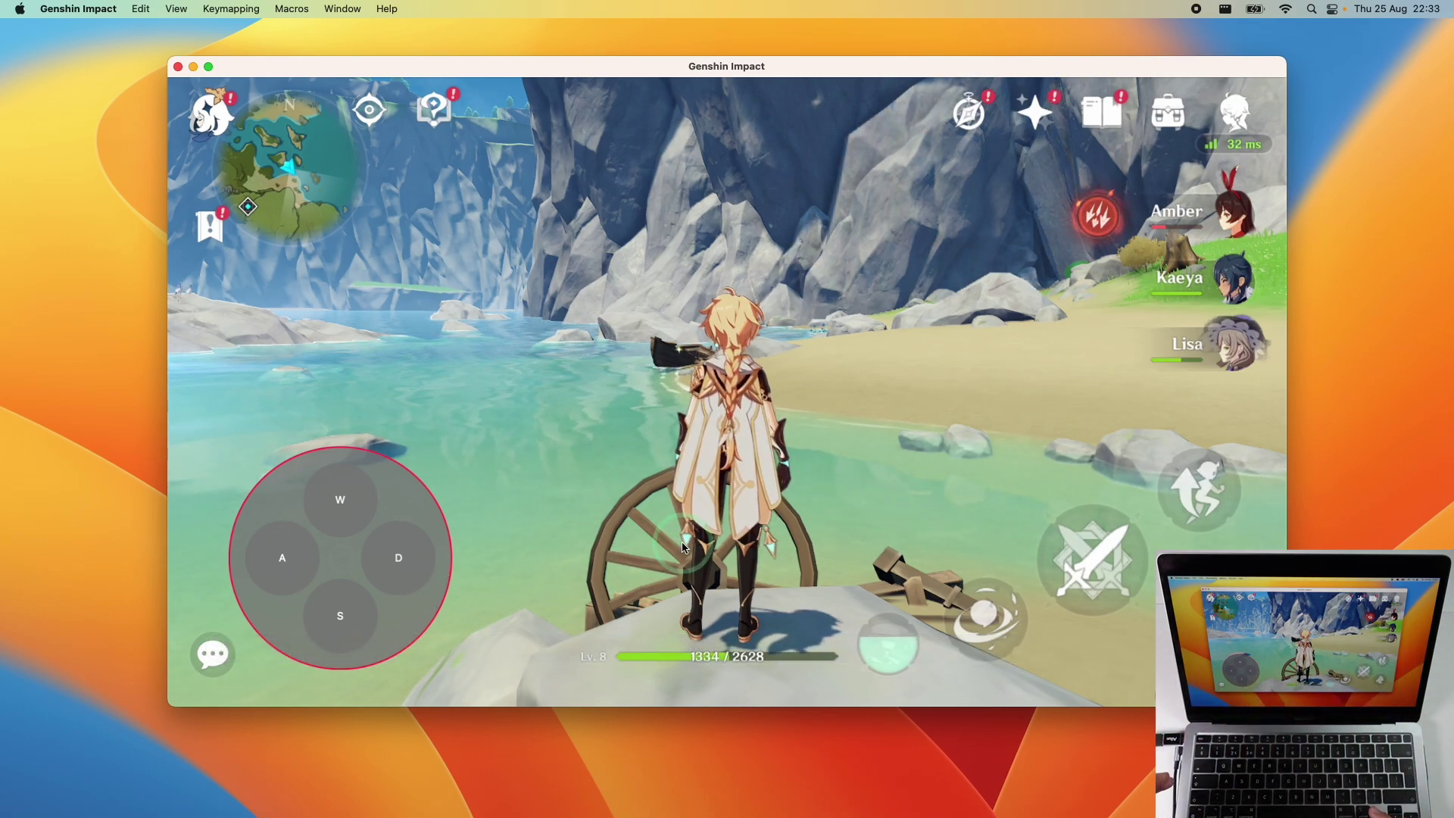
{"action": "key", "text": "super+k"}
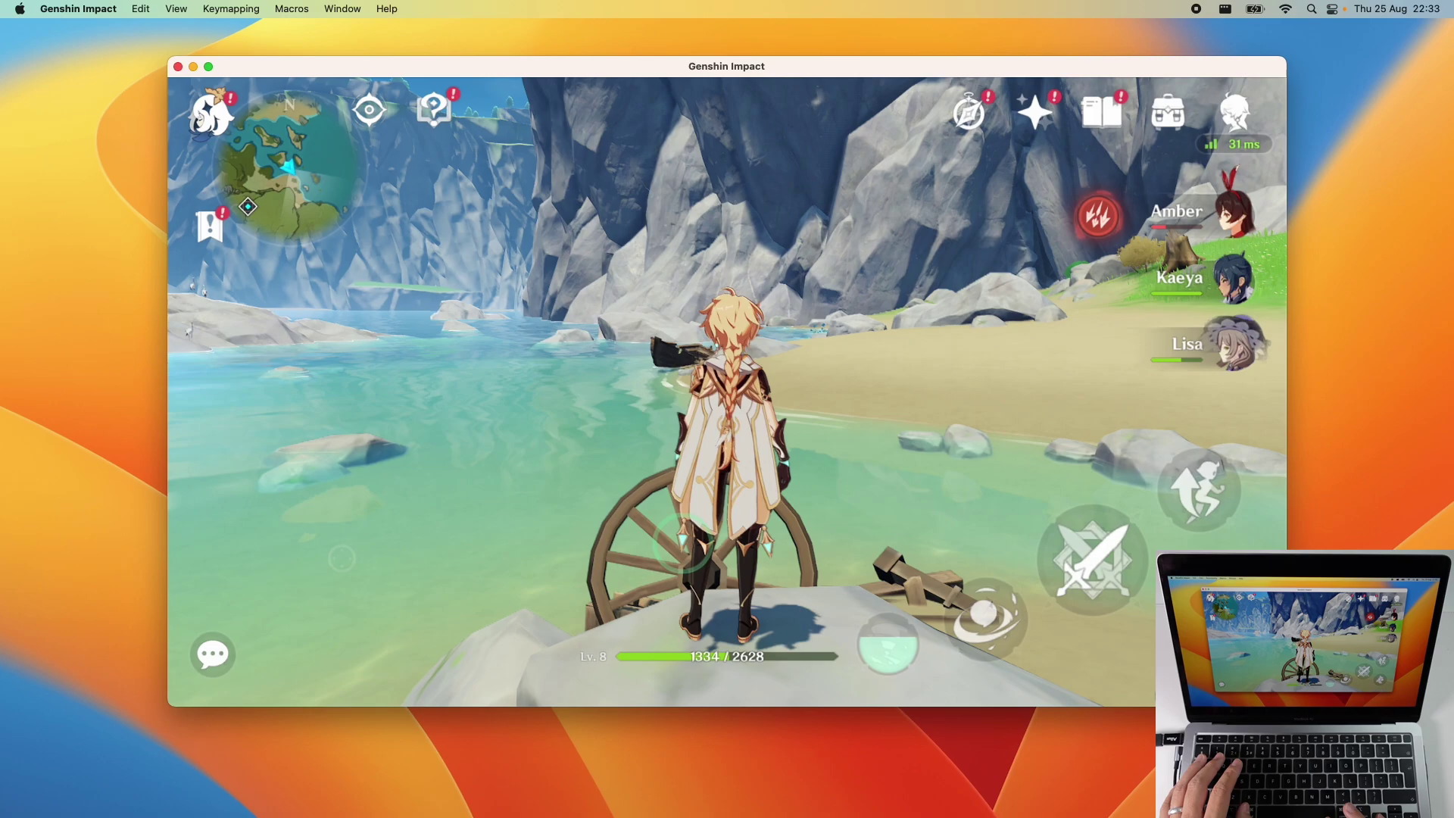
In Discord's #keymapping channel, follow the Keymapping FAQ link to download com.miHoYo.GenshinImpact.playmap
{"action": "left_click", "coordinate": [364, 665]}
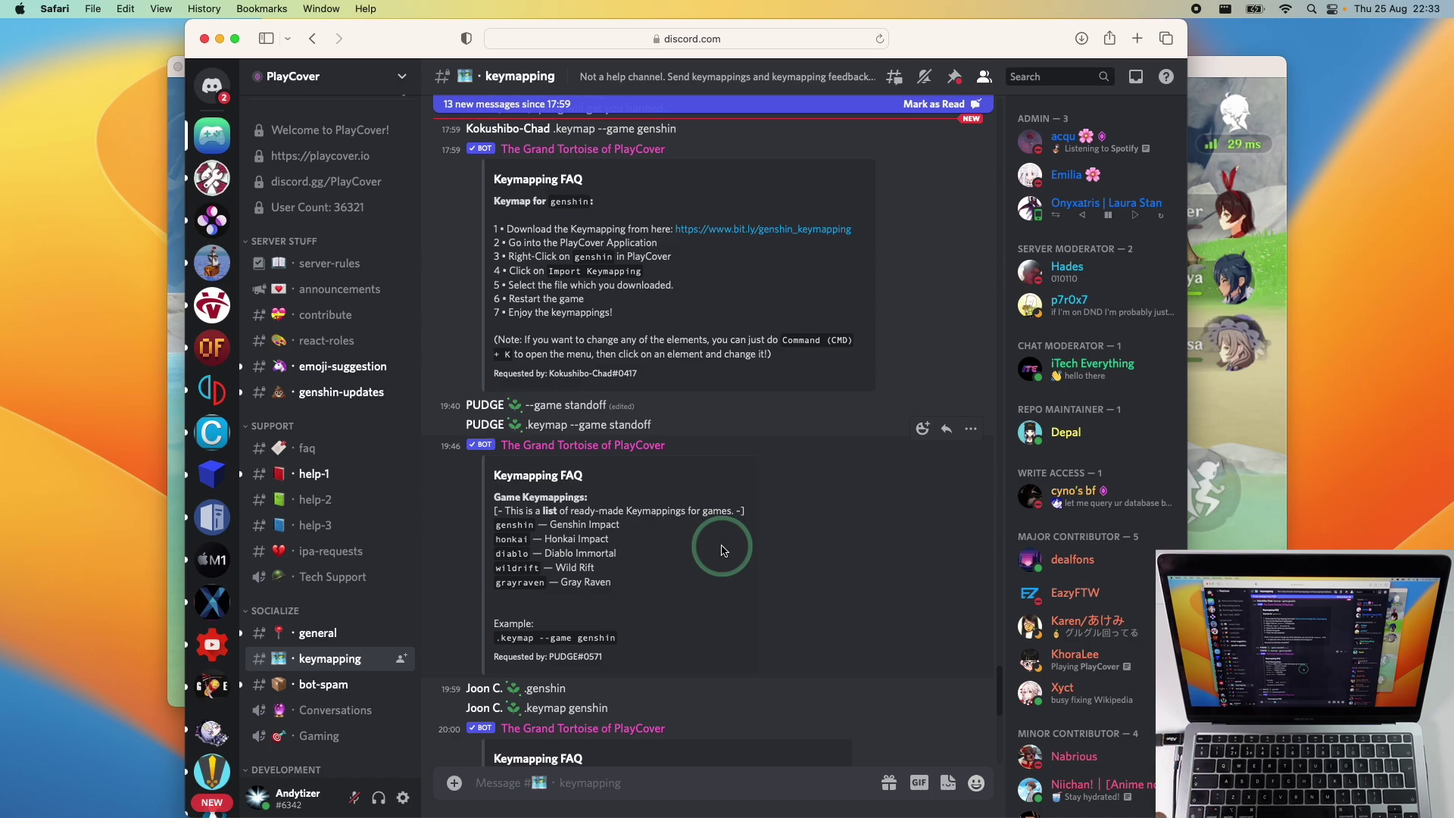
{"action": "scroll", "coordinate": [722, 551], "scroll_direction": "down", "scroll_amount": 10}
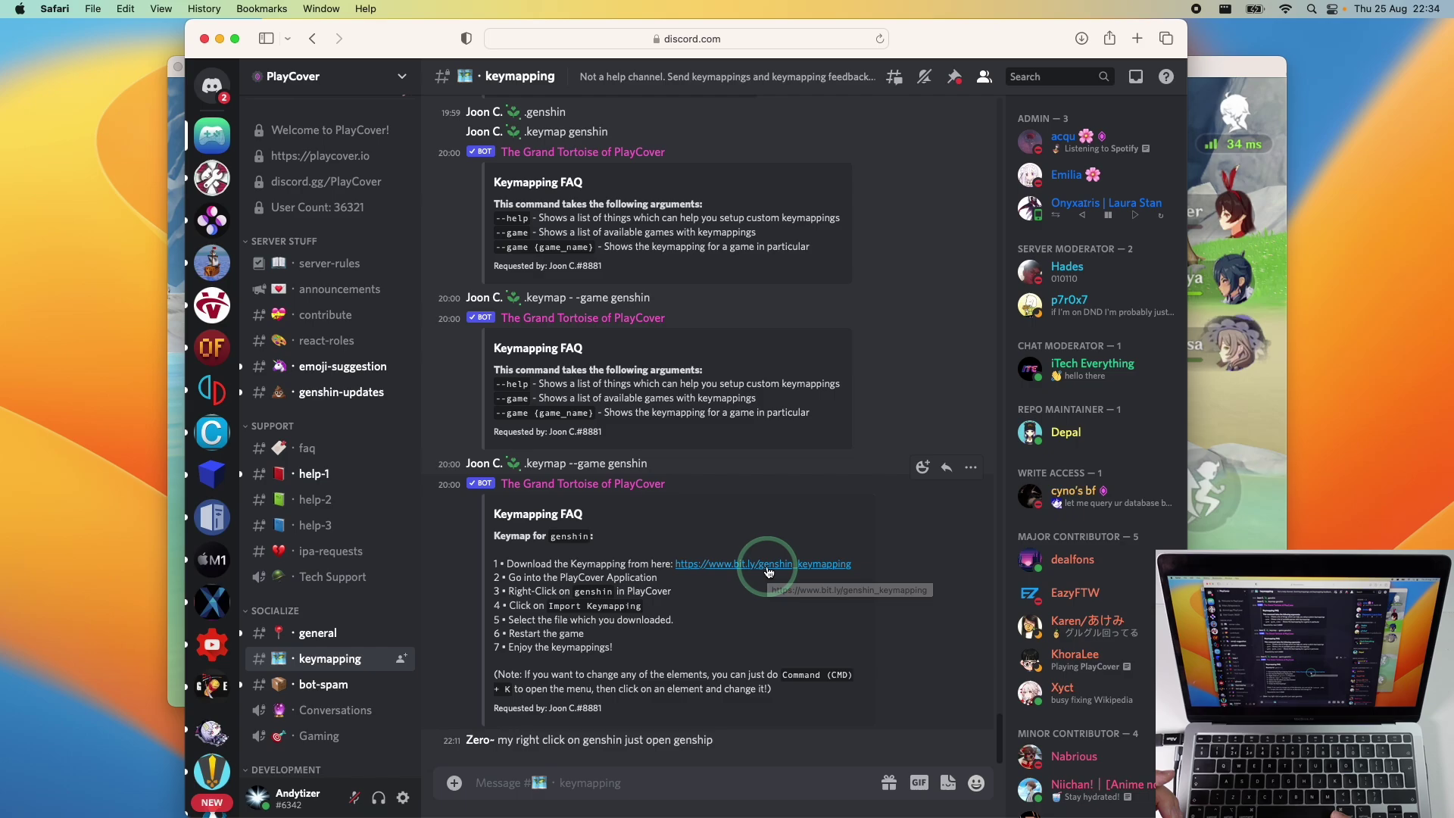
{"action": "left_click", "coordinate": [767, 568]}
{"action": "left_click", "coordinate": [711, 326]}
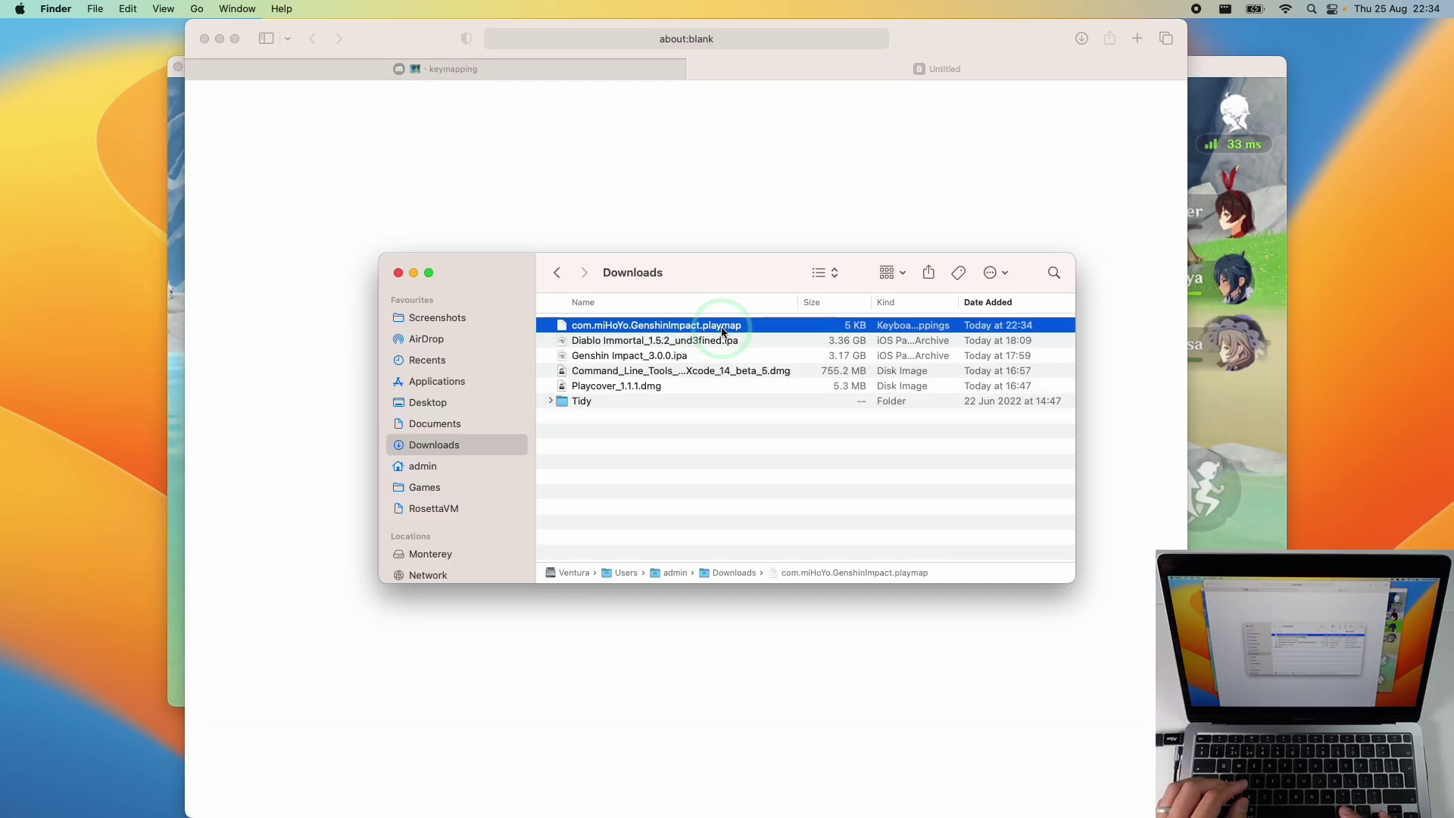
Use Import keymapping on the Genshin Impact tile to load com.miHoYo.GenshinImpact.playmap
{"action": "double_click", "coordinate": [711, 326]}
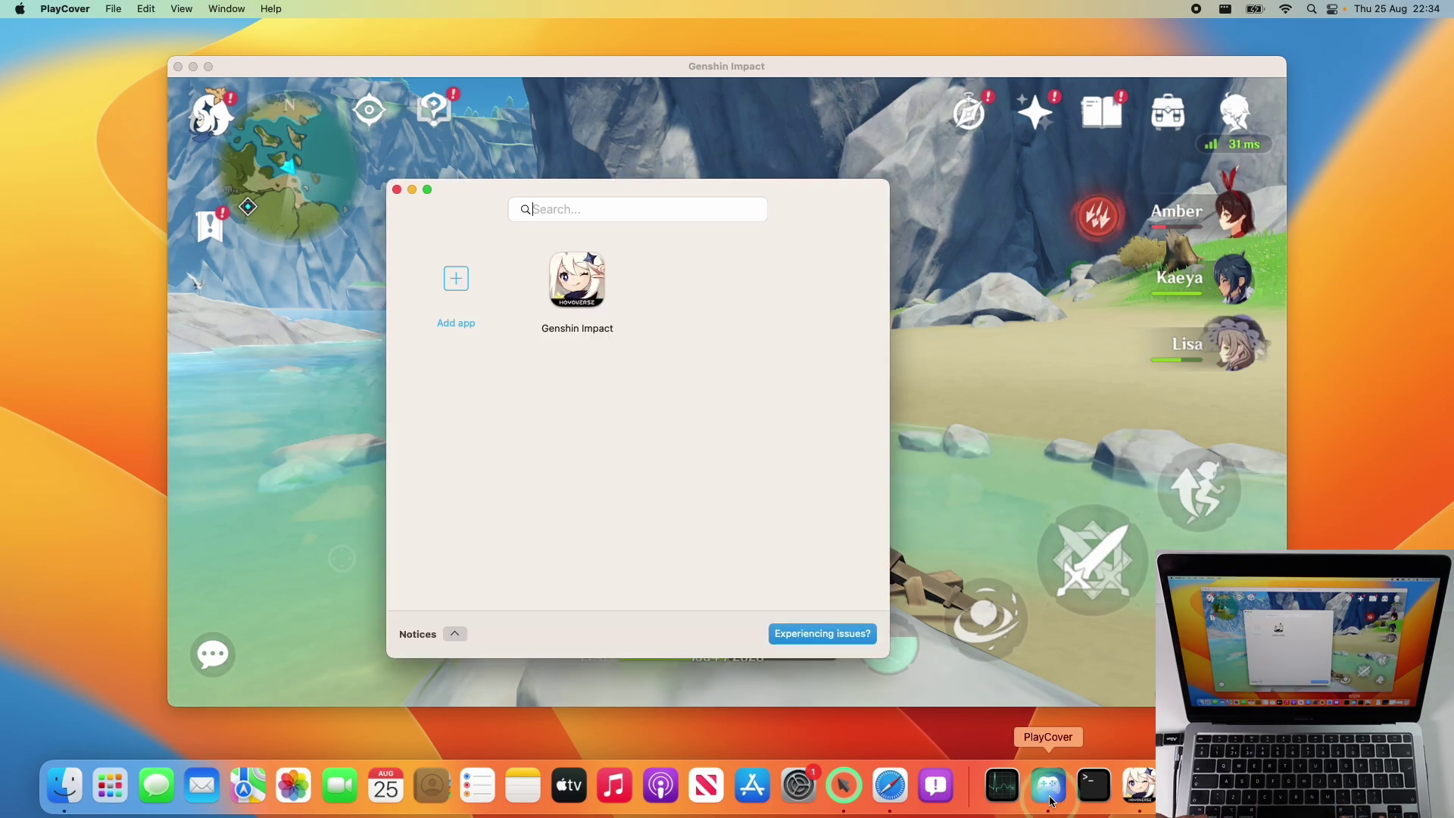
{"action": "left_click", "coordinate": [588, 299]}
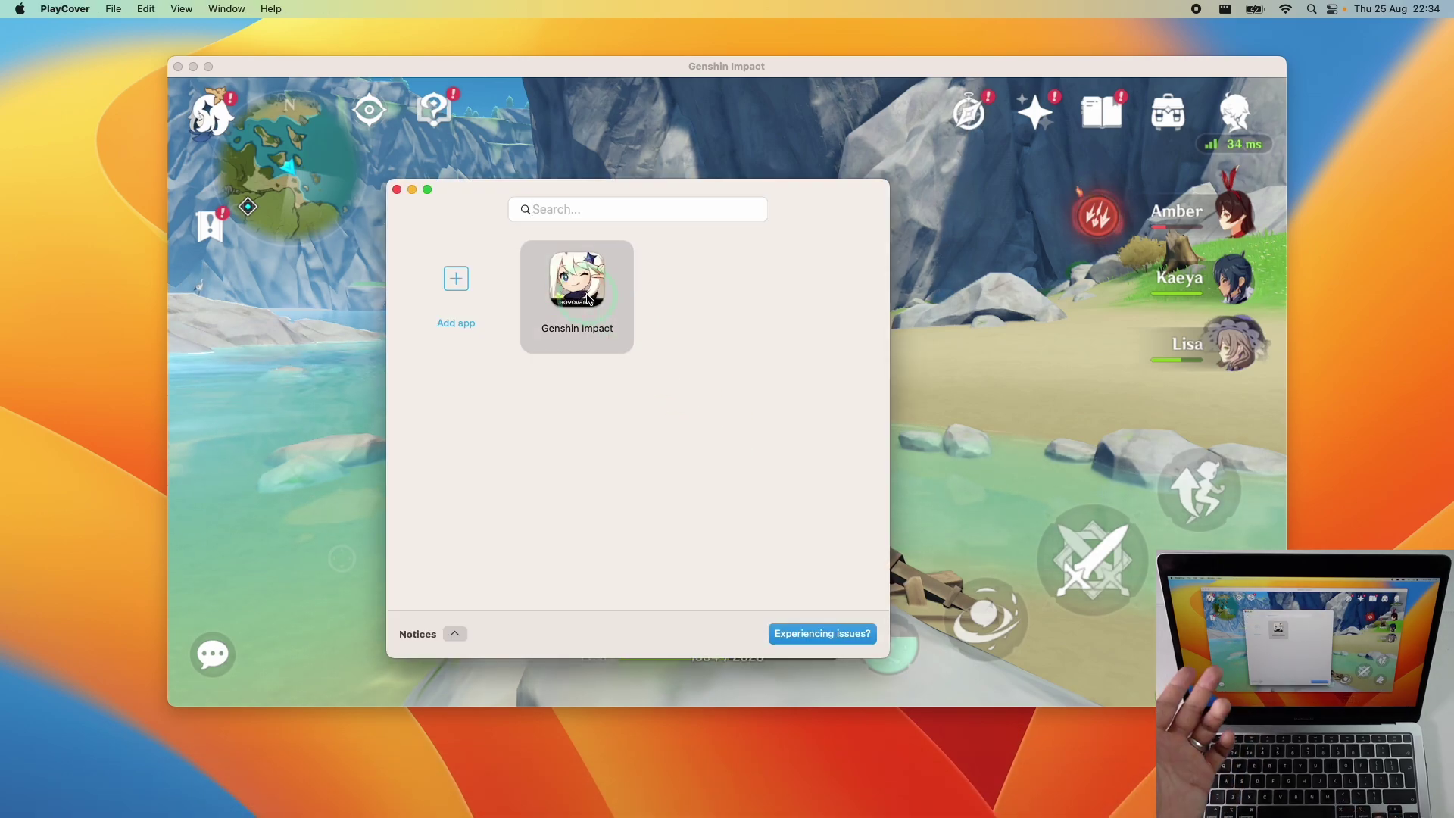
{"action": "right_click", "coordinate": [580, 310]}
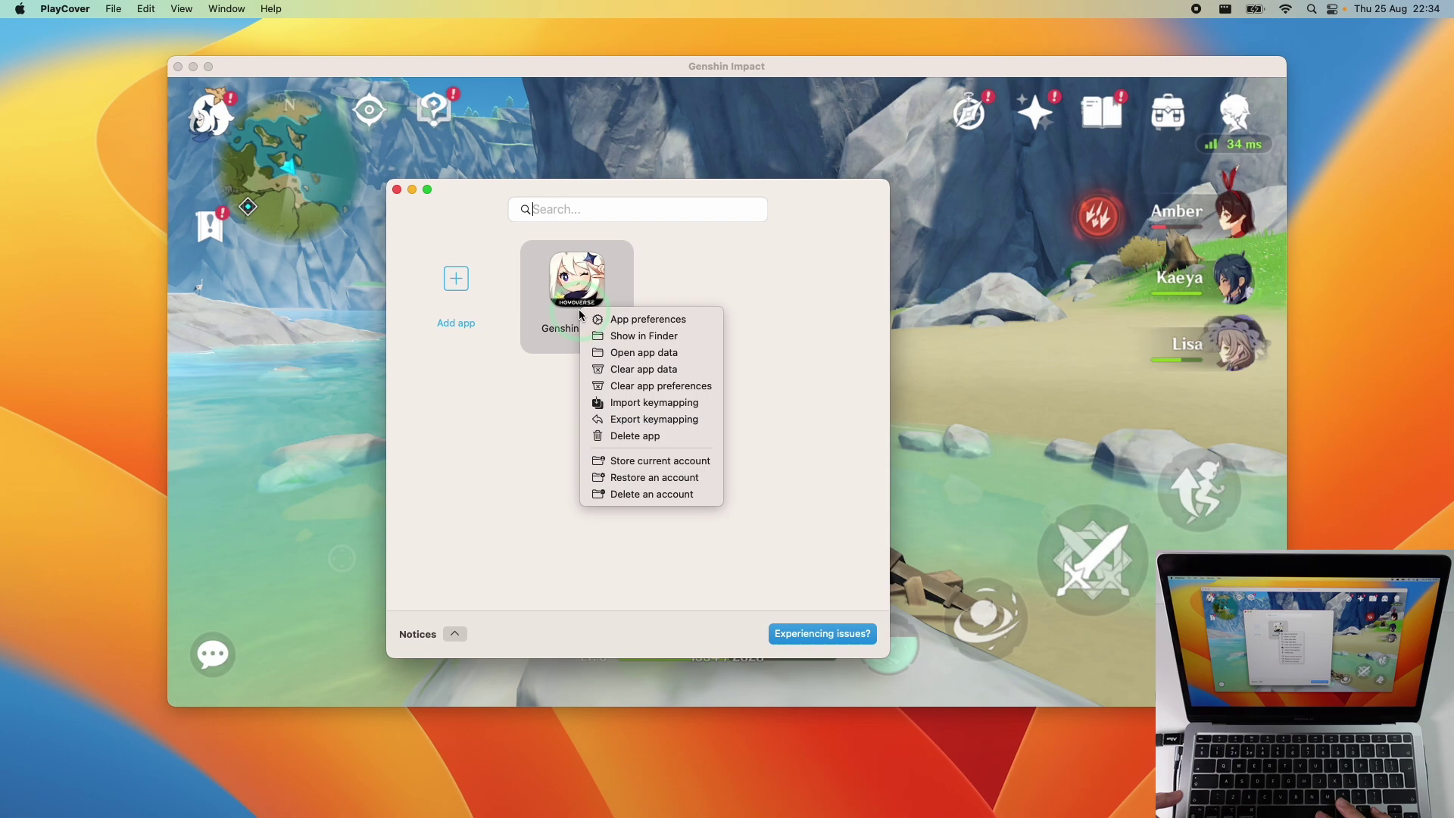
{"action": "left_click", "coordinate": [628, 406]}
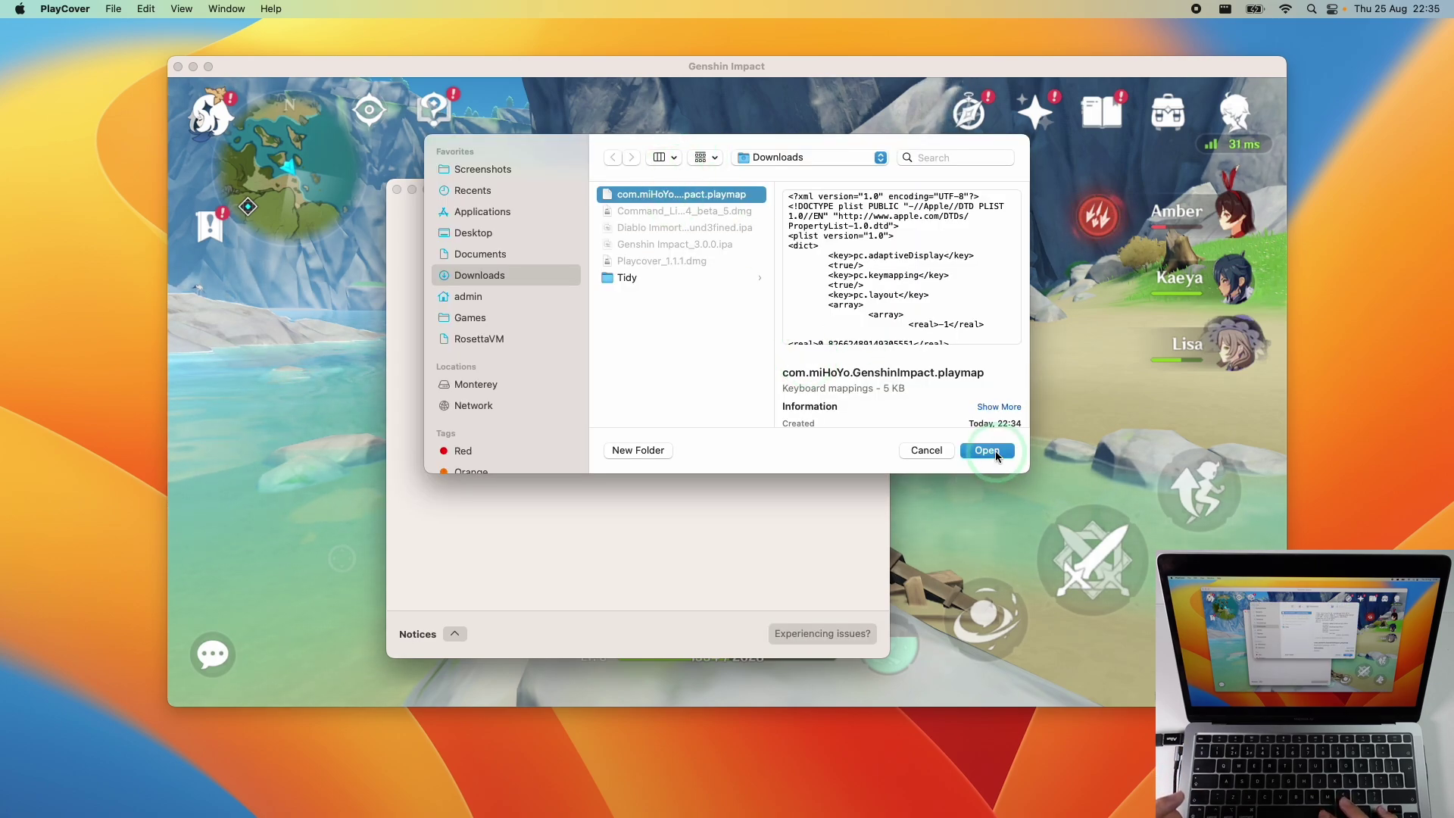
{"action": "left_click", "coordinate": [988, 450]}
{"action": "left_click", "coordinate": [275, 142]}
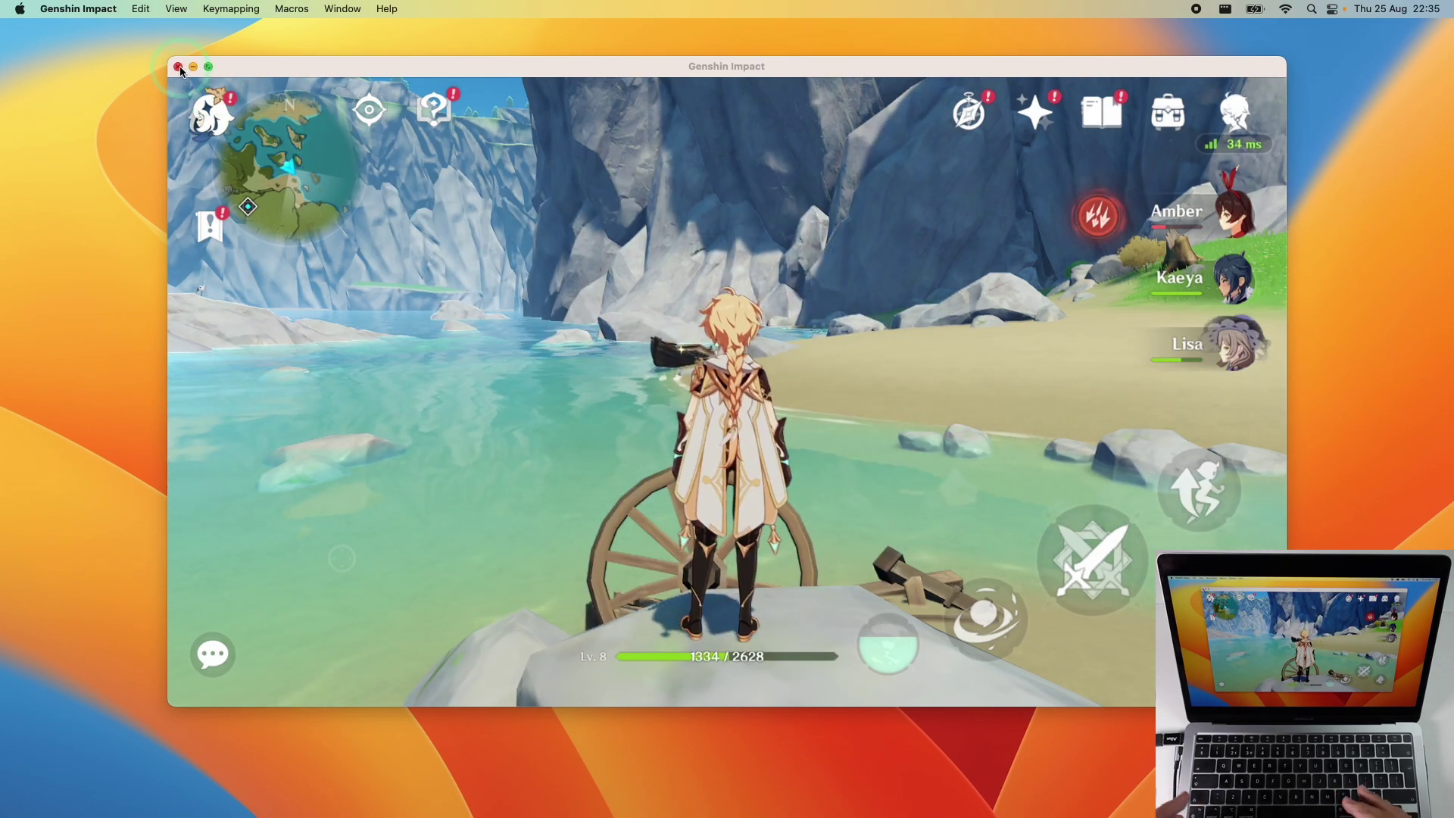
Quit and relaunch Genshin Impact from PlayCover, then walk with the S and W keys
{"action": "left_click", "coordinate": [380, 248]}
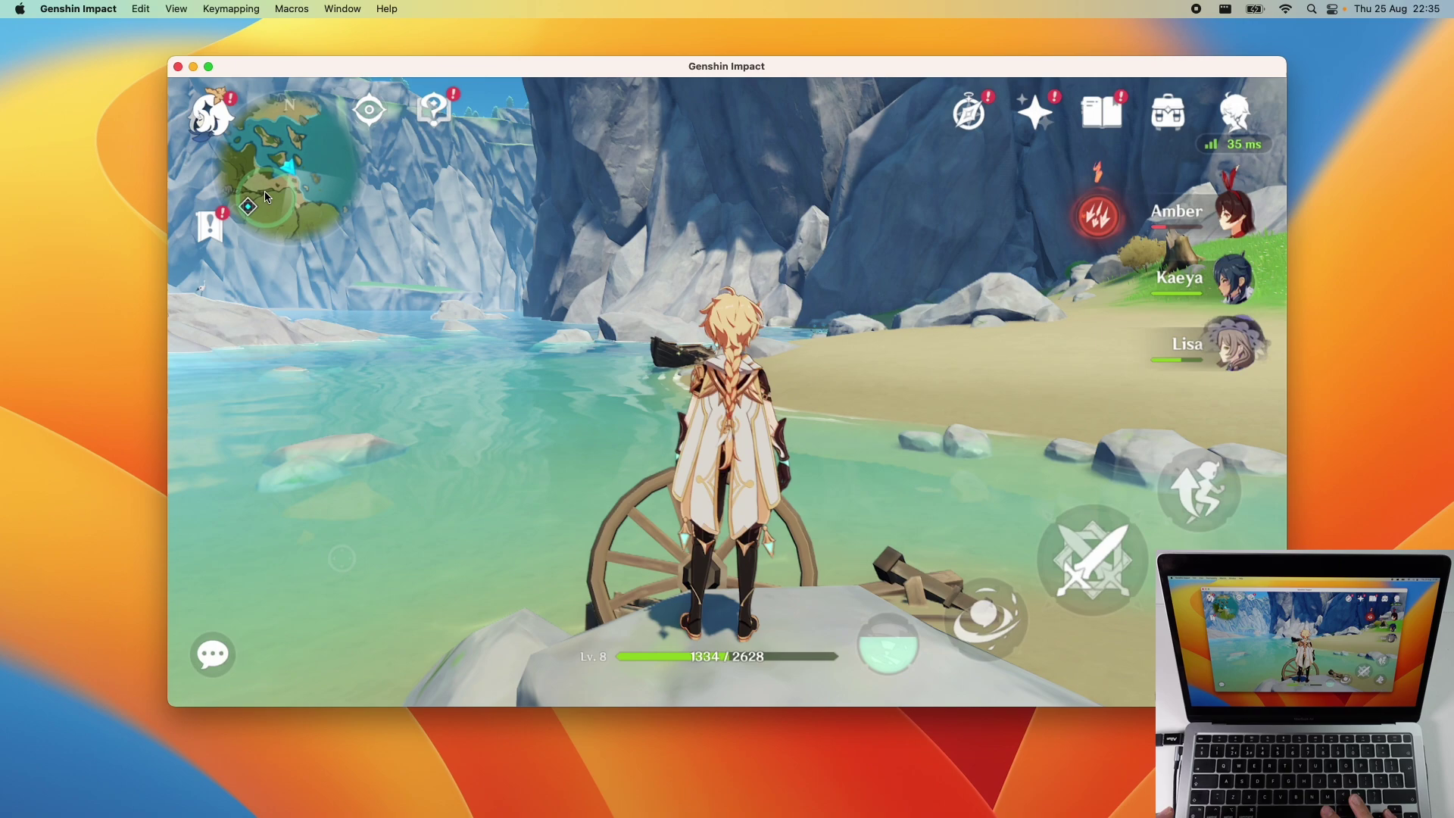
{"action": "left_click", "coordinate": [181, 69]}
{"action": "left_click", "coordinate": [597, 301]}
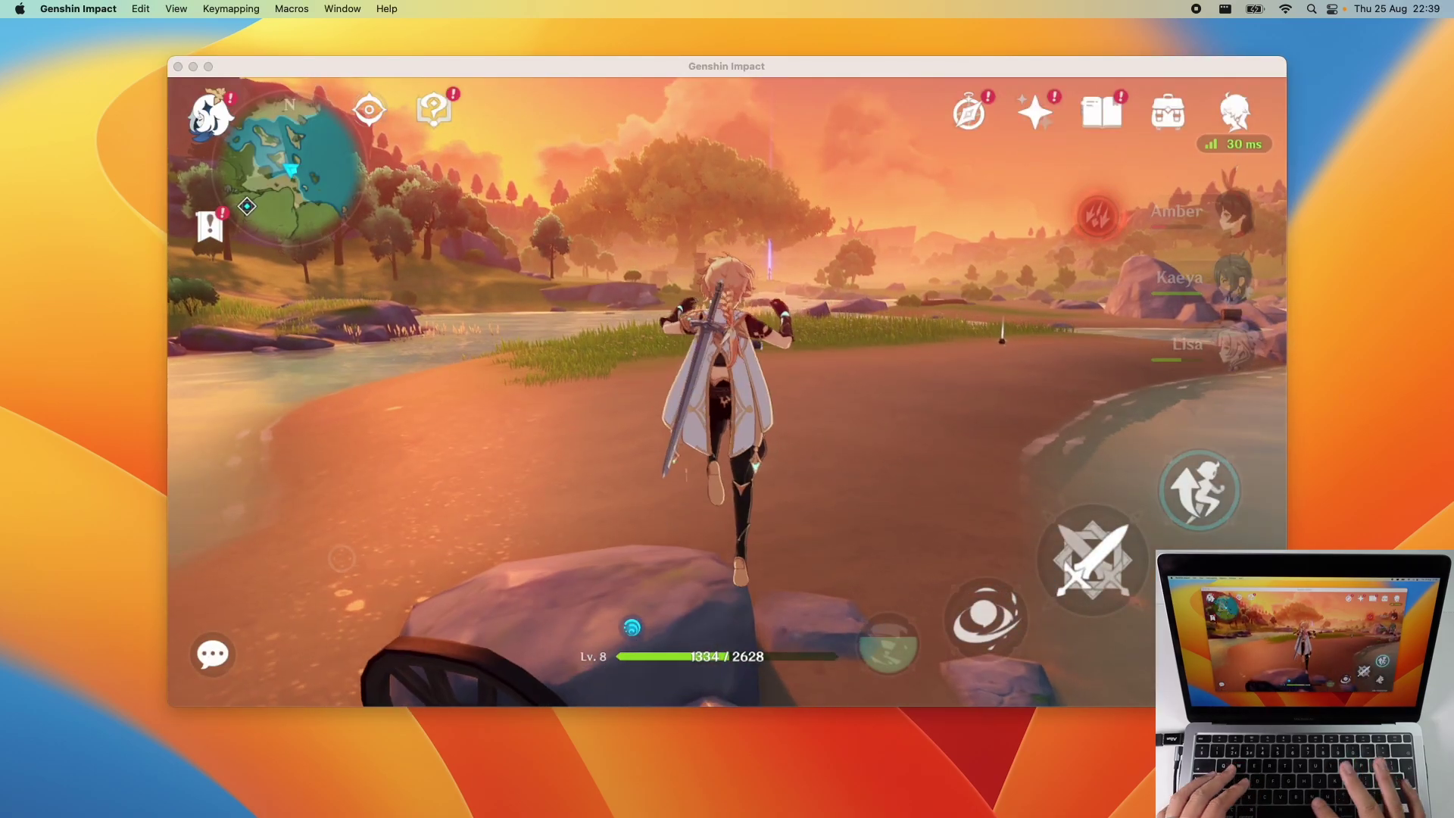
{"action": "key", "text": "s"}
{"action": "key", "text": "w"}
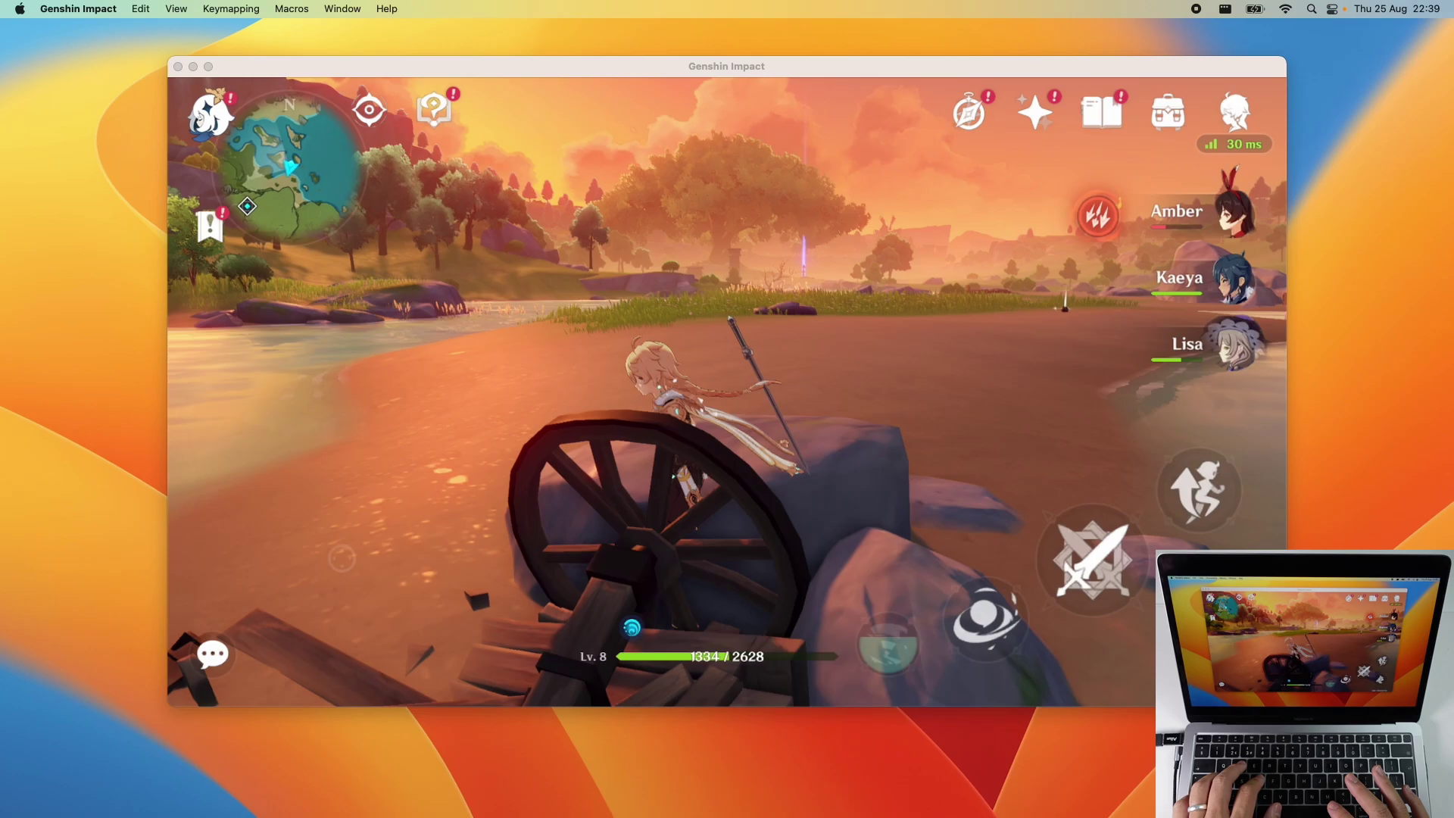
{"action": "key", "text": "w"}
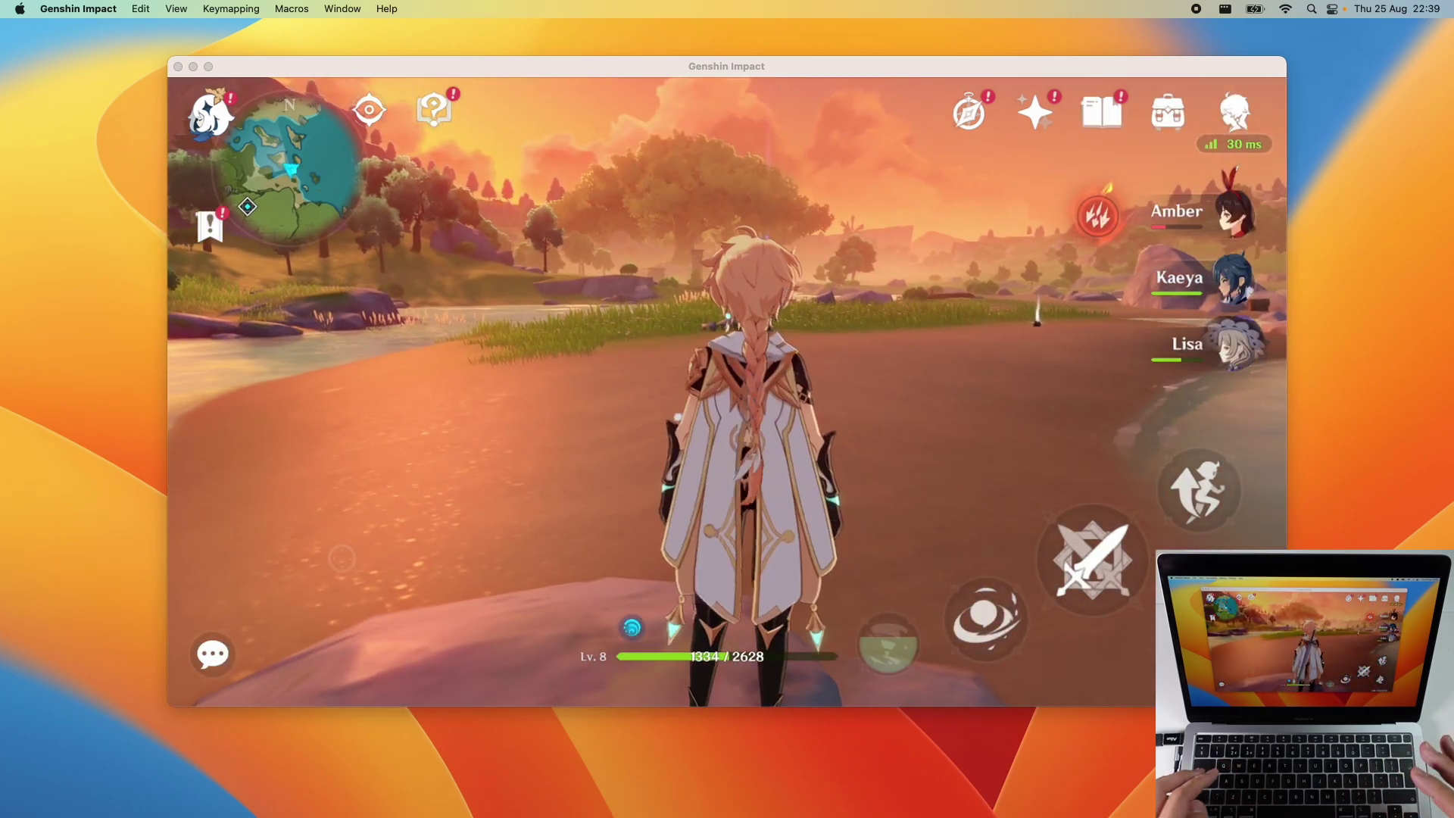
Toggle the keymap overlay, switch to Lisa (4) and Kaeya (3), and sprint with Shift
{"action": "key", "text": "super+k"}
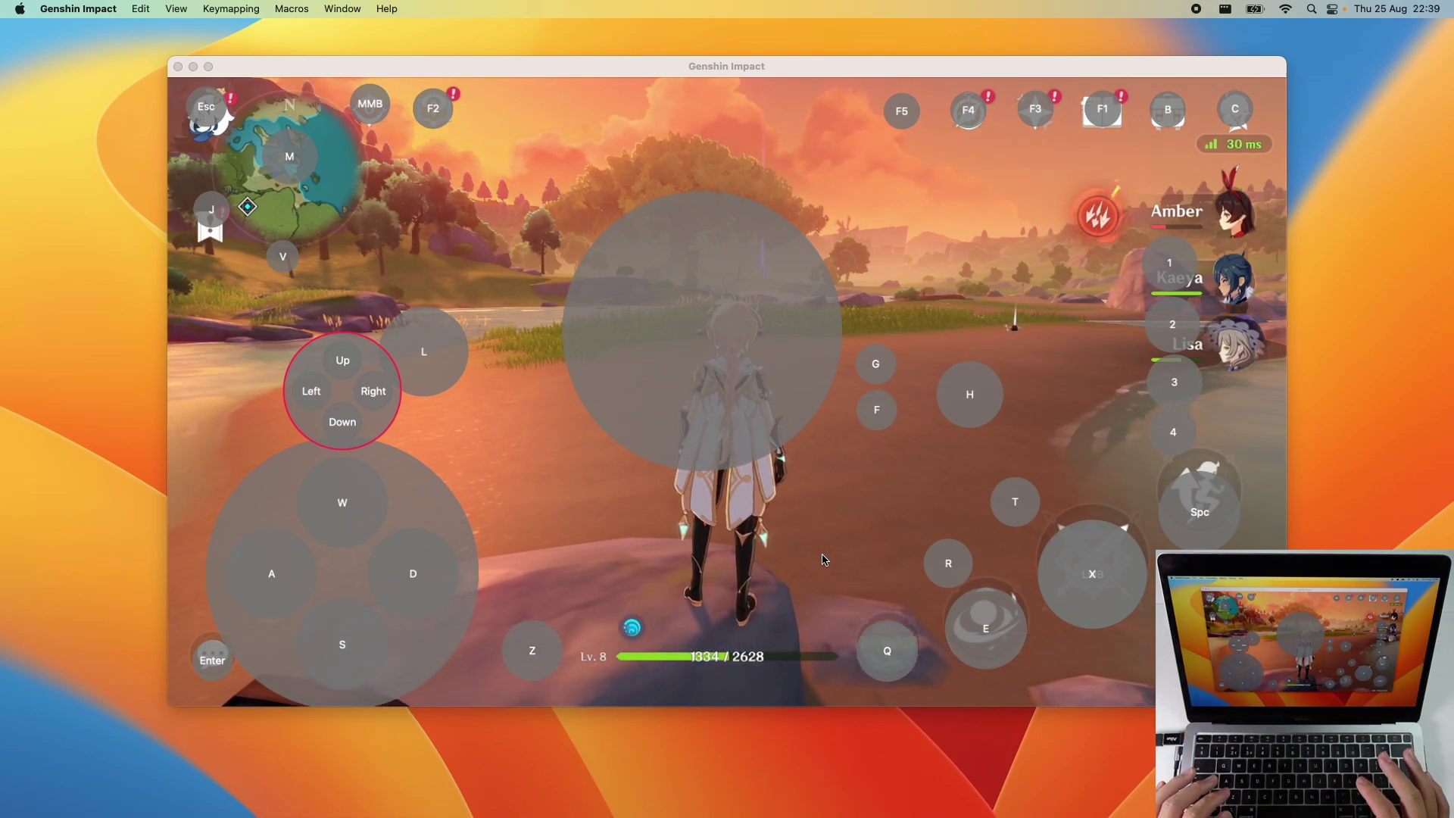
{"action": "key", "text": "super+k"}
{"action": "key", "text": "4"}
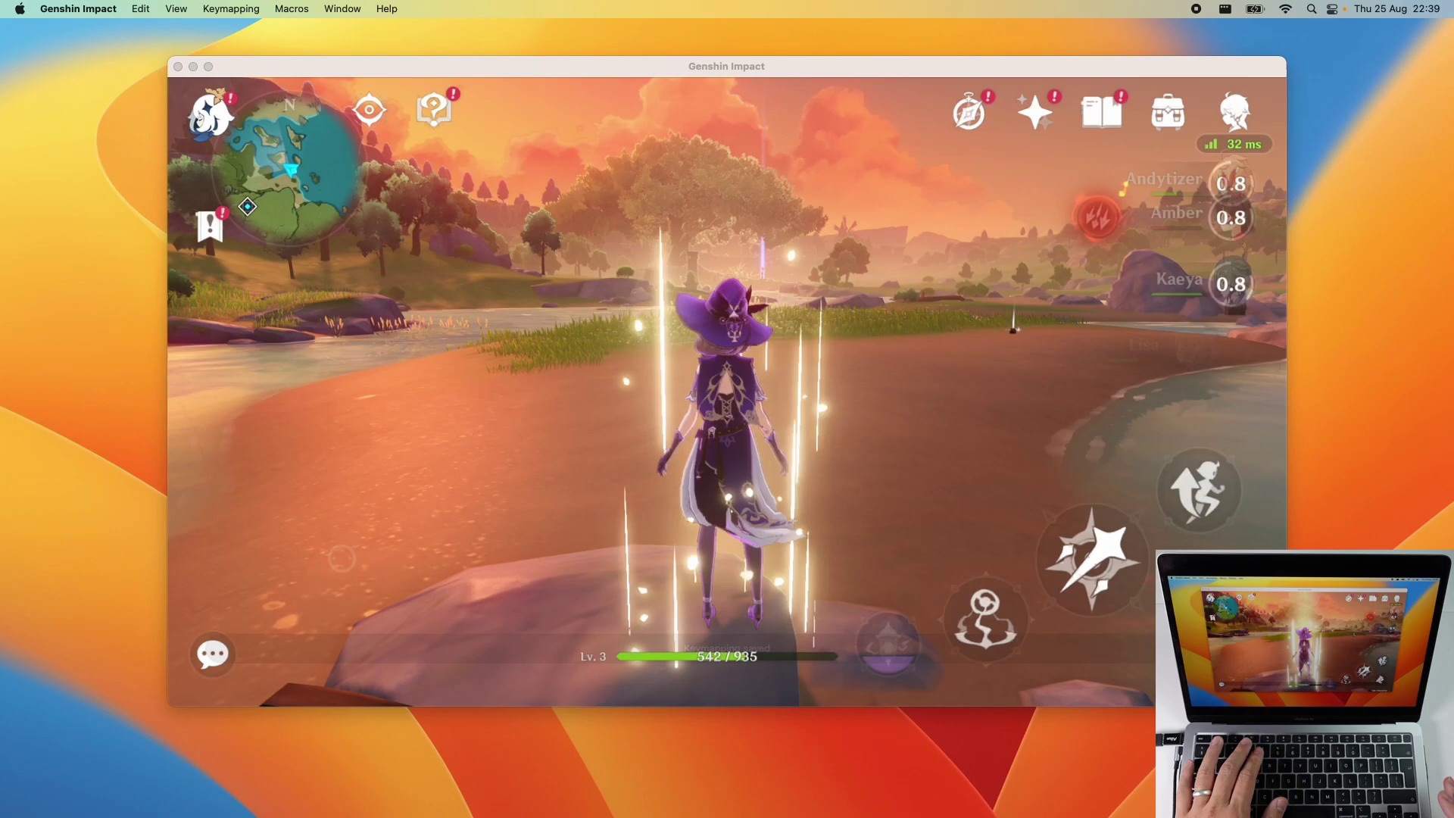
{"action": "key", "text": "3"}
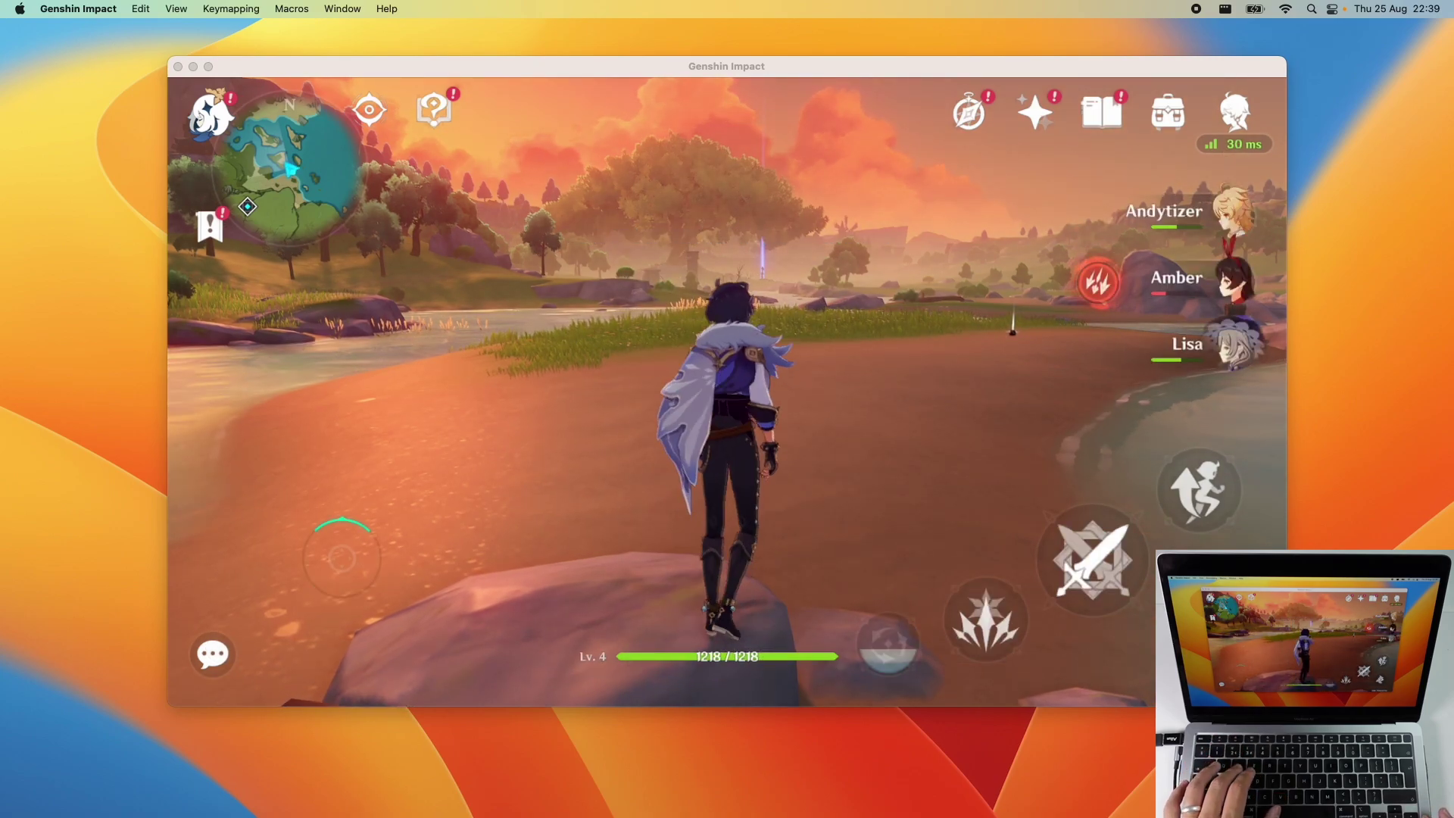
{"action": "key", "text": "w"}
{"action": "key", "text": "shift"}
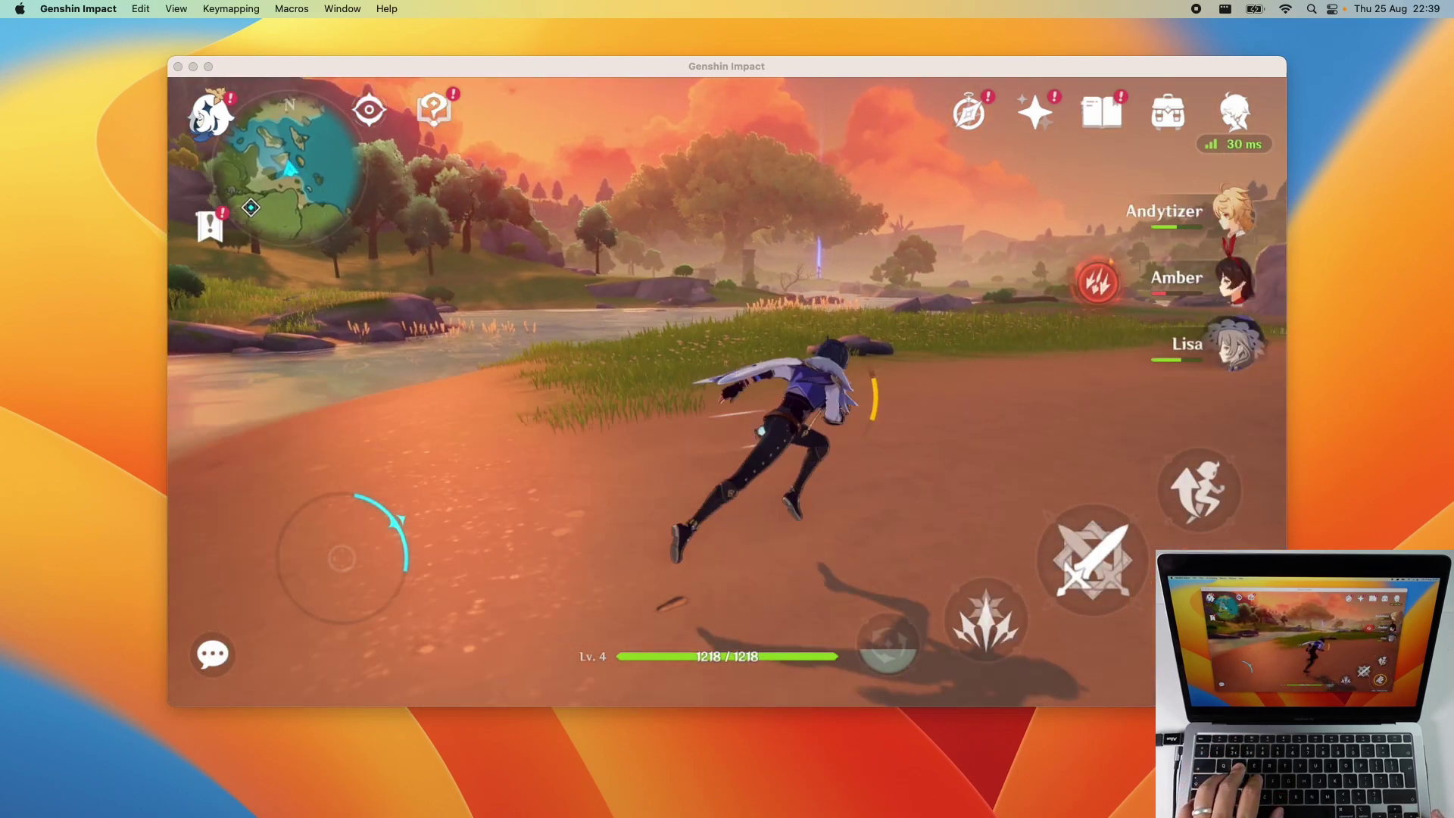
{"action": "key", "text": "d"}
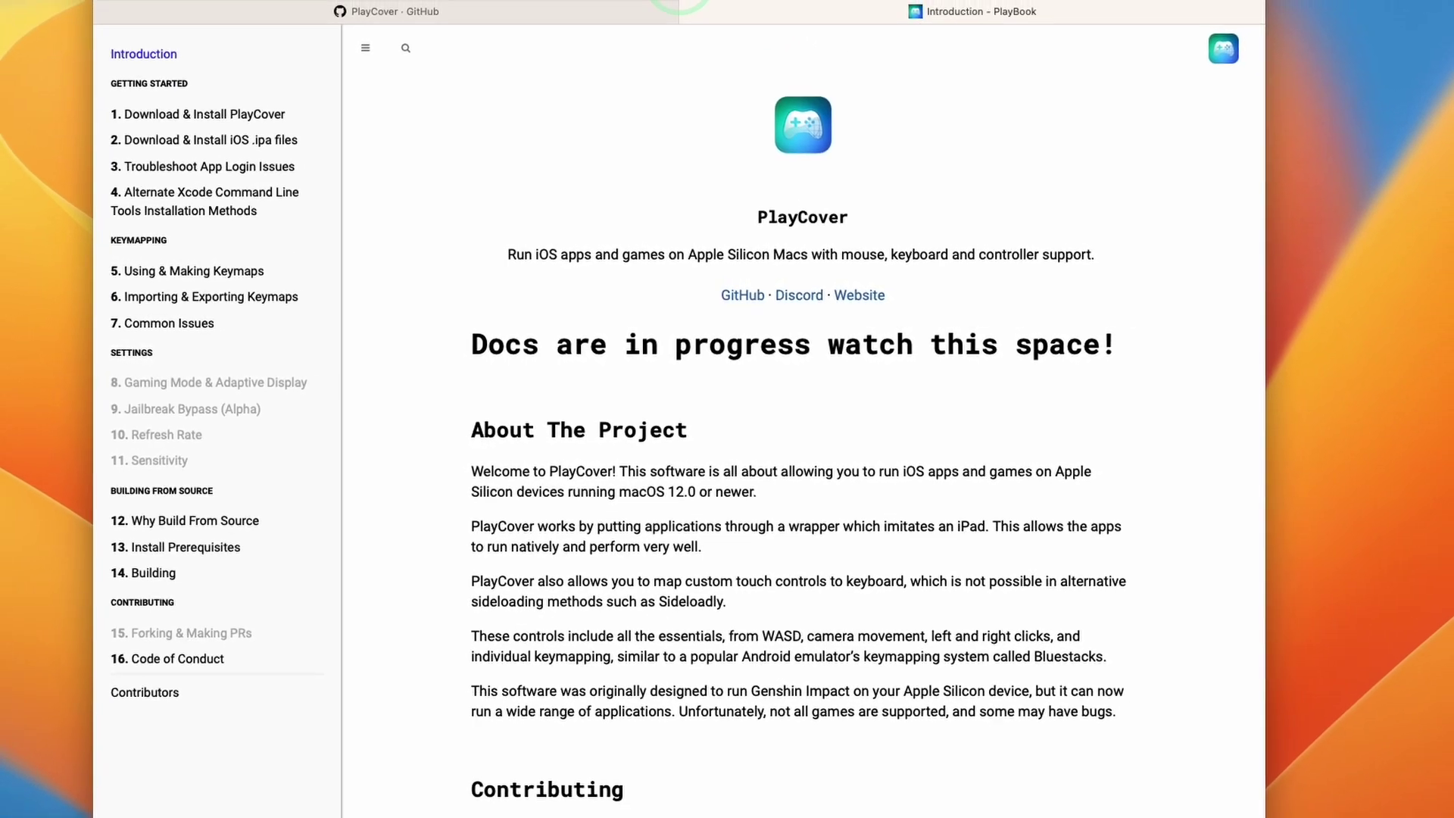
{"action": "left_click_drag", "start_coordinate": [682, 169], "coordinate": [964, 297]}
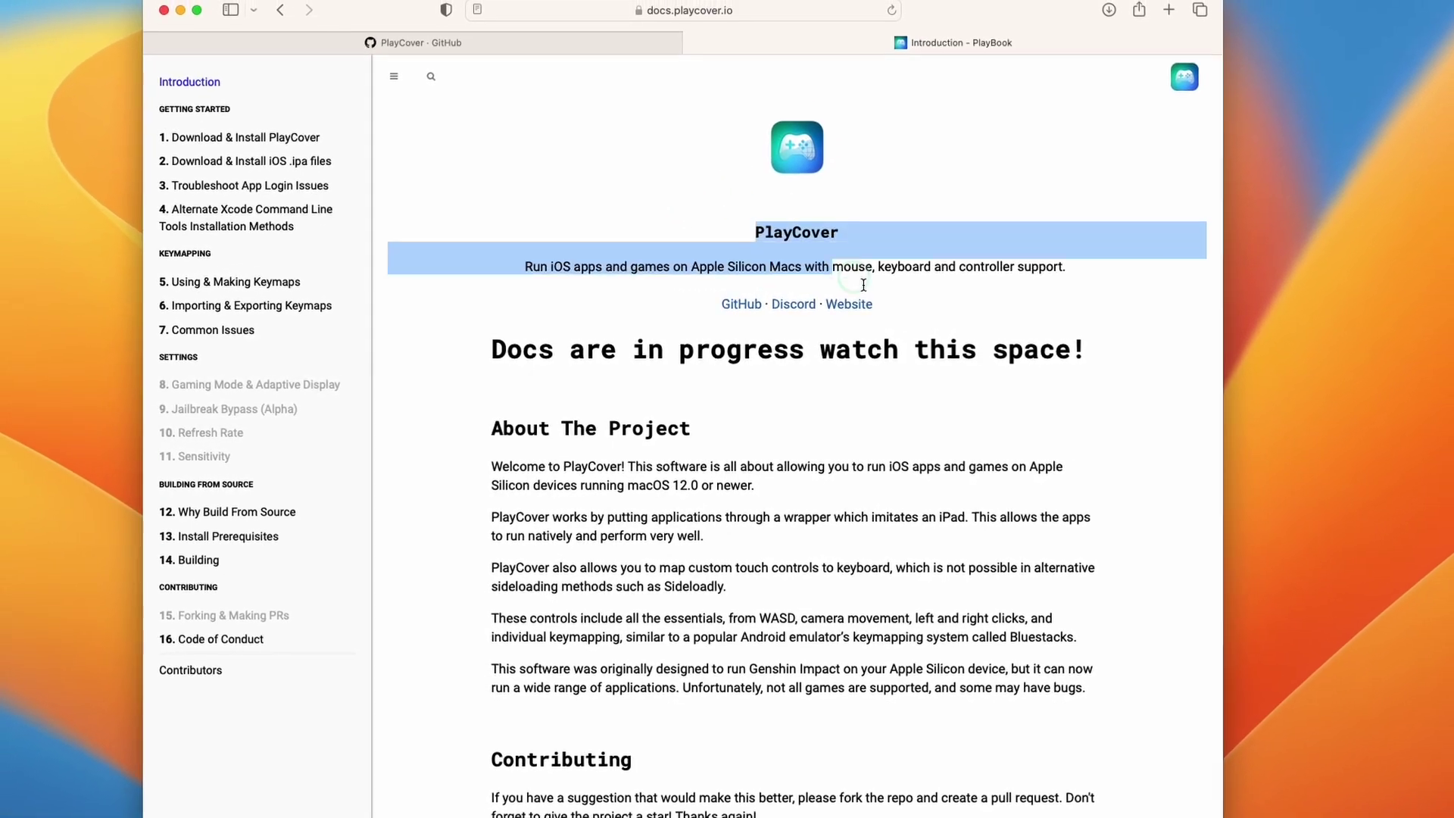
{"action": "left_click", "coordinate": [964, 297]}
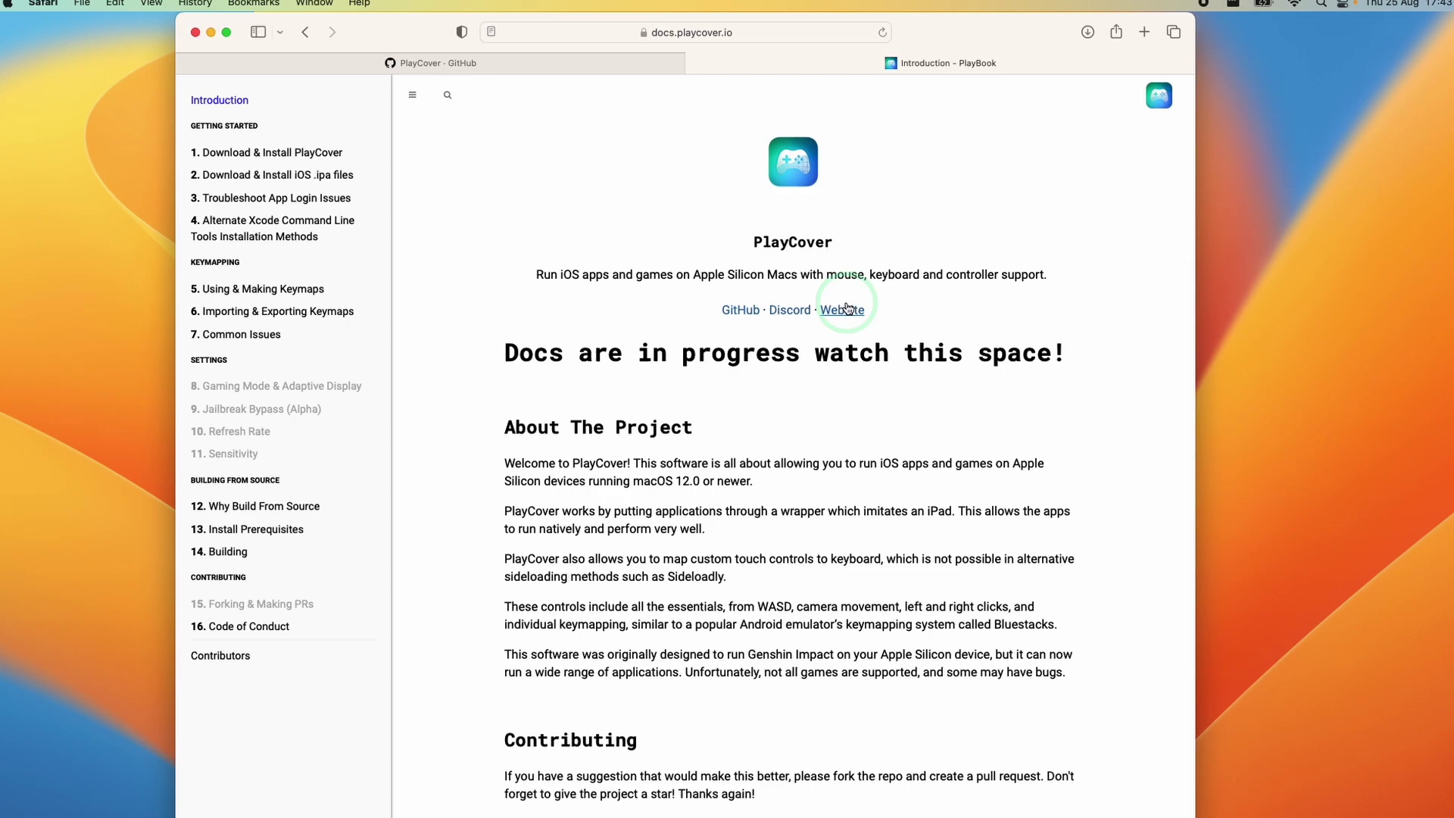